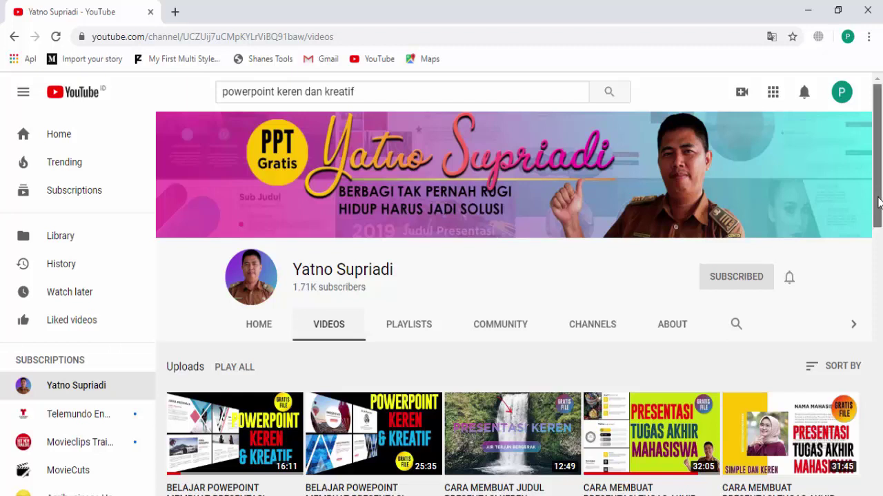
# - Browse slides 1–4 of the example presentation, cycling through them twice
pyautogui.moveTo(879, 196)
pyautogui.mouseDown()
pyautogui.moveTo(880, 219)
pyautogui.moveTo(880, 195)
pyautogui.mouseUp()
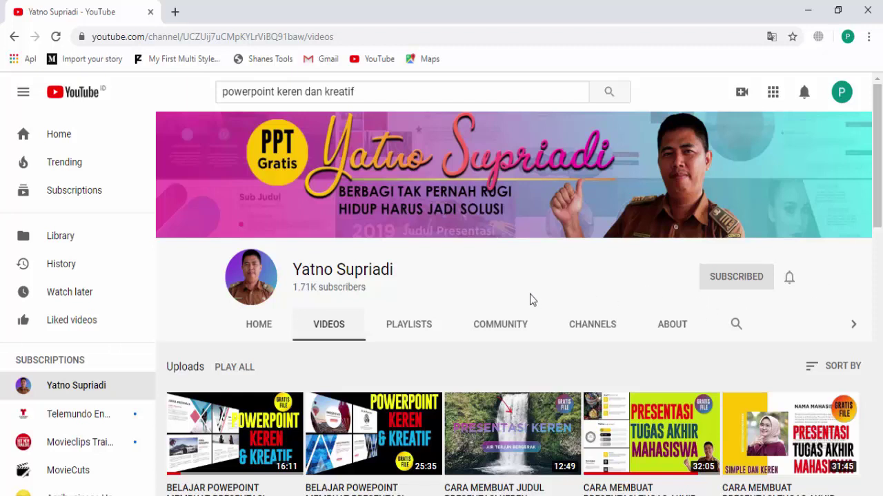
pyautogui.scroll(-1, 524, 296)
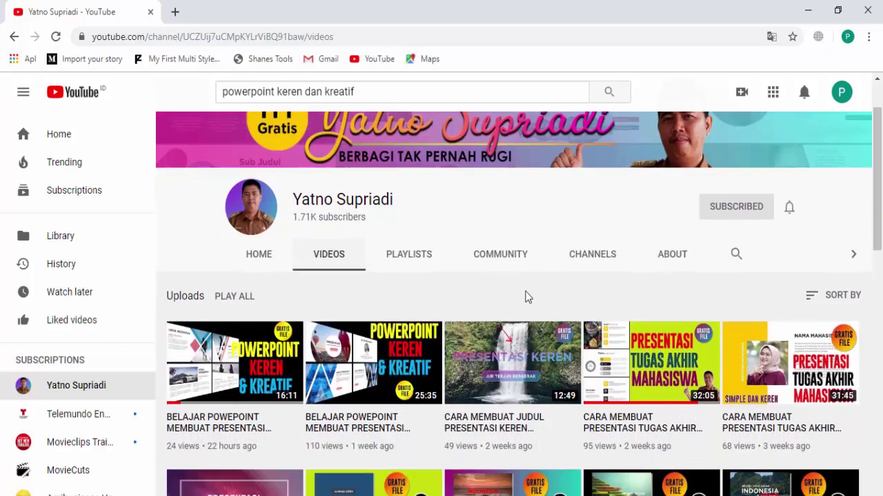
pyautogui.scroll(-1, 524, 296)
pyautogui.scroll(-1, 552, 396)
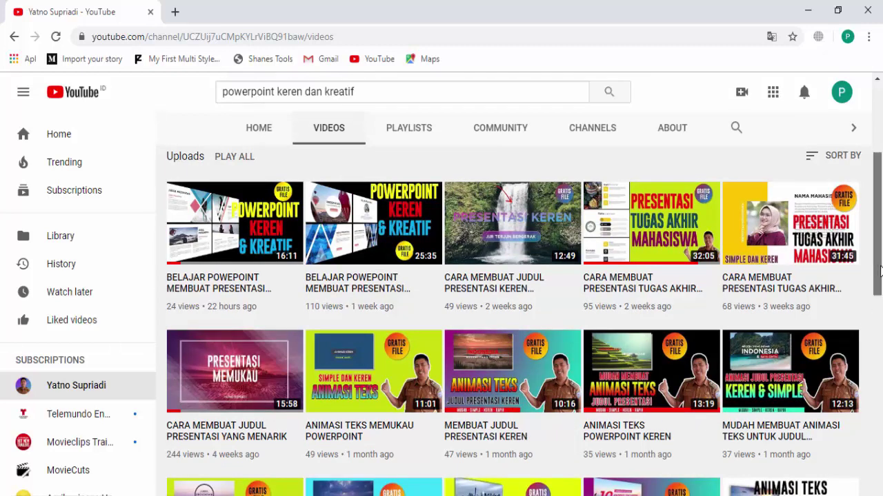
pyautogui.moveTo(880, 271); pyautogui.dragTo(881, 189)
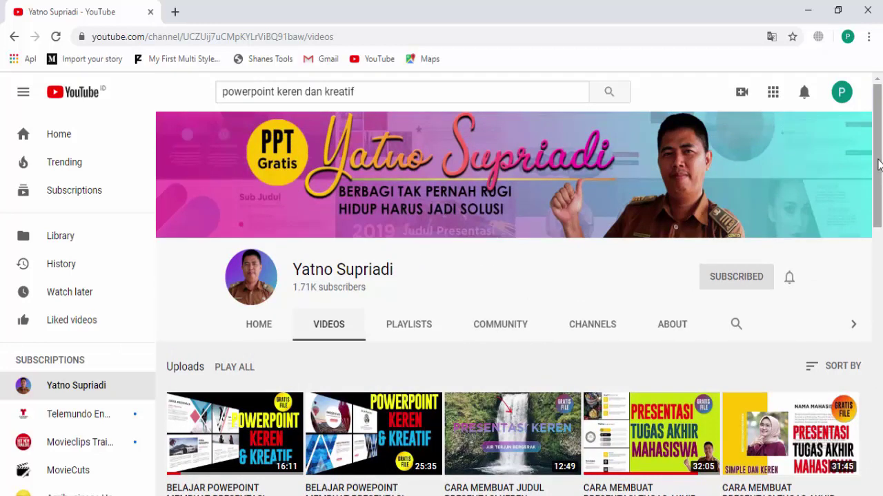
pyautogui.moveTo(879, 164)
pyautogui.mouseDown()
pyautogui.moveTo(880, 256)
pyautogui.moveTo(878, 158)
pyautogui.mouseUp()
pyautogui.moveTo(878, 150); pyautogui.dragTo(881, 200)
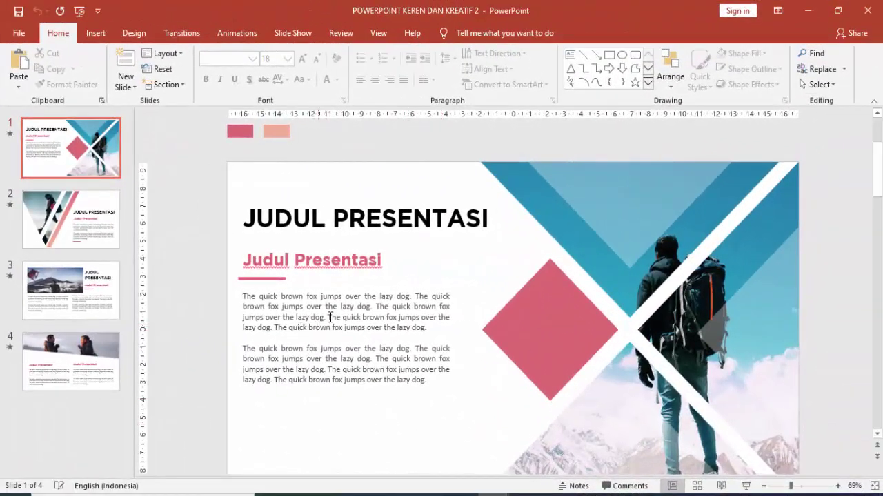
pyautogui.click(107, 224)
pyautogui.click(100, 293)
pyautogui.click(102, 378)
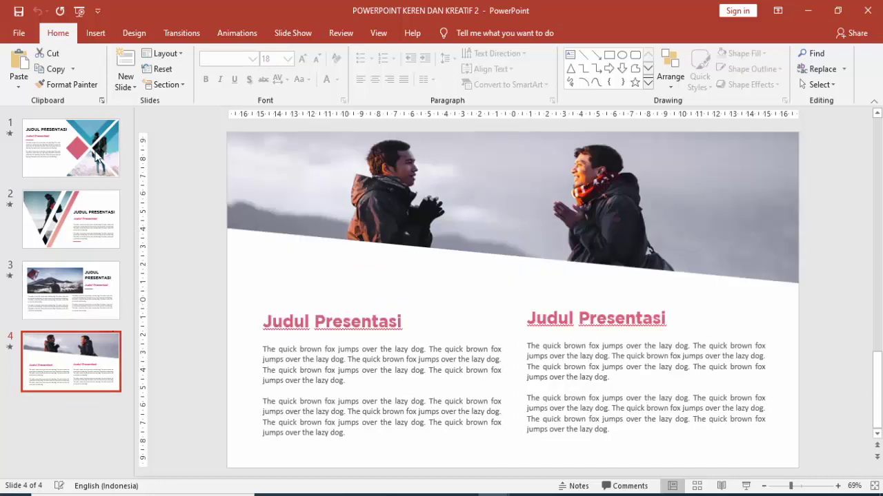
pyautogui.click(95, 153)
pyautogui.click(87, 222)
pyautogui.click(85, 291)
pyautogui.click(98, 362)
# - Return to slide 1 and select its pink and peach colour swatches
pyautogui.click(95, 164)
pyautogui.scroll(2, 254, 156)
pyautogui.click(246, 138)
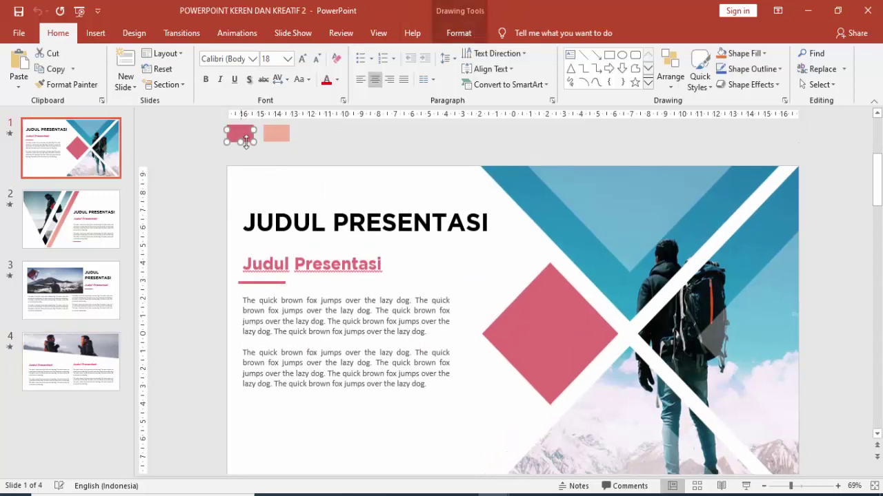
pyautogui.keyDown('shift'); pyautogui.click(277, 138); pyautogui.keyUp('shift')
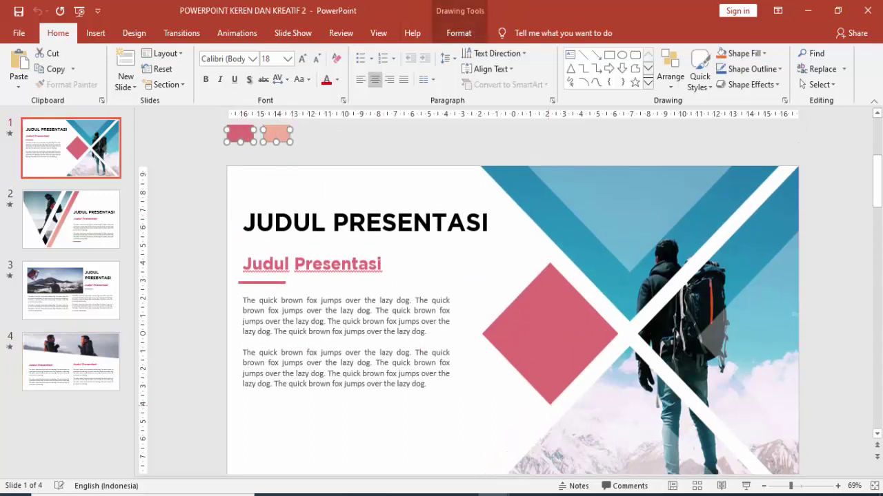
# - In Presentation1, draw a full-width rectangle from the top-left corner, stretched to 9.53 cm tall
pyautogui.click(566, 452)
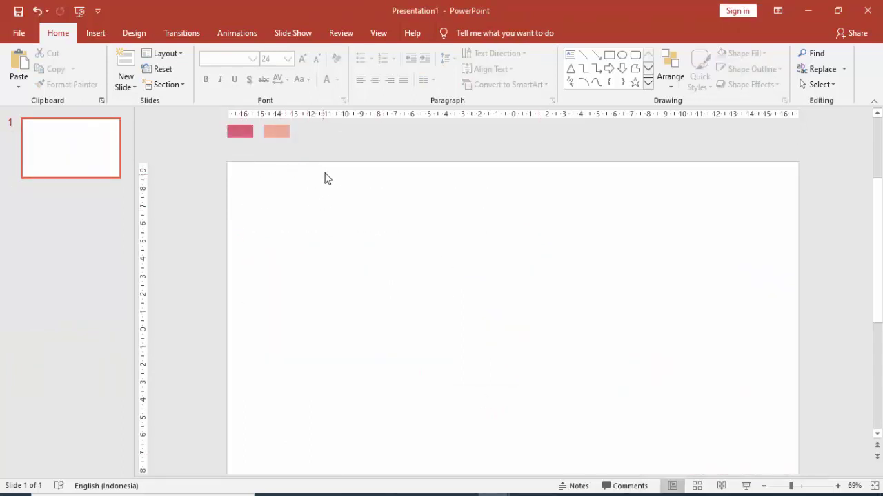
pyautogui.scroll(1, 322, 160)
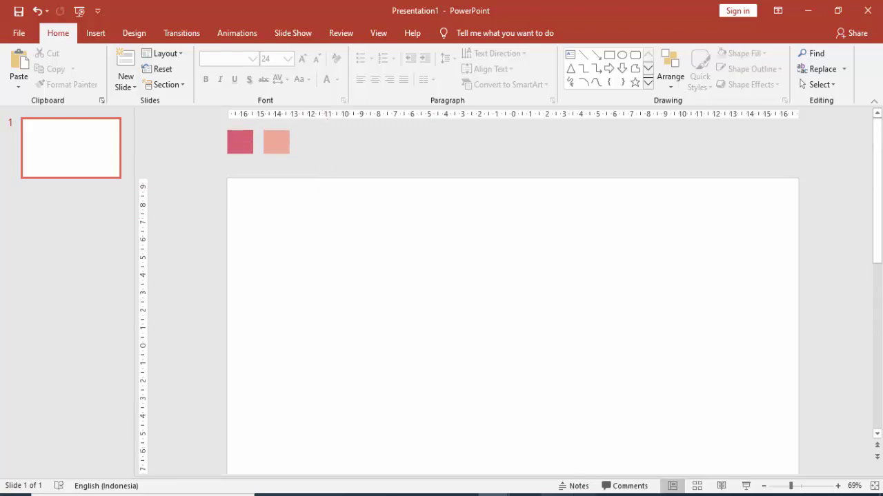
pyautogui.click(422, 442)
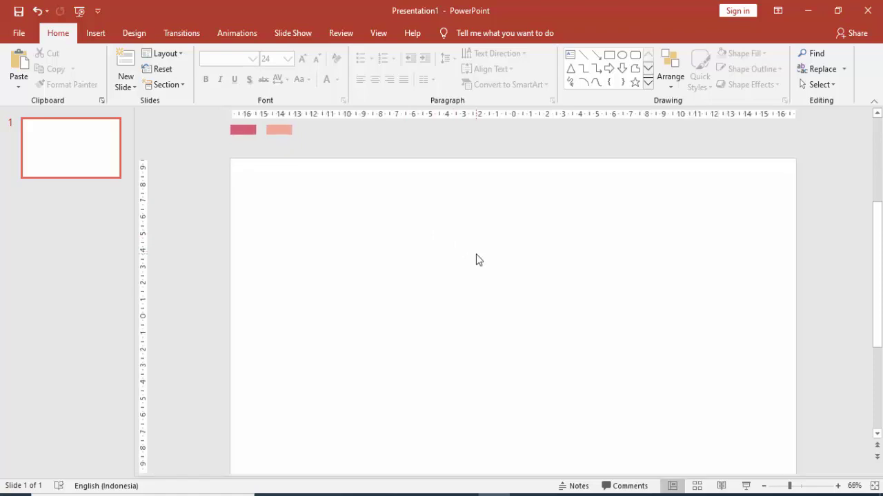
pyautogui.scroll(-2, 476, 258)
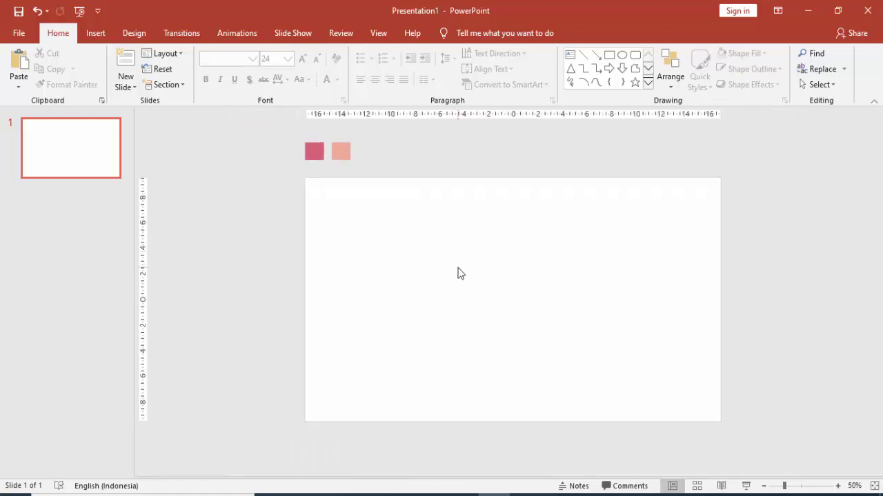
pyautogui.click(96, 34)
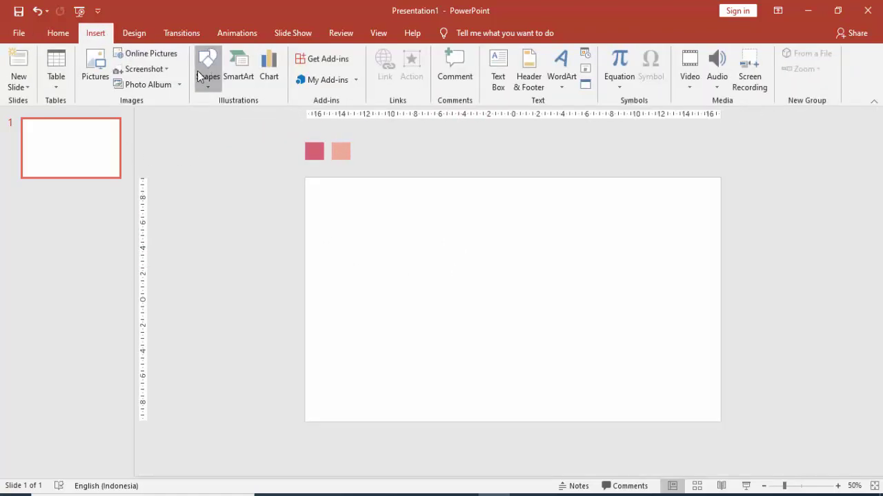
pyautogui.click(206, 69)
pyautogui.click(240, 118)
pyautogui.moveTo(304, 179); pyautogui.dragTo(719, 290)
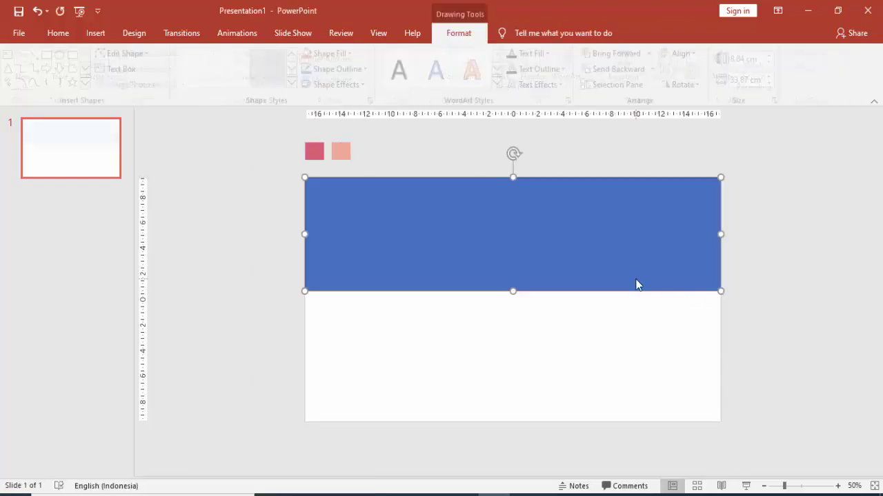
pyautogui.moveTo(512, 291); pyautogui.dragTo(515, 300)
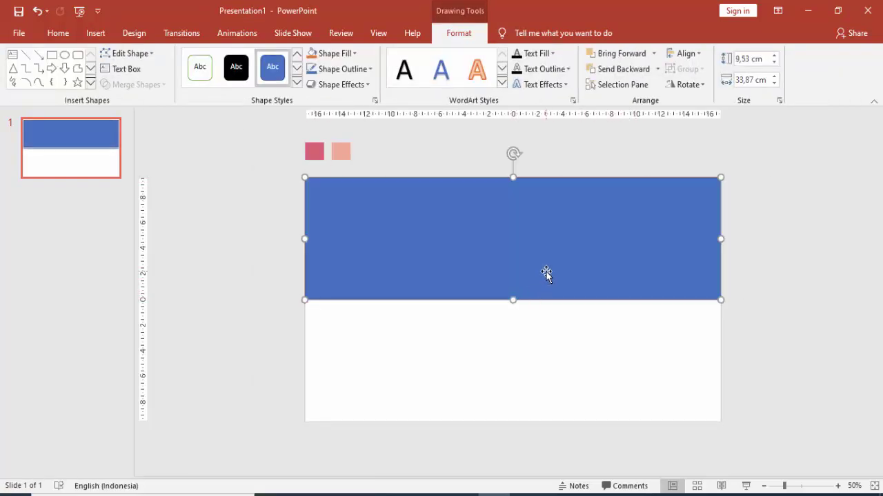
pyautogui.rightClick(546, 274)
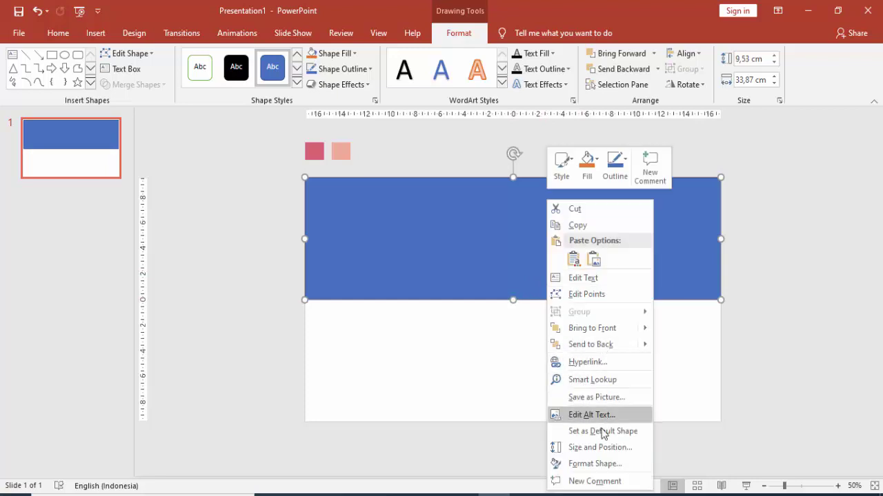
# - Switch the rectangle's fill to a picture fill inserted from a file
pyautogui.click(594, 464)
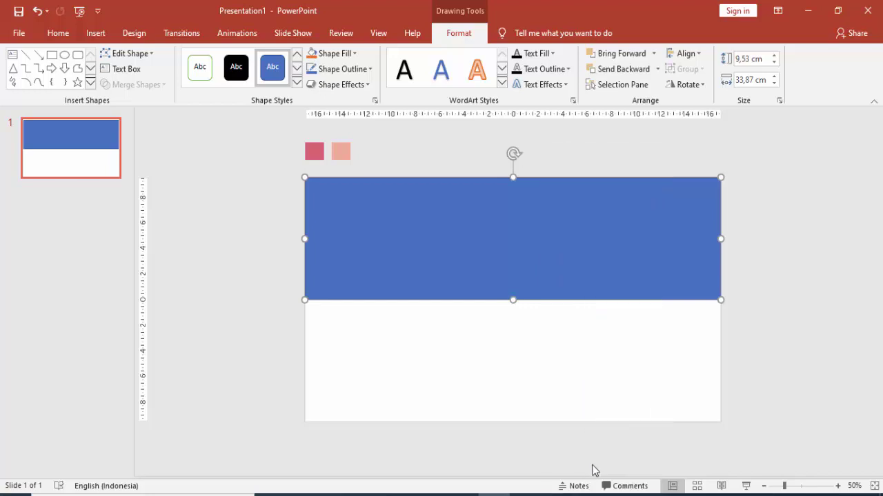
pyautogui.click(724, 200)
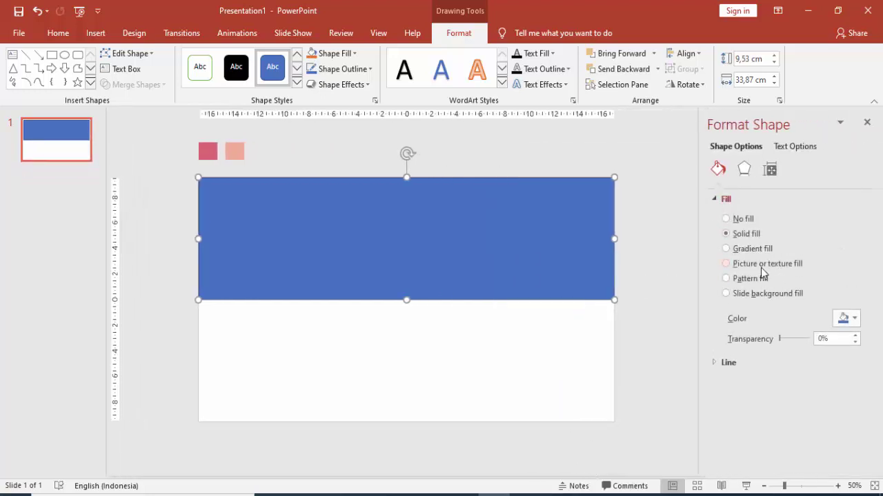
pyautogui.click(758, 265)
pyautogui.click(746, 332)
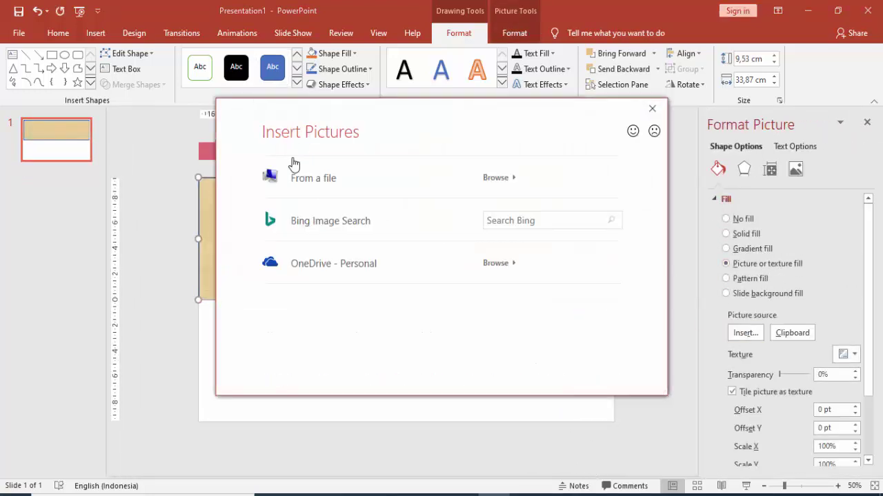
pyautogui.click(316, 177)
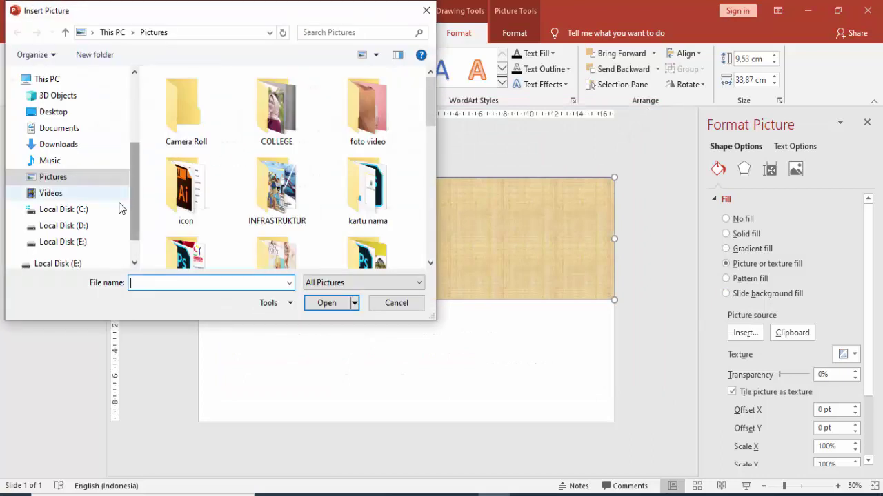
# - Insert pexels-photo-1002272 from E:\VIDEO TUTORIAL YOUTUBE\IMAGE\OUTDOOR as the rectangle's fill
pyautogui.click(100, 240)
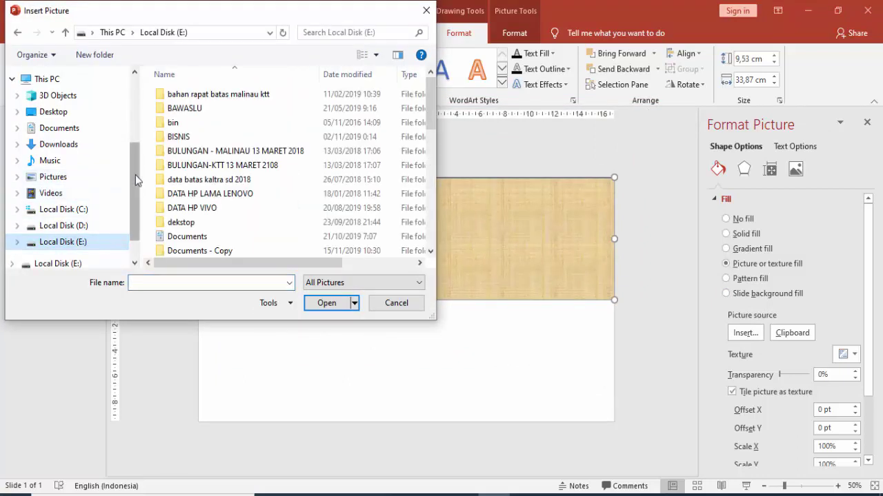
pyautogui.scroll(-2, 212, 248)
pyautogui.scroll(-1, 213, 227)
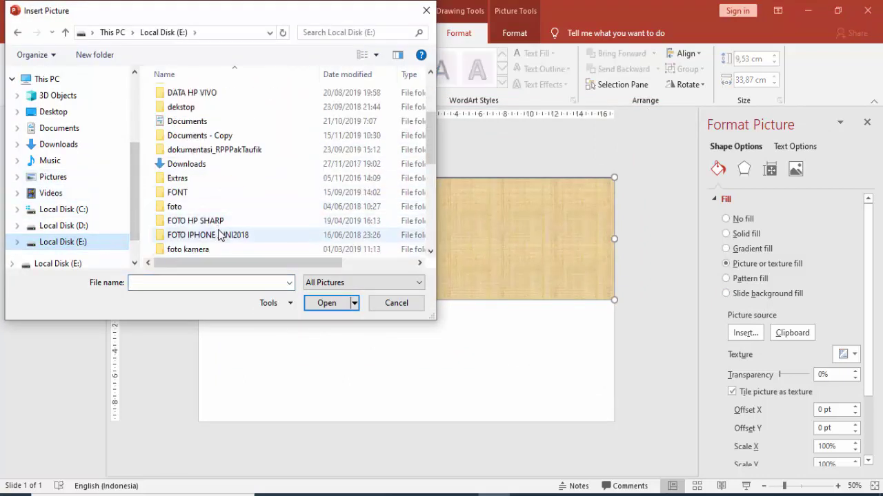
pyautogui.scroll(-1, 213, 243)
pyautogui.scroll(-2, 210, 242)
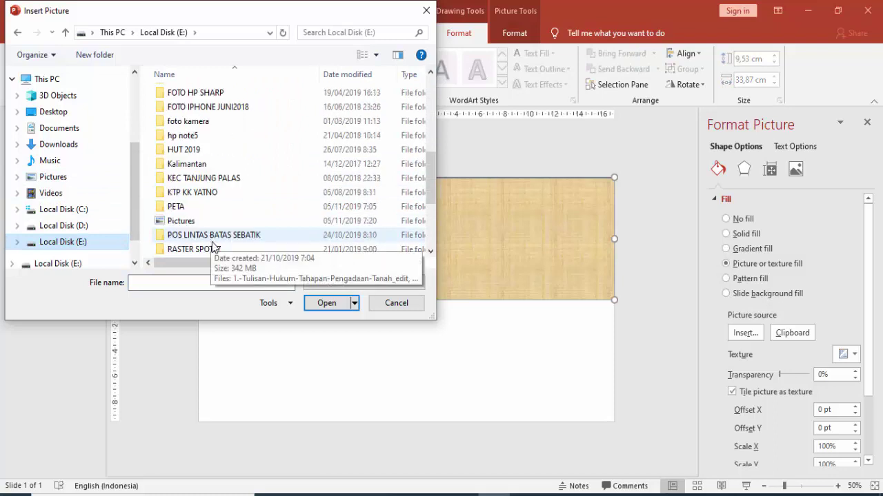
pyautogui.scroll(-1, 219, 251)
pyautogui.scroll(-1, 244, 250)
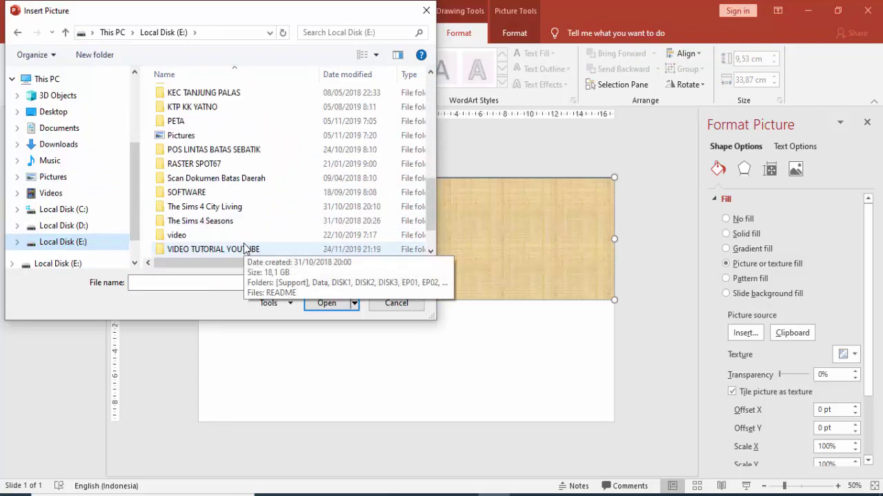
pyautogui.doubleClick(243, 248)
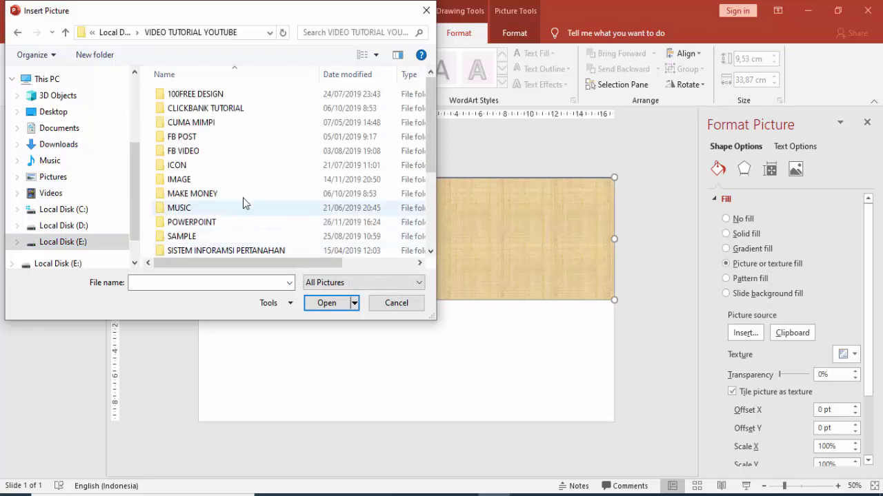
pyautogui.doubleClick(194, 181)
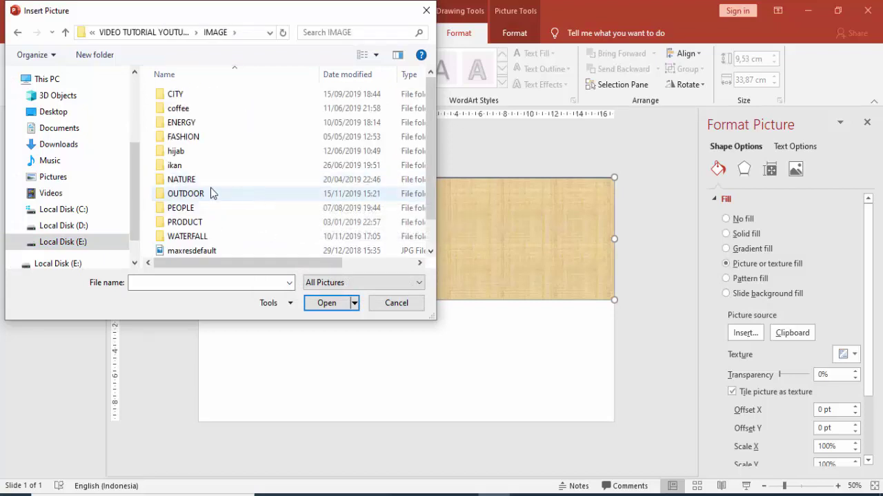
pyautogui.doubleClick(207, 195)
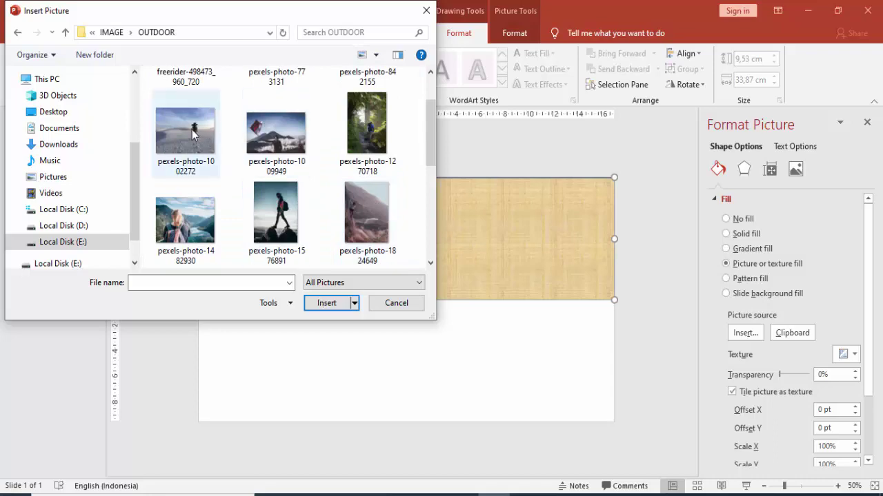
pyautogui.click(192, 134)
pyautogui.click(323, 303)
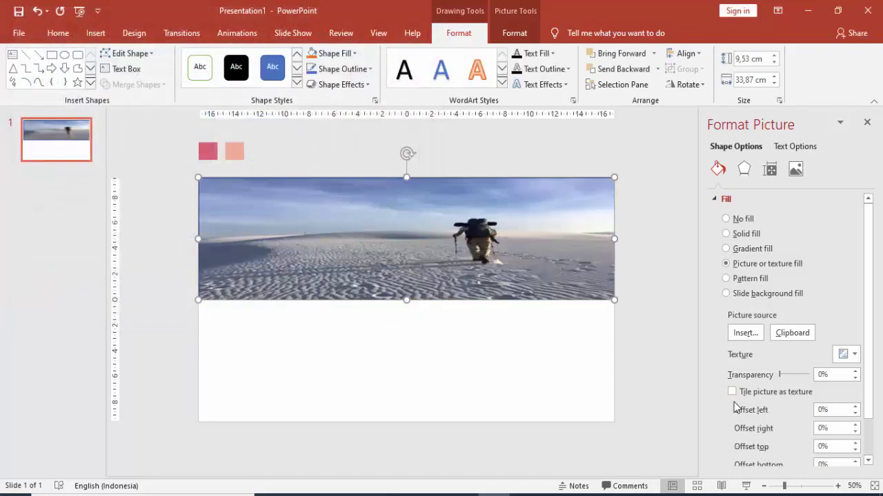
# - Set the photo fill offsets to -6% left, -1% right, -64% top, -44% bottom
pyautogui.scroll(-2, 807, 293)
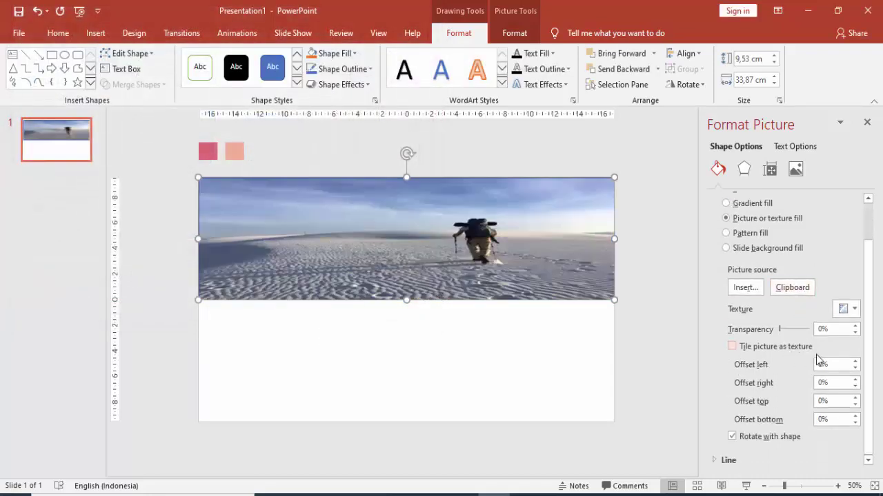
pyautogui.click(856, 368)
pyautogui.click(855, 368)
pyautogui.click(855, 386)
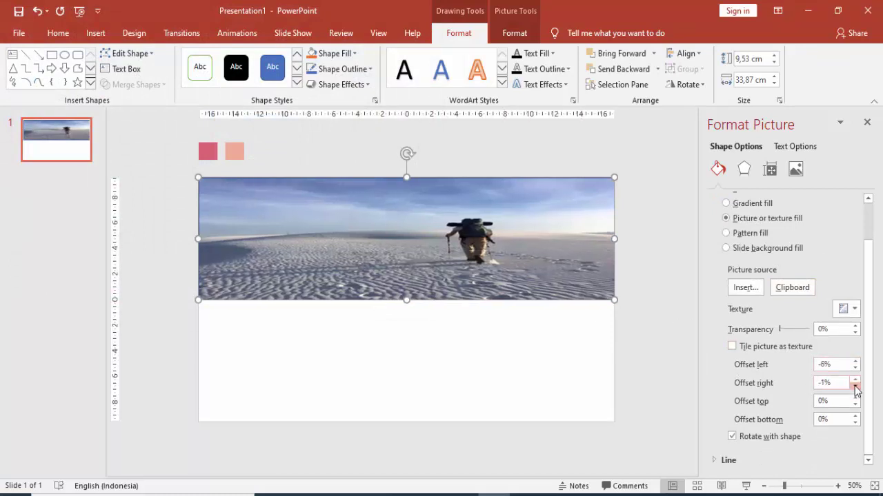
pyautogui.click(855, 404)
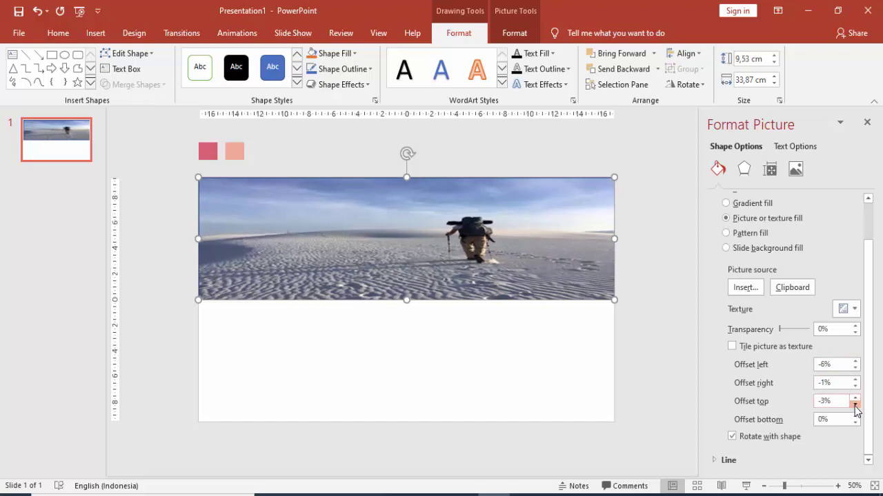
pyautogui.click(855, 405)
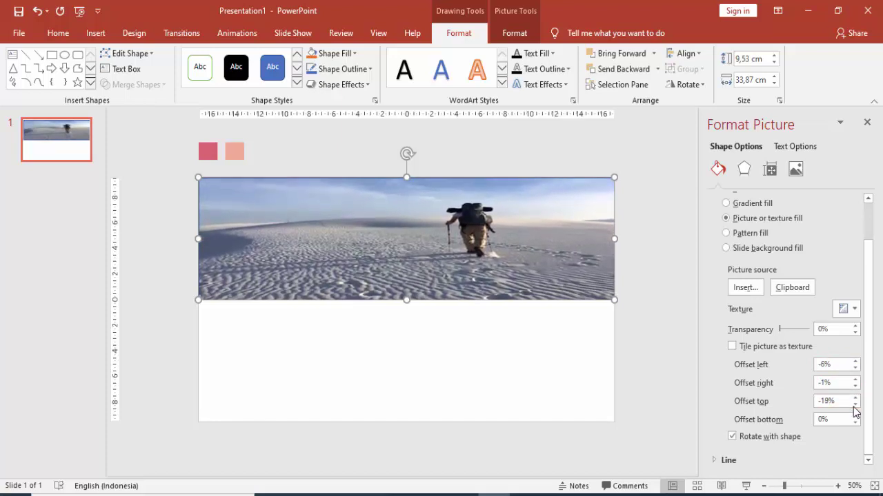
pyautogui.click(855, 404)
pyautogui.click(855, 423)
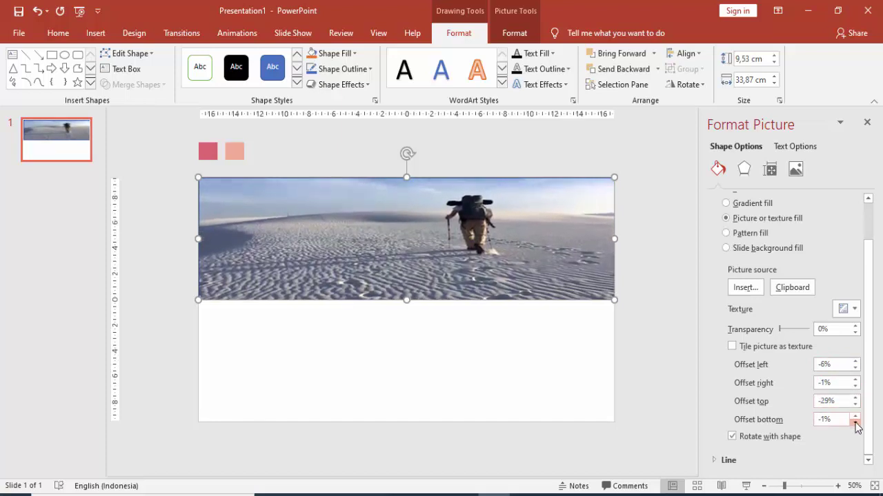
pyautogui.moveTo(855, 424); pyautogui.dragTo(855, 407)
pyautogui.click(855, 404)
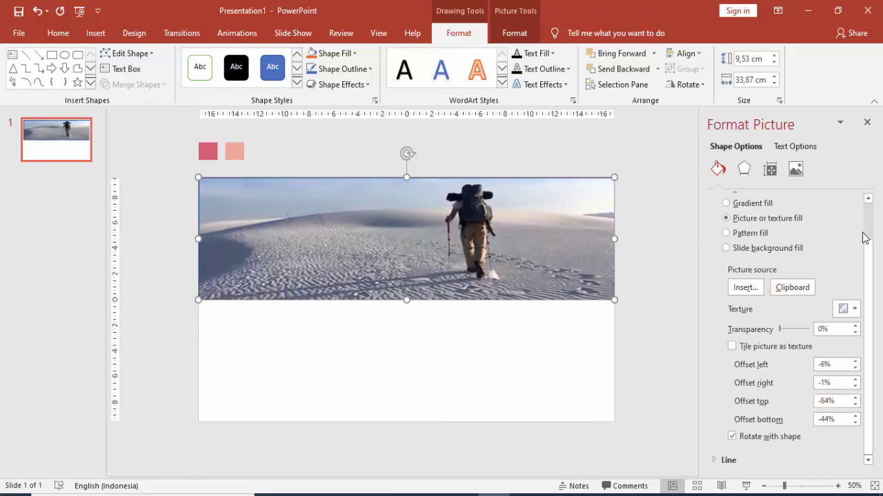
# - Give the photo banner No line outline
pyautogui.click(729, 461)
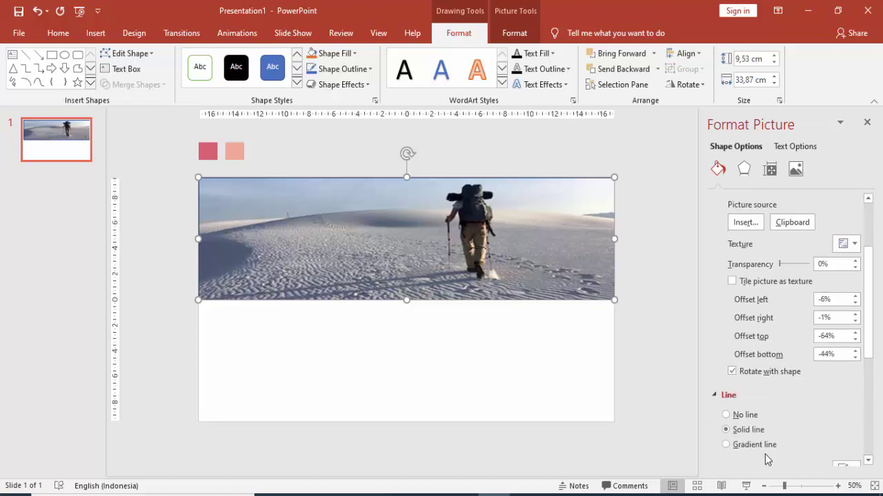
pyautogui.click(736, 416)
pyautogui.click(640, 321)
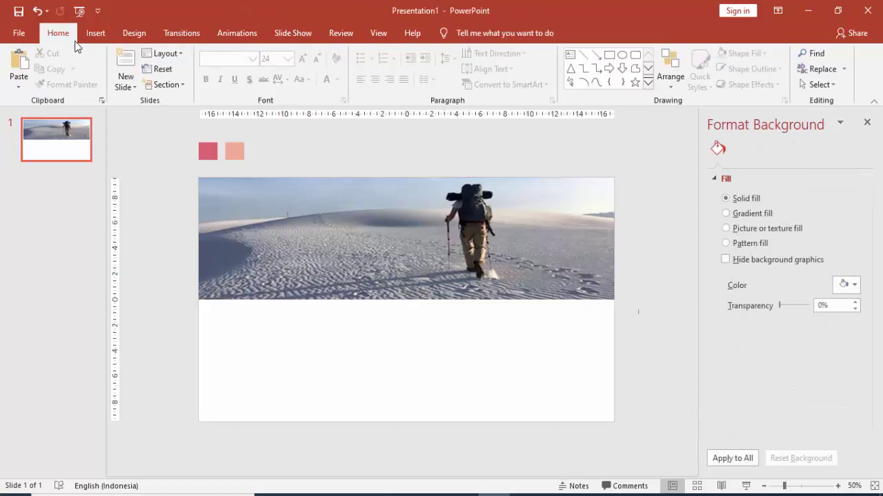
# - Add a text box below the photo containing the number 10
pyautogui.click(95, 34)
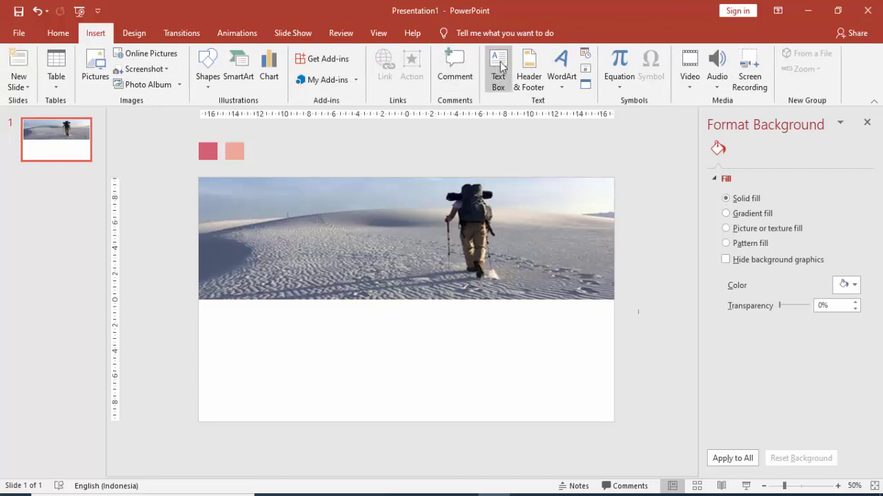
pyautogui.click(502, 66)
pyautogui.click(232, 331)
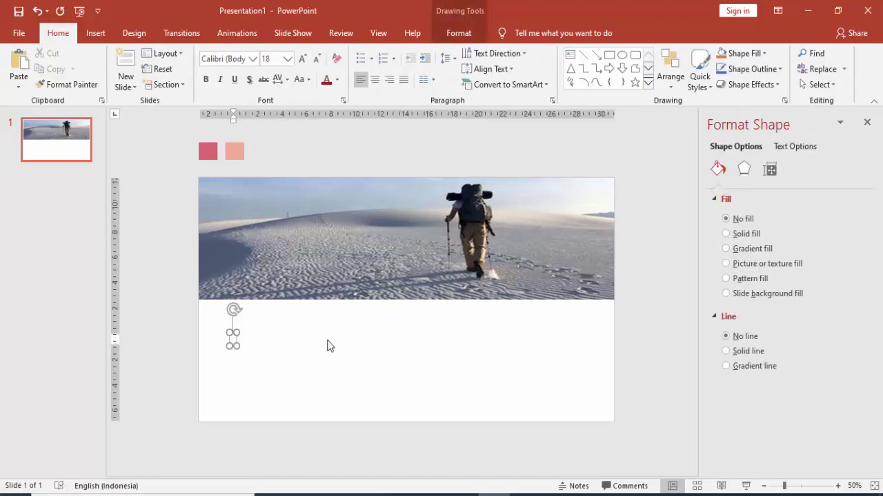
pyautogui.write('10')
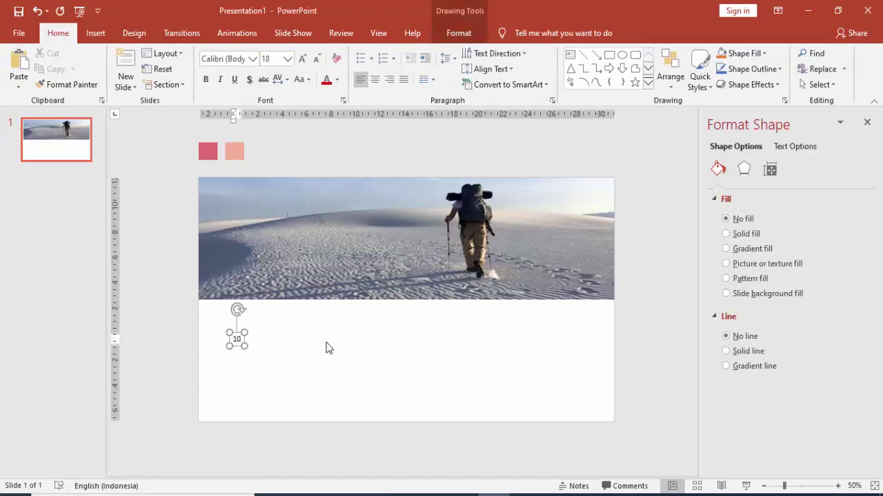
pyautogui.click(322, 345)
# - Format the 10 in Gotham Bold at size 200 and move it just under the photo
pyautogui.click(245, 339)
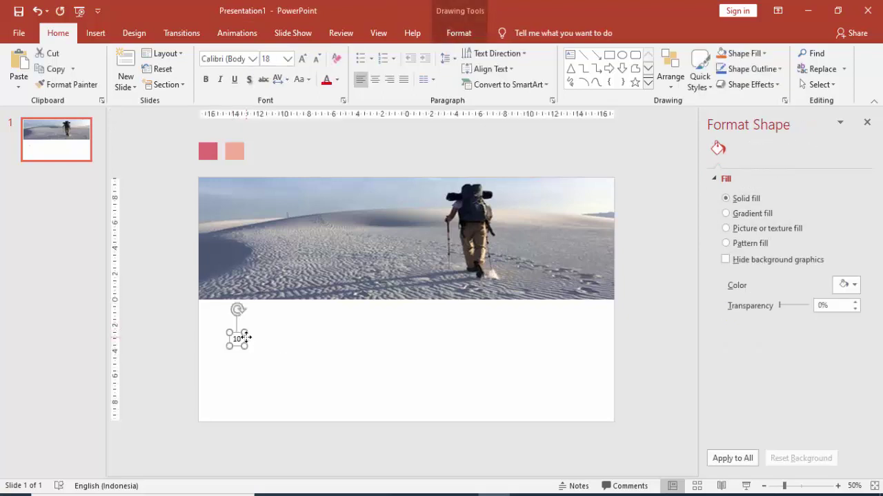
pyautogui.click(224, 59)
pyautogui.write('Gotham Bol')
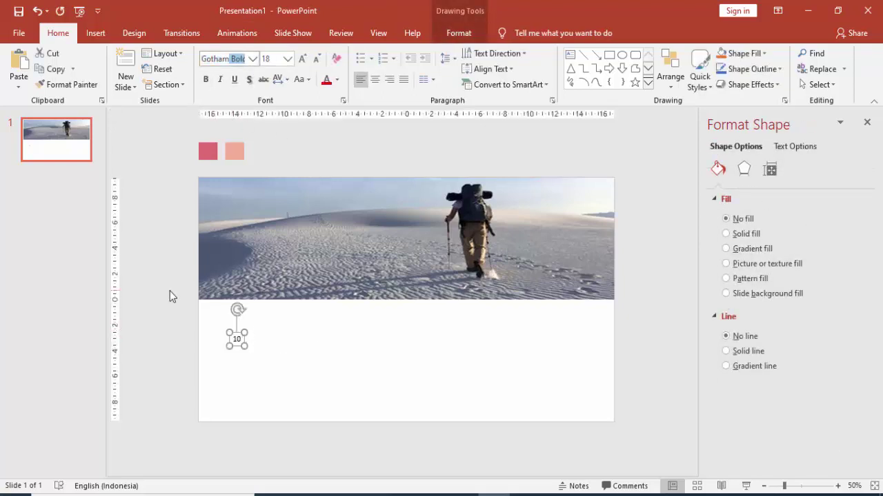
pyautogui.press('Return')
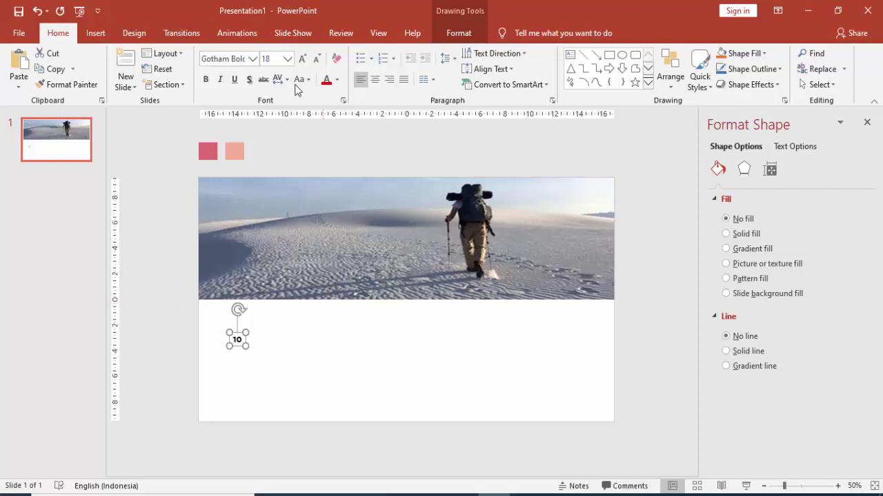
pyautogui.click(287, 58)
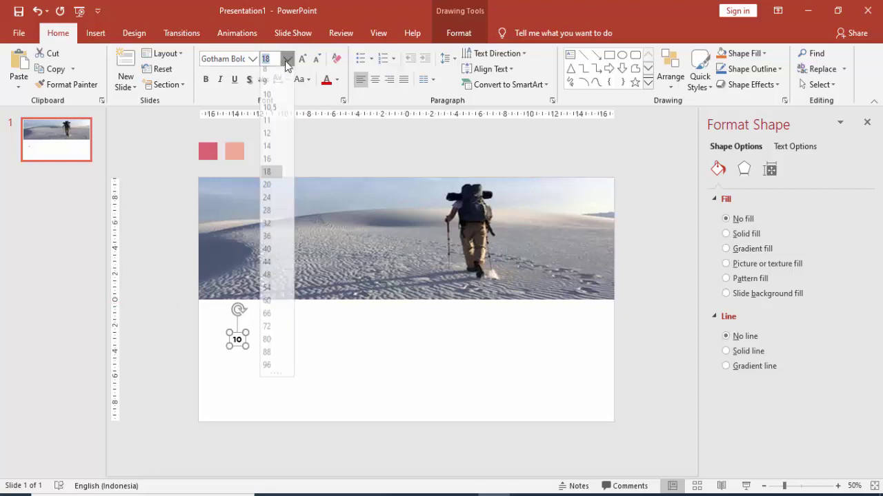
pyautogui.click(273, 373)
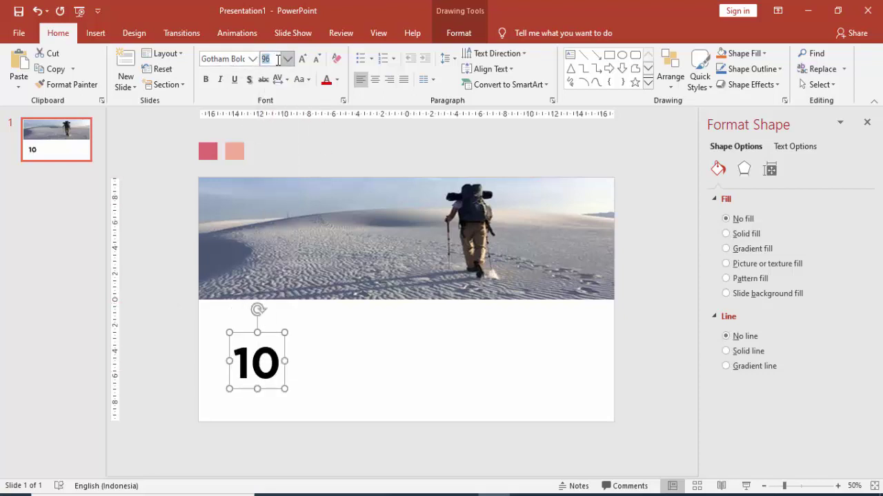
pyautogui.write('200')
pyautogui.press('Return')
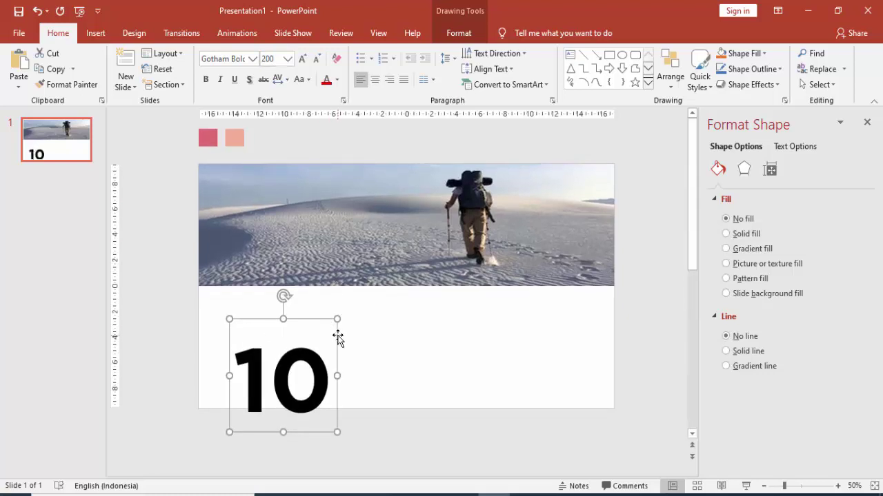
pyautogui.moveTo(339, 337); pyautogui.dragTo(333, 297)
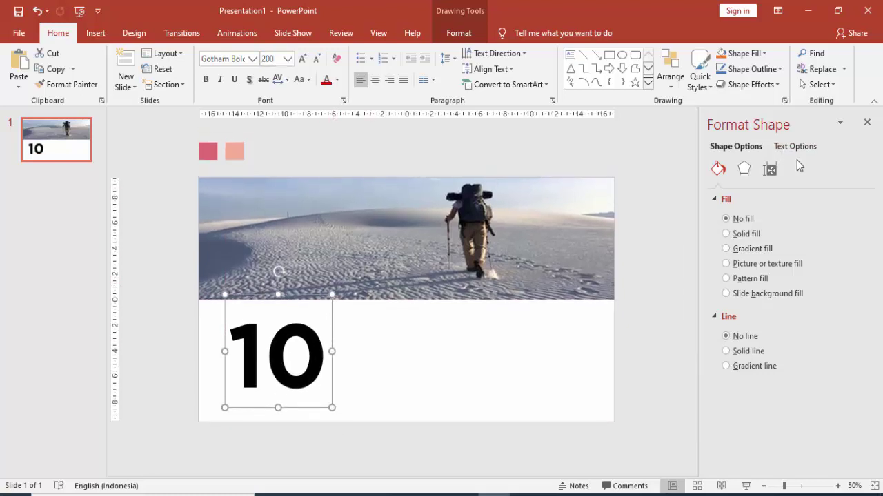
pyautogui.click(793, 148)
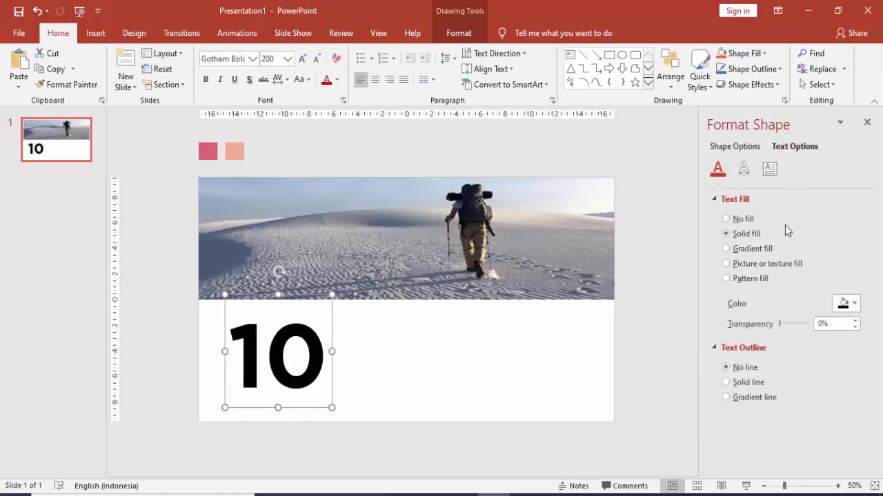
# - Fill the 10's text with the picture pexels-photo-1824649
pyautogui.click(744, 268)
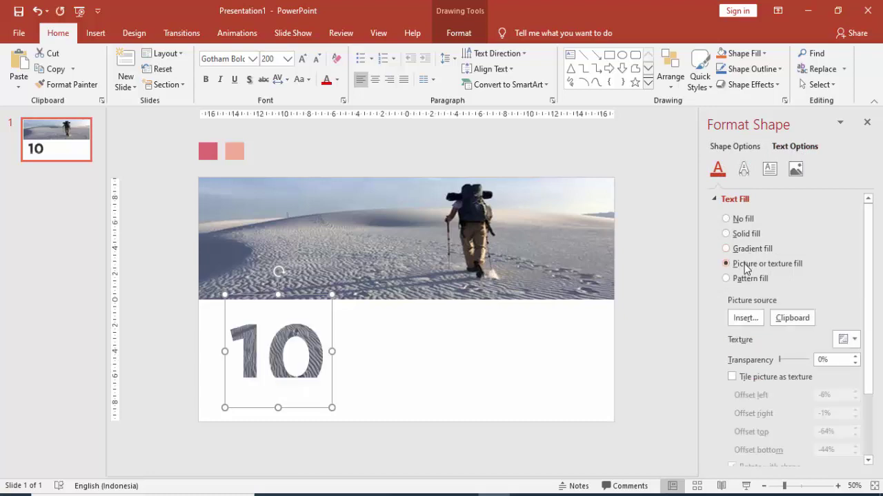
pyautogui.click(753, 323)
pyautogui.click(269, 183)
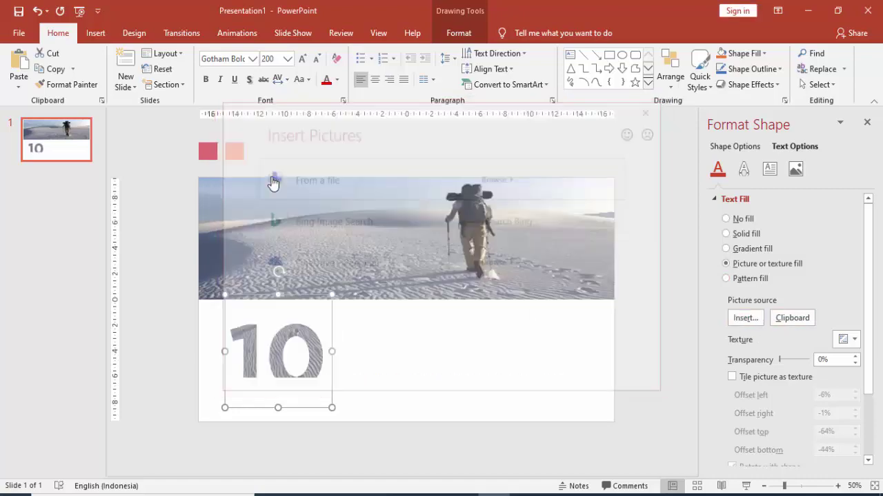
pyautogui.scroll(-1, 379, 211)
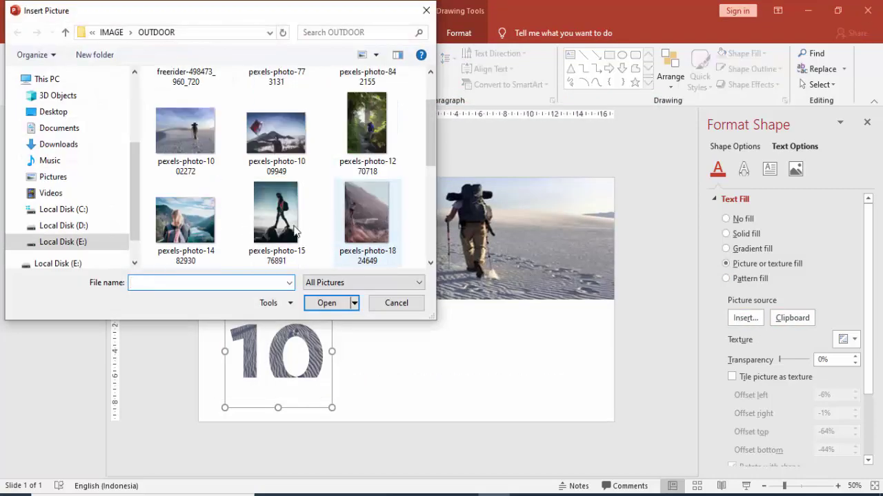
pyautogui.scroll(-1, 288, 218)
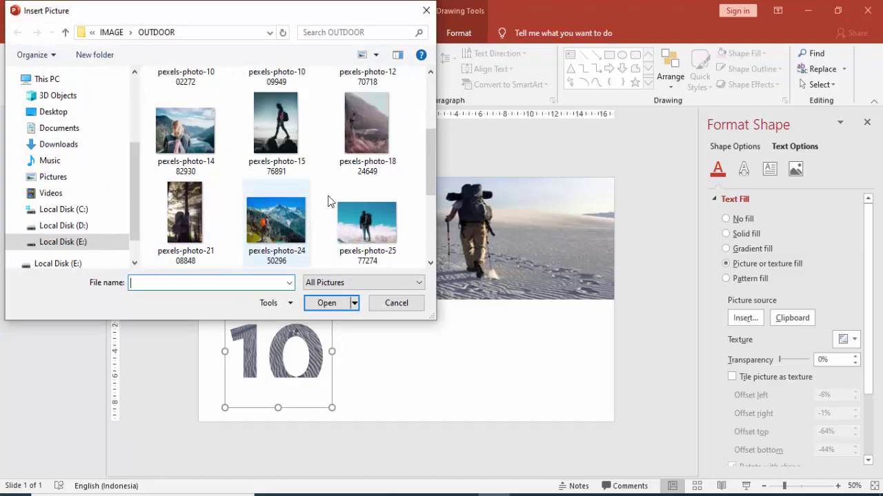
pyautogui.click(346, 133)
pyautogui.click(327, 303)
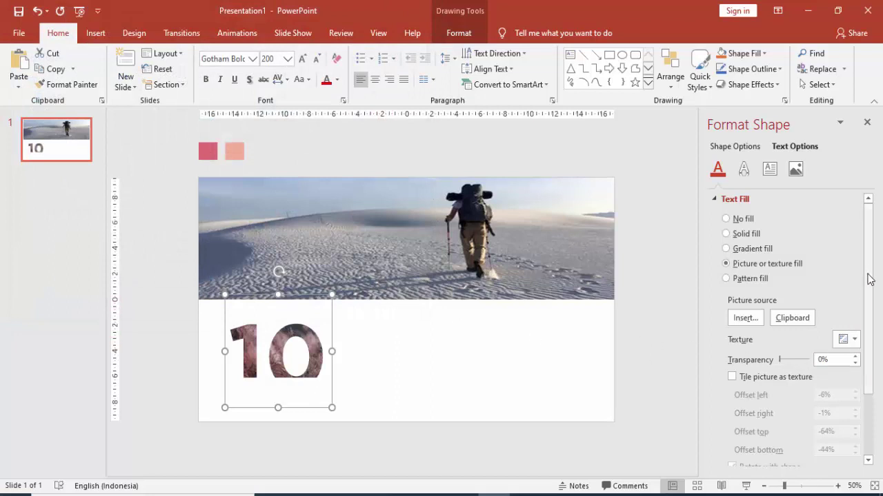
# - Scroll the Format Shape pane and collapse the Text Outline settings
pyautogui.moveTo(869, 276); pyautogui.dragTo(871, 338)
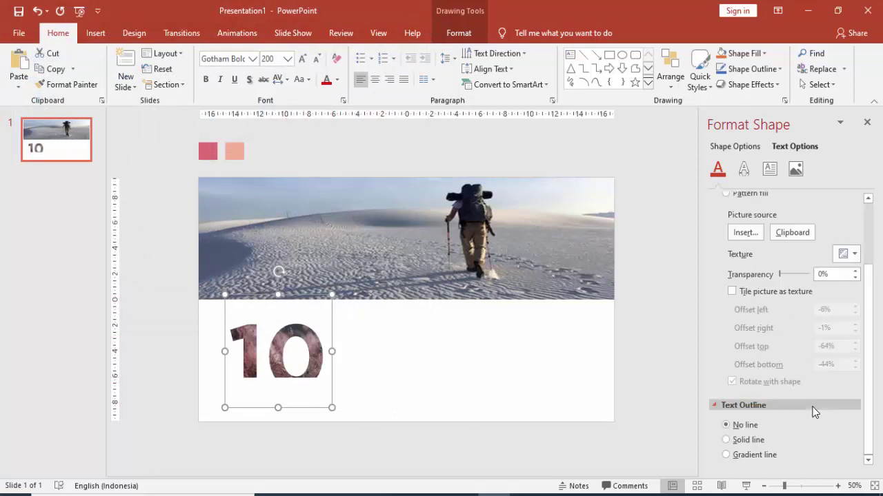
pyautogui.scroll(3, 875, 356)
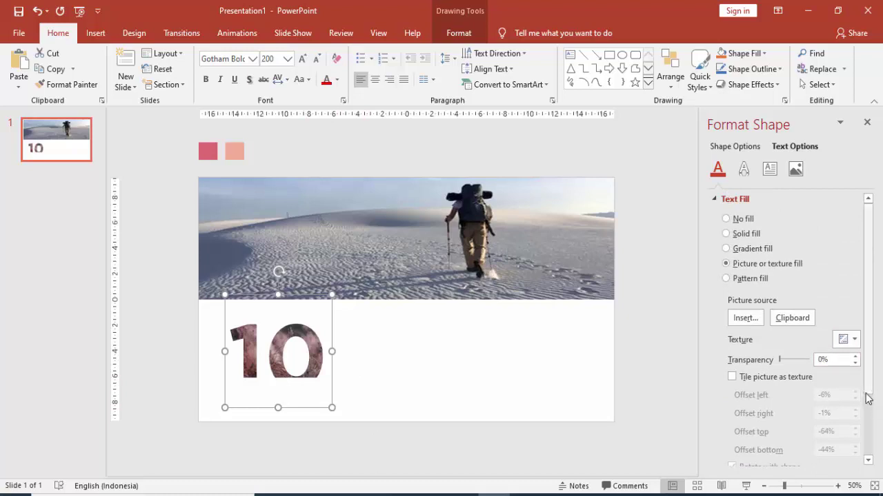
pyautogui.scroll(-1, 870, 404)
pyautogui.scroll(-1, 861, 394)
pyautogui.scroll(-1, 860, 397)
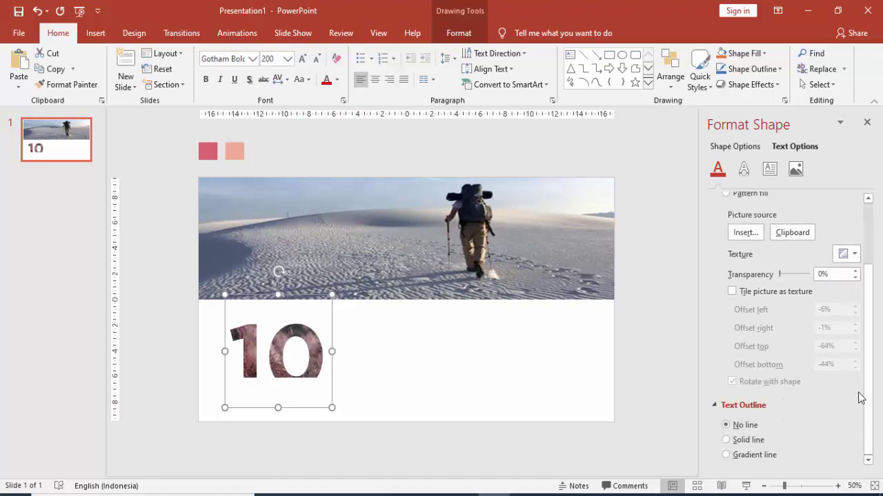
pyautogui.click(722, 410)
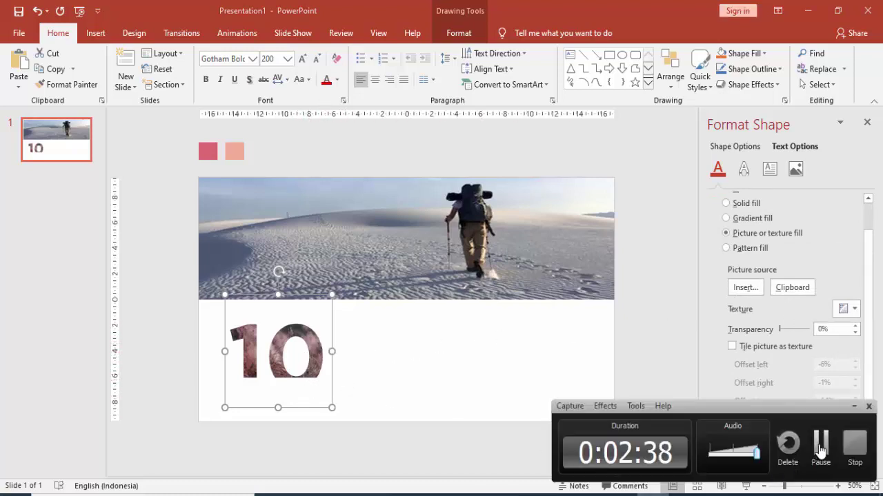
pyautogui.scroll(1, 821, 445)
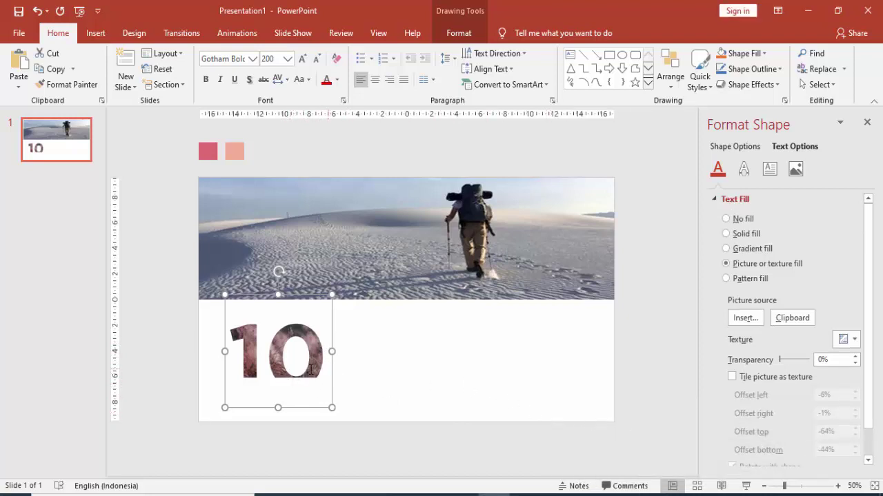
# - Tile the 10's picture fill as a texture, offset -5 pt horizontally and -7.5 pt vertically
pyautogui.click(733, 377)
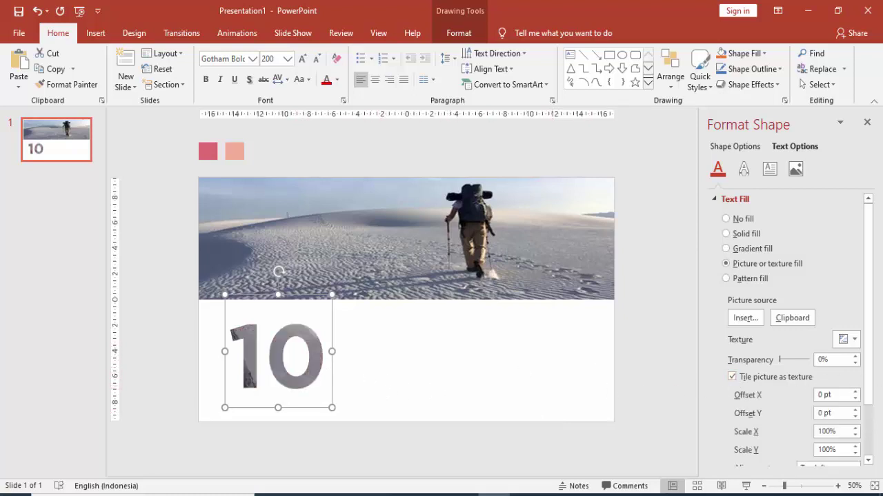
pyautogui.moveTo(869, 299); pyautogui.dragTo(869, 357)
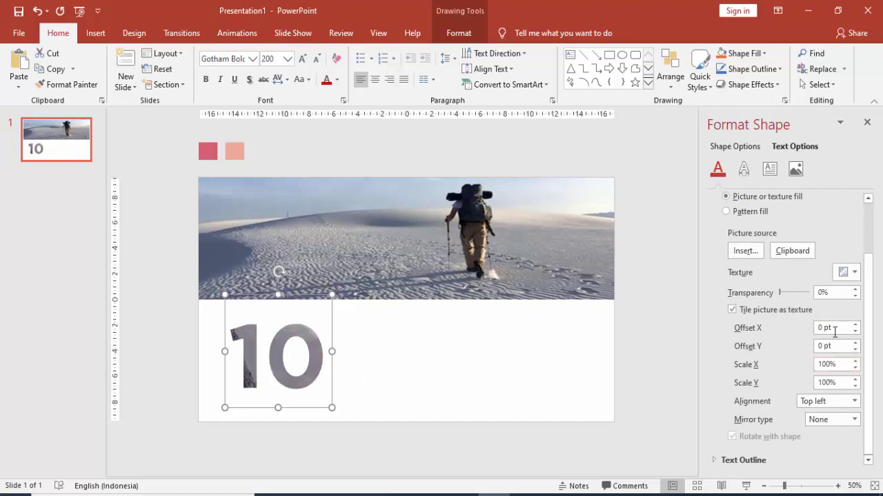
pyautogui.click(855, 331)
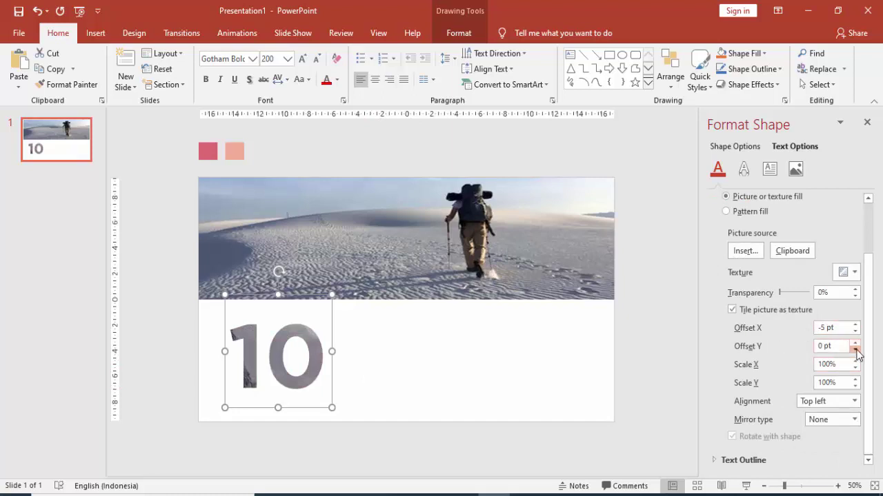
pyautogui.click(855, 351)
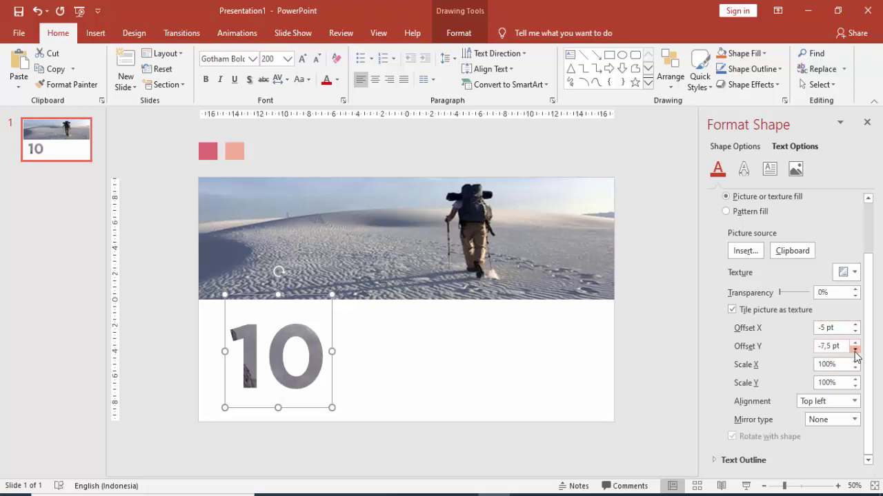
pyautogui.click(855, 351)
# - Move the 10 slightly left so it lines up under the photo's left side
pyautogui.click(431, 364)
pyautogui.click(326, 358)
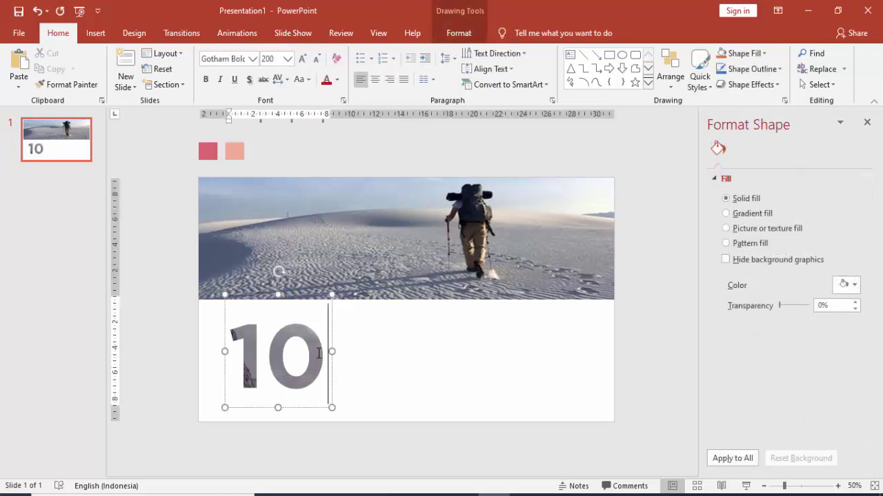
pyautogui.moveTo(331, 338); pyautogui.dragTo(316, 335)
pyautogui.click(384, 338)
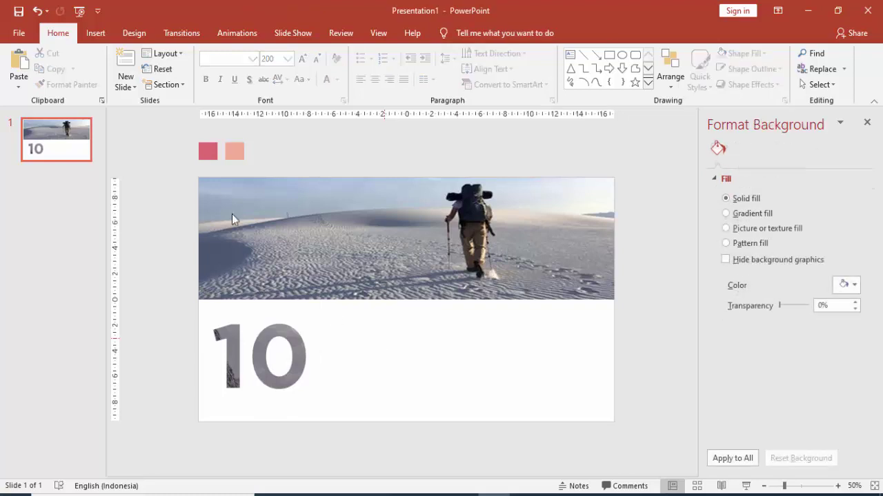
pyautogui.click(95, 32)
pyautogui.click(496, 77)
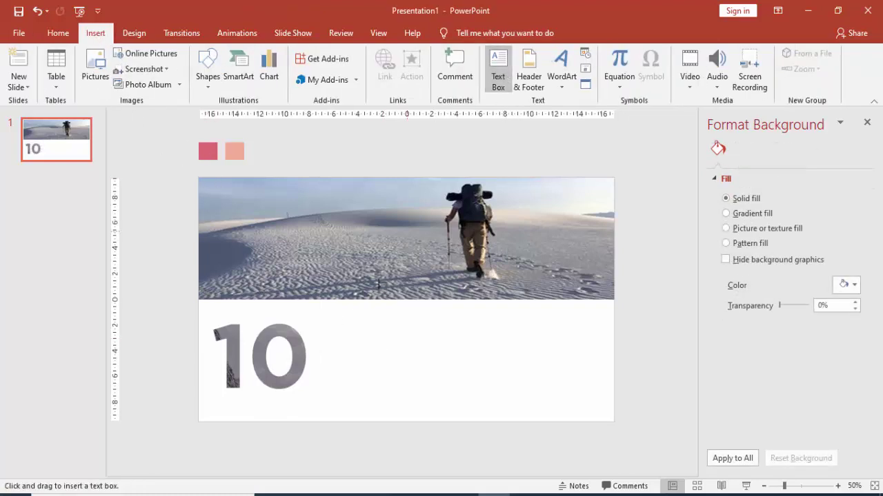
# - Type the two-line heading 'GUNUNG TERTINGGI' / 'DI DUNIA' in a new text box beside the 10
pyautogui.click(327, 336)
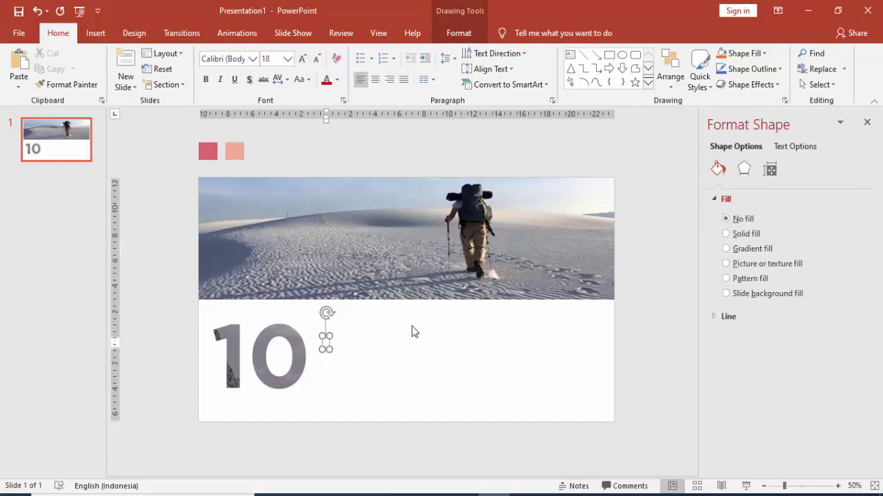
pyautogui.write('GUNUGN')
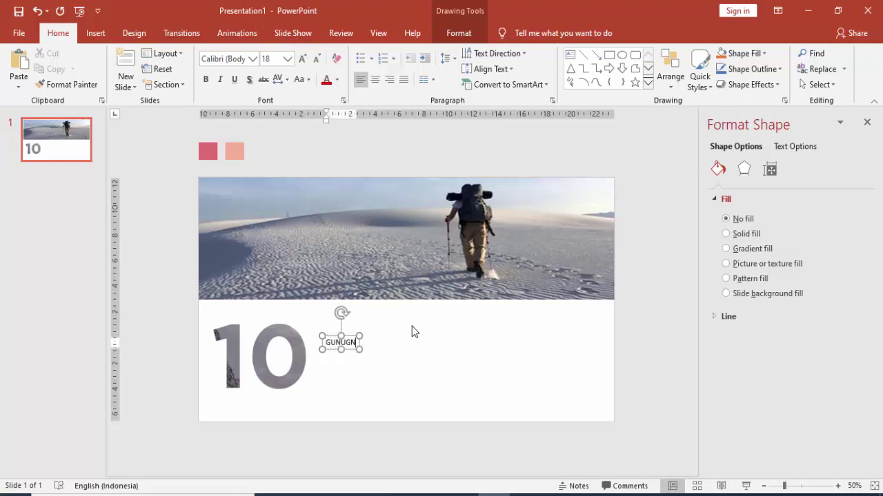
pyautogui.press('BackSpace')
pyautogui.press('BackSpace')
pyautogui.write('NG TER')
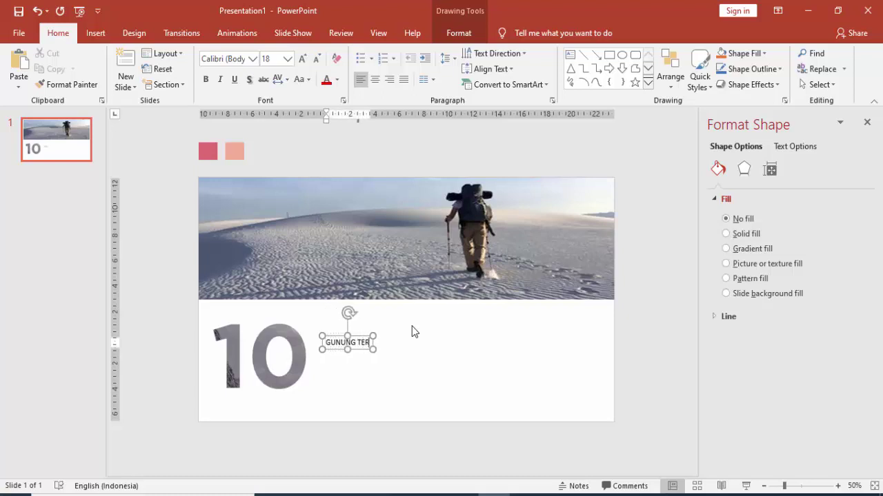
pyautogui.write('TINGG')
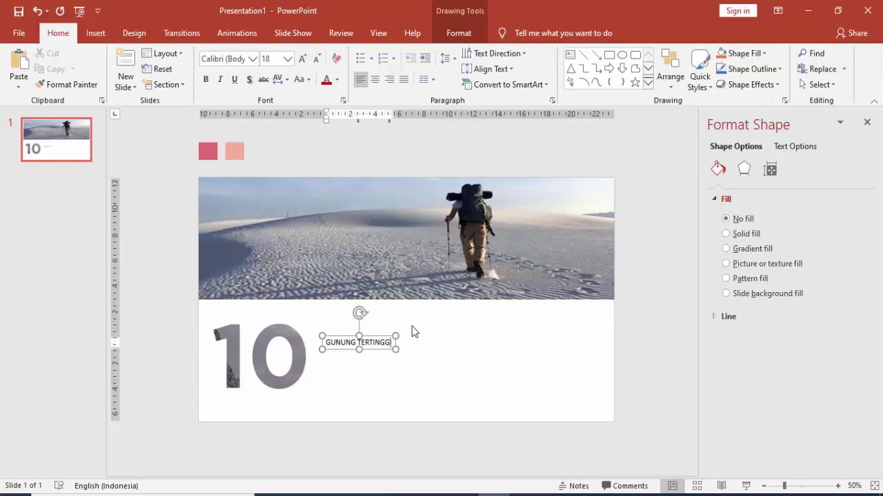
pyautogui.write('I\\')
pyautogui.press('Return')
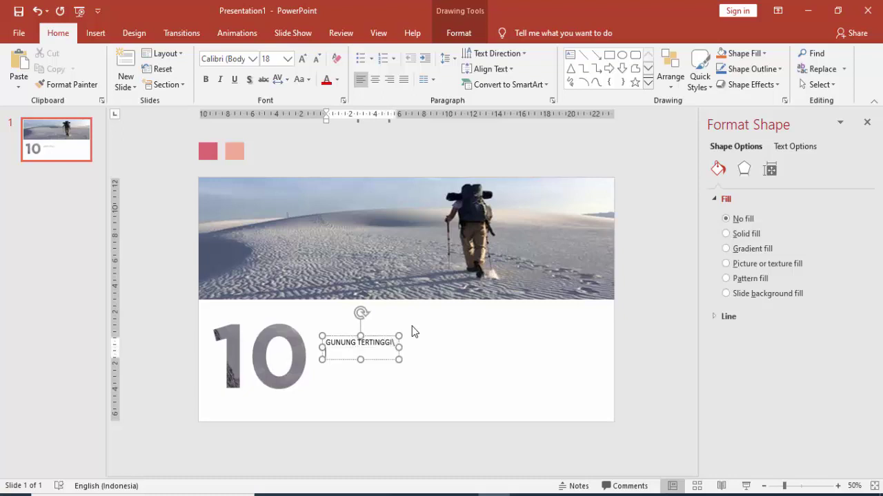
pyautogui.press('BackSpace')
pyautogui.press('BackSpace')
pyautogui.press('Return')
pyautogui.write('D')
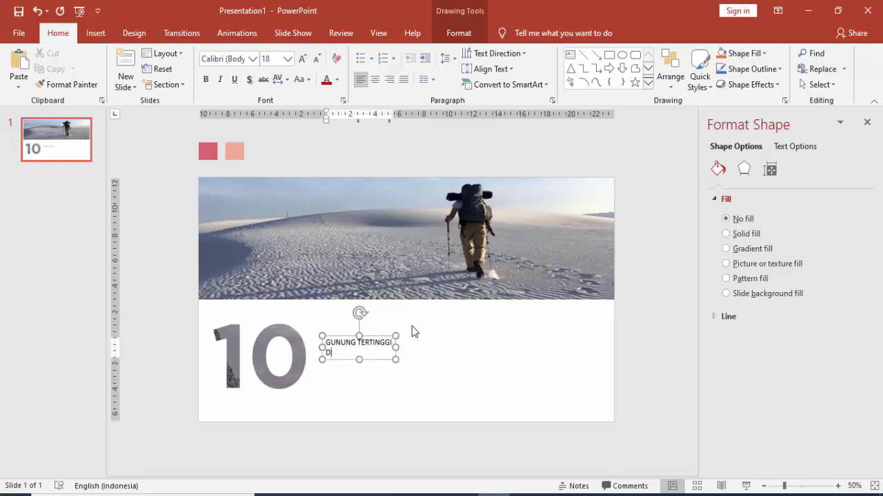
pyautogui.write('I DUNIA')
# - Set the heading to Gotham Bold at 24 pt
pyautogui.click(372, 338)
pyautogui.click(253, 58)
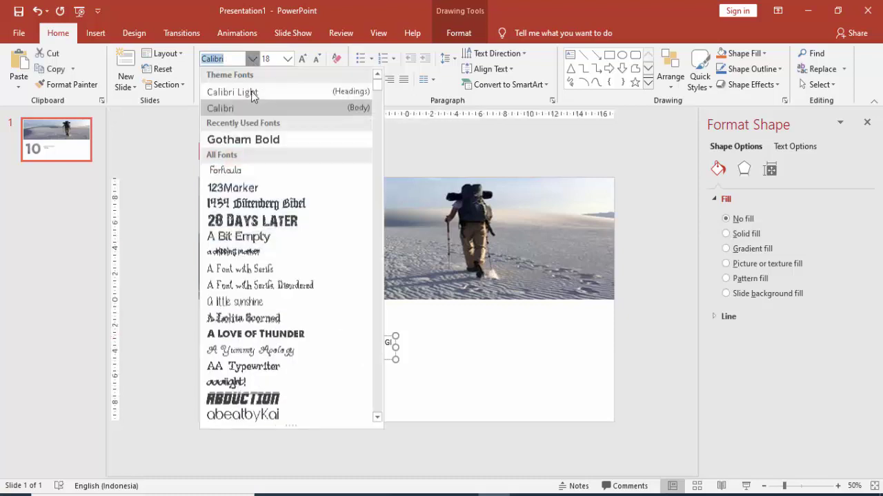
pyautogui.click(251, 139)
pyautogui.click(287, 59)
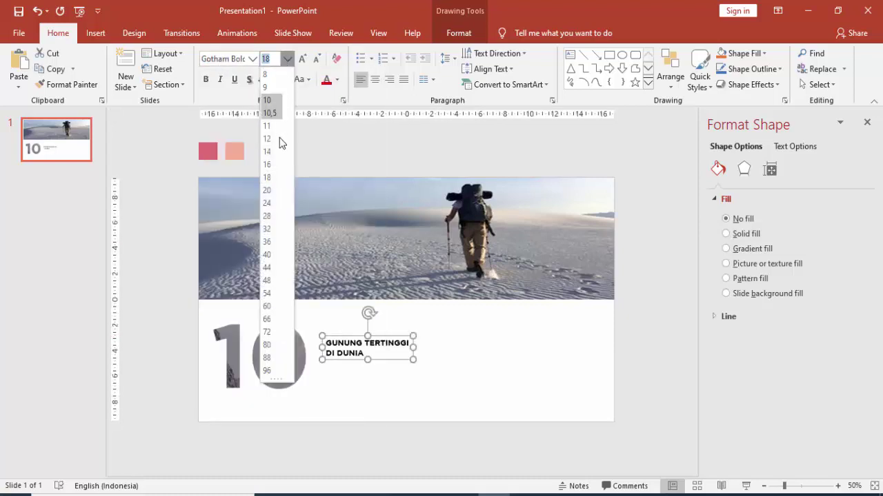
pyautogui.click(266, 203)
# - Colour 'DI DUNIA' with the salmon swatch and nudge the heading left beside the 10
pyautogui.click(381, 359)
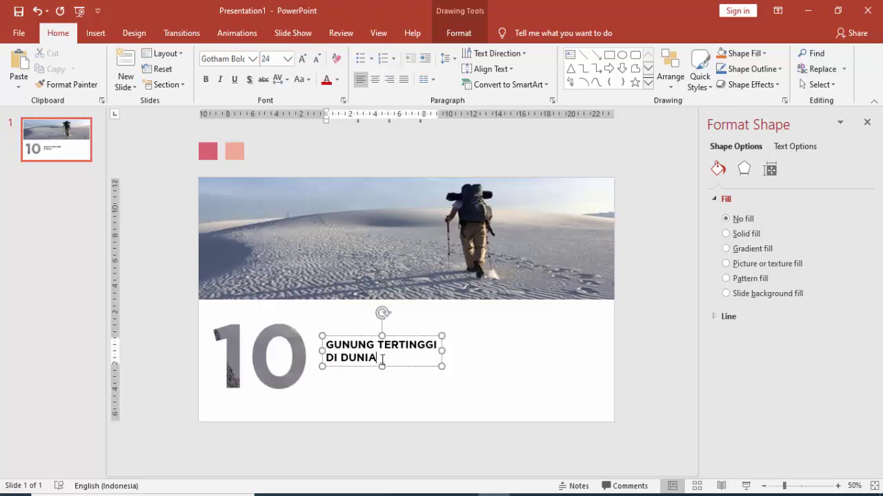
pyautogui.moveTo(327, 357); pyautogui.dragTo(377, 359)
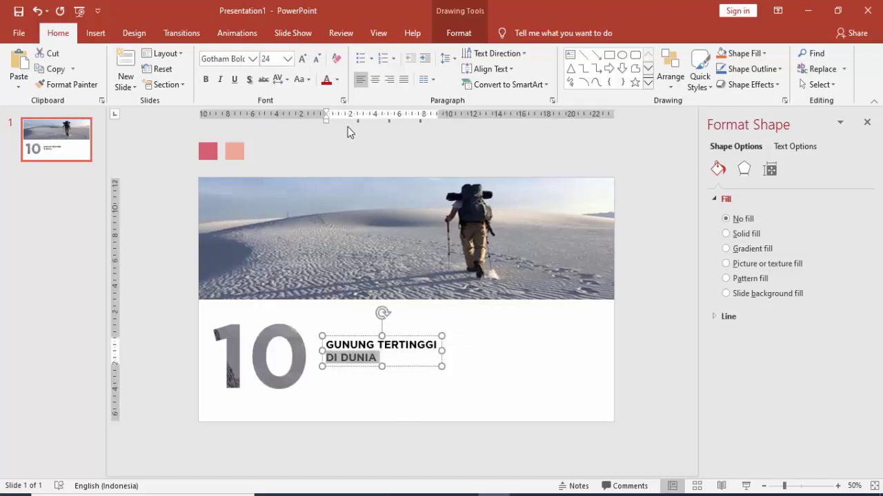
pyautogui.click(337, 79)
pyautogui.click(351, 218)
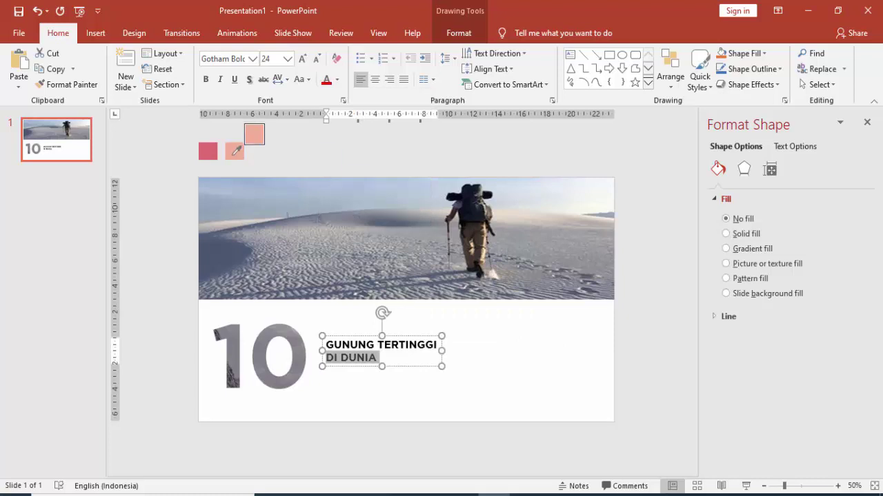
pyautogui.click(473, 355)
pyautogui.click(381, 359)
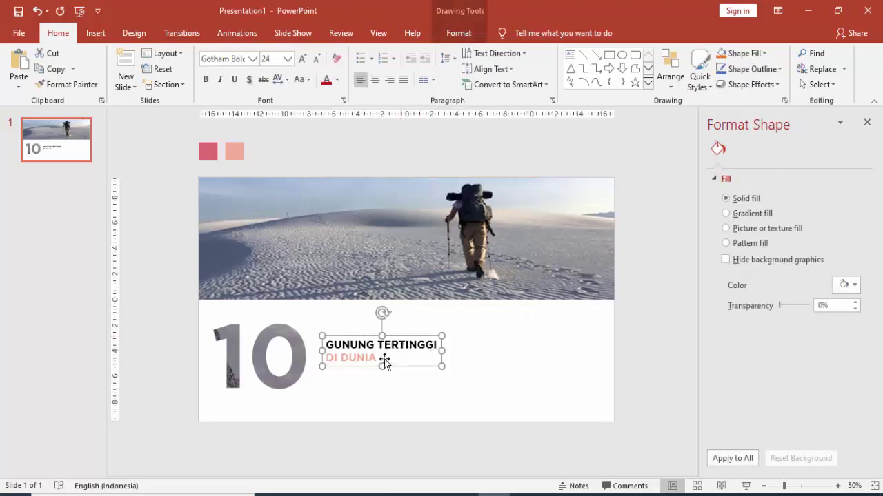
pyautogui.moveTo(359, 337); pyautogui.dragTo(353, 329)
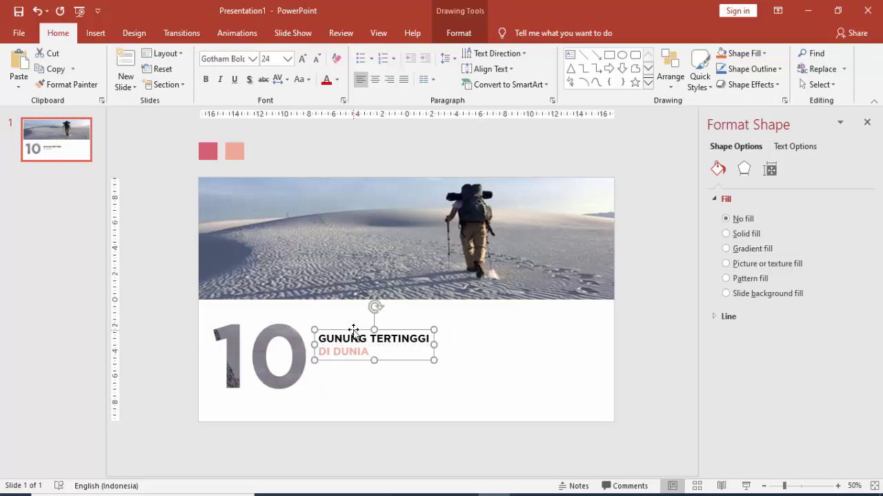
pyautogui.click(462, 341)
pyautogui.click(95, 33)
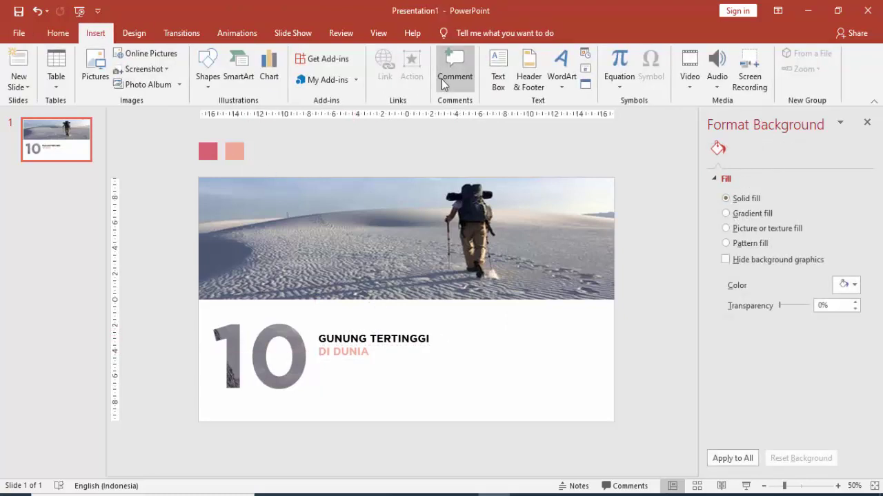
# - Draw a body text box right of the heading holding one =rand() sample paragraph
pyautogui.click(498, 67)
pyautogui.moveTo(440, 312)
pyautogui.mouseDown()
pyautogui.moveTo(611, 391)
pyautogui.moveTo(604, 407)
pyautogui.mouseUp()
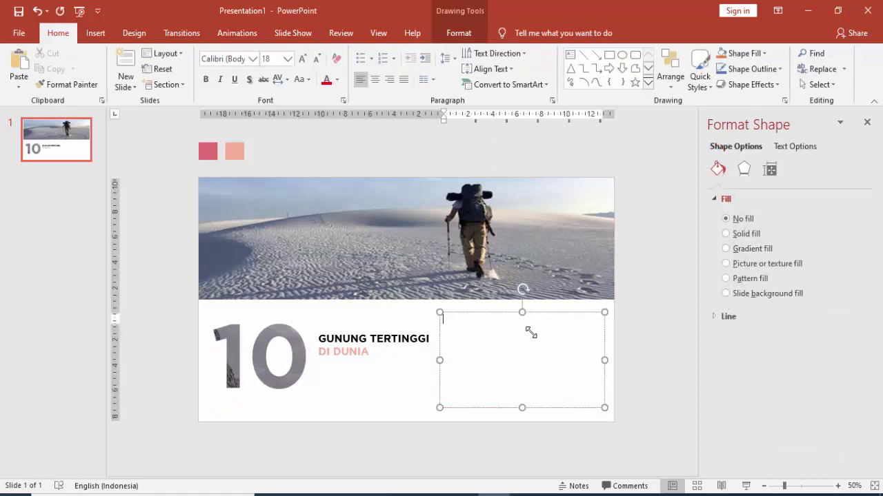
pyautogui.write('=rand(')
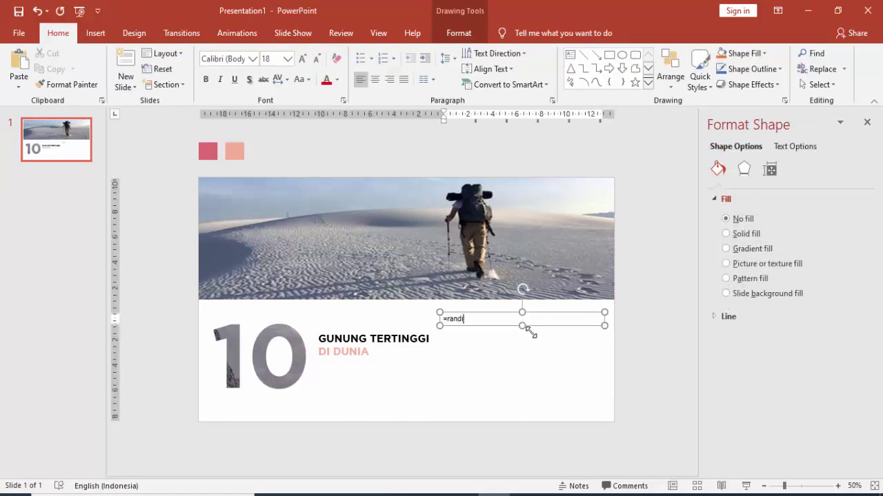
pyautogui.write(')')
pyautogui.press('Return')
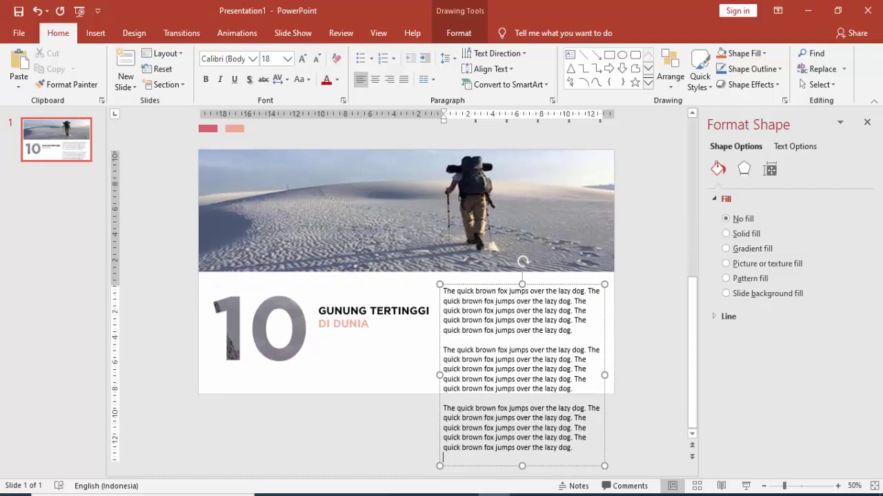
pyautogui.moveTo(585, 341); pyautogui.dragTo(599, 452)
pyautogui.press('Delete')
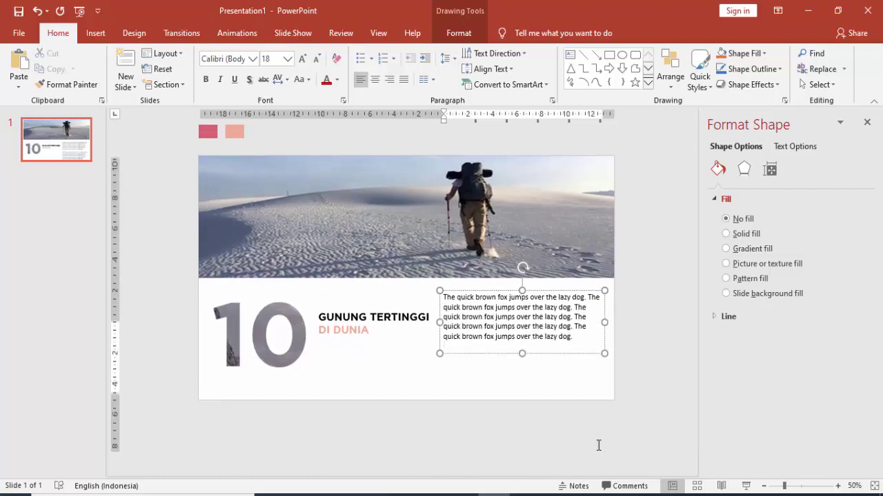
# - Set the body text to 14 pt, paste a second paragraph, and align body and heading boxes
pyautogui.click(605, 355)
pyautogui.click(286, 59)
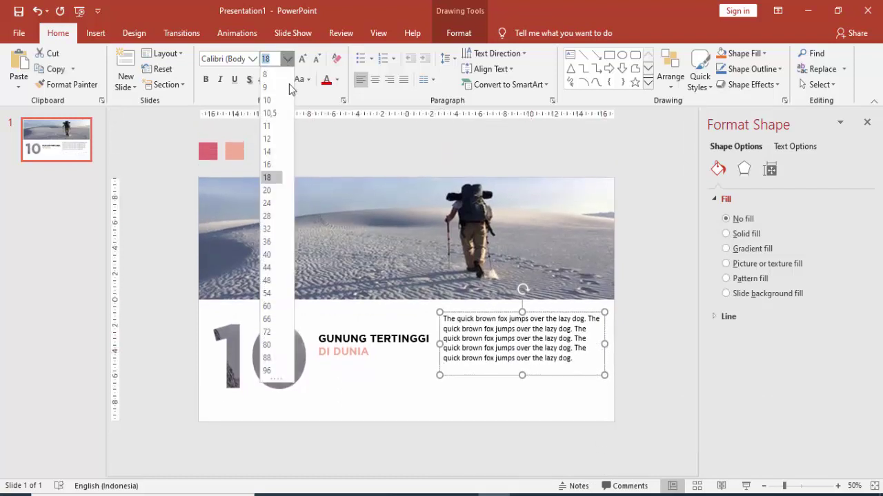
pyautogui.click(269, 154)
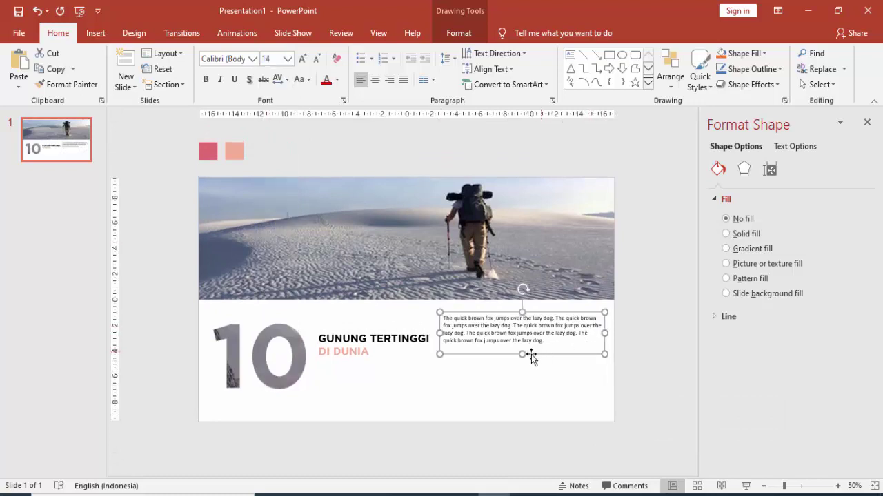
pyautogui.tripleClick(546, 341)
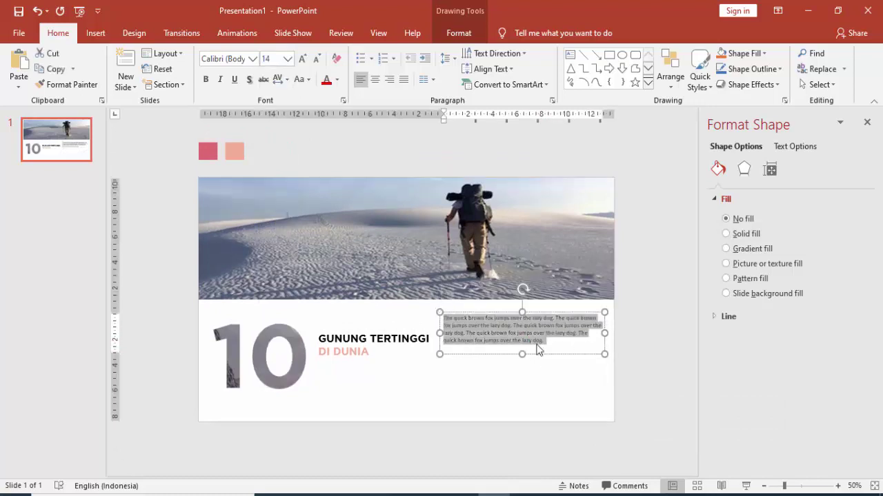
pyautogui.click(557, 345)
pyautogui.press('Return')
pyautogui.press('Return')
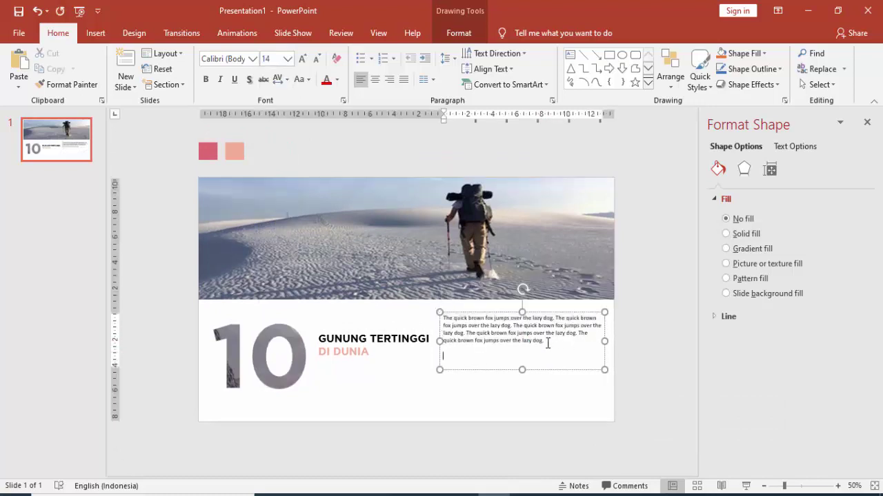
pyautogui.hotkey('ctrl', 'v')
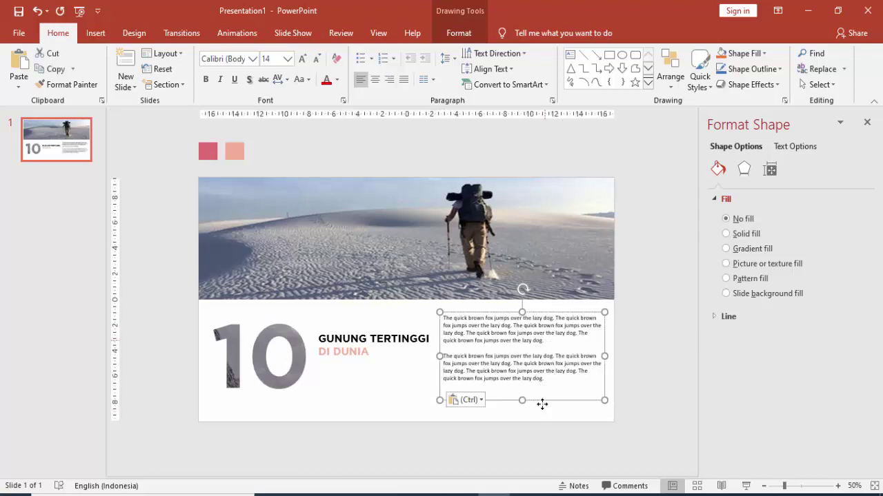
pyautogui.moveTo(541, 401); pyautogui.dragTo(541, 412)
pyautogui.moveTo(401, 329); pyautogui.dragTo(400, 325)
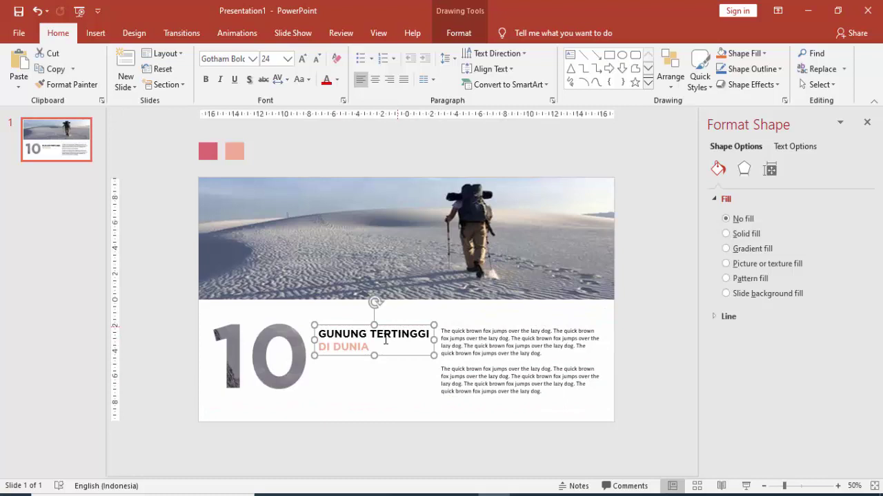
# - Move the large 10 text box slightly lower beneath the top photo
pyautogui.click(345, 384)
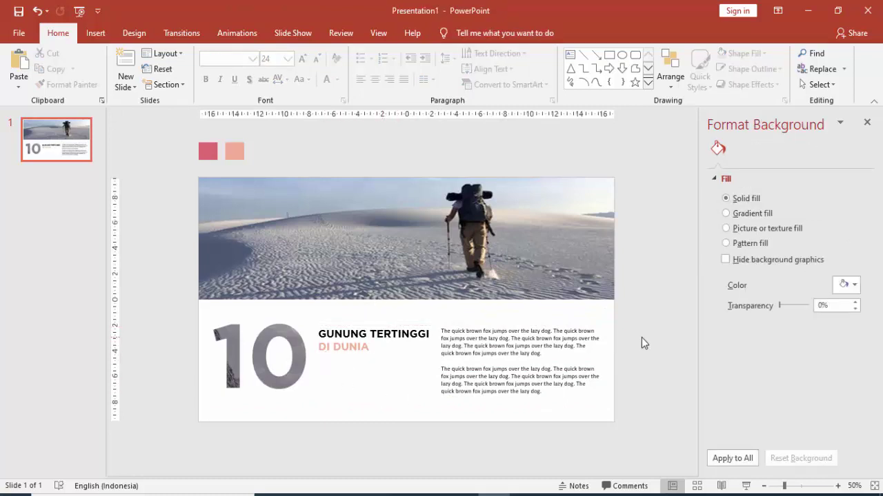
pyautogui.click(441, 250)
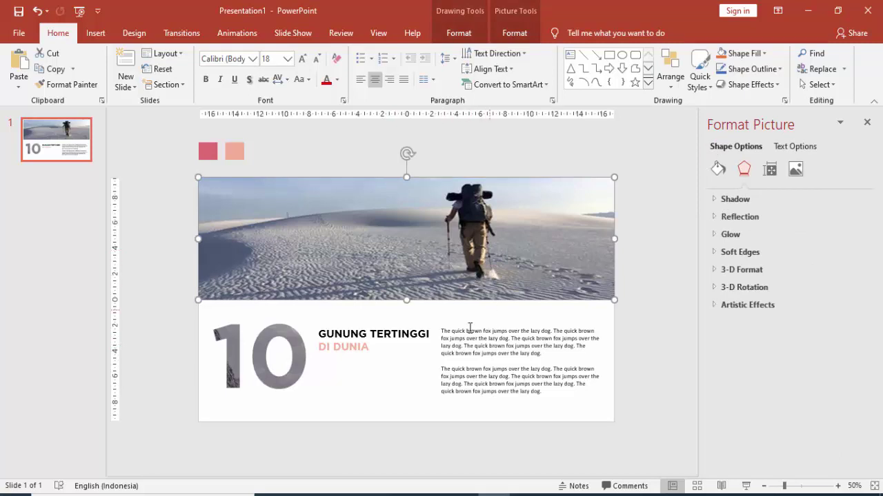
pyautogui.click(358, 346)
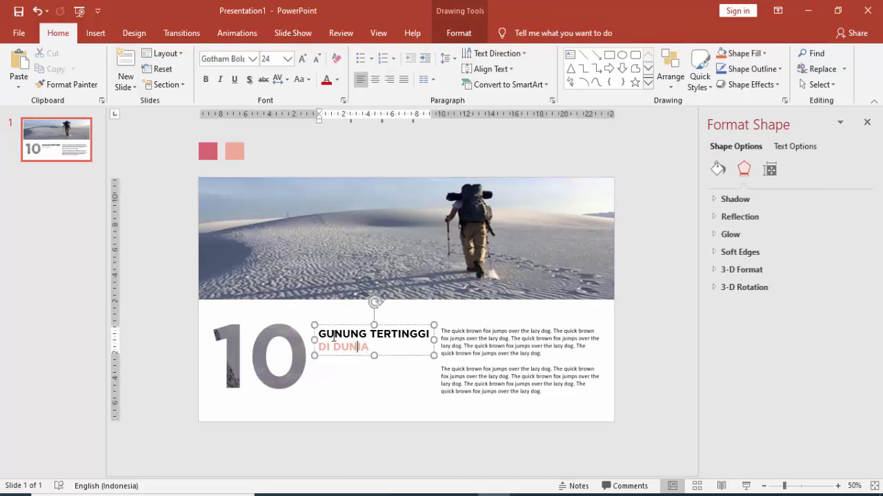
pyautogui.click(304, 332)
pyautogui.moveTo(314, 319); pyautogui.dragTo(315, 323)
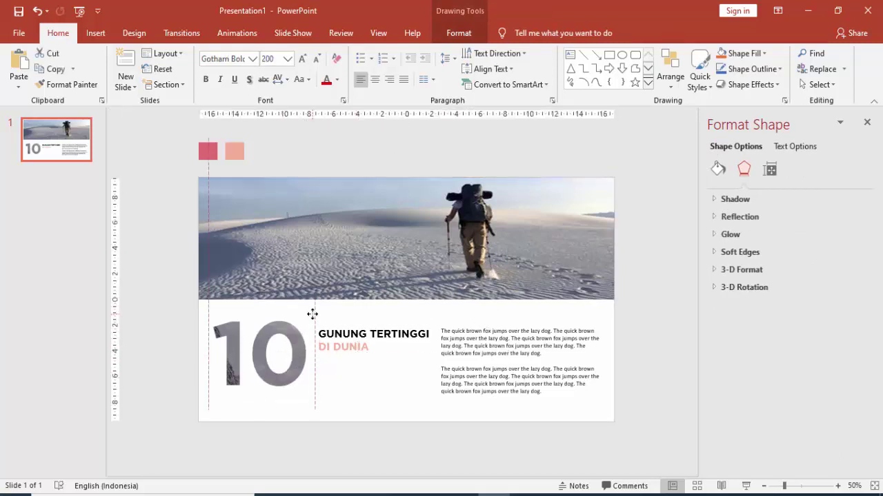
pyautogui.click(351, 334)
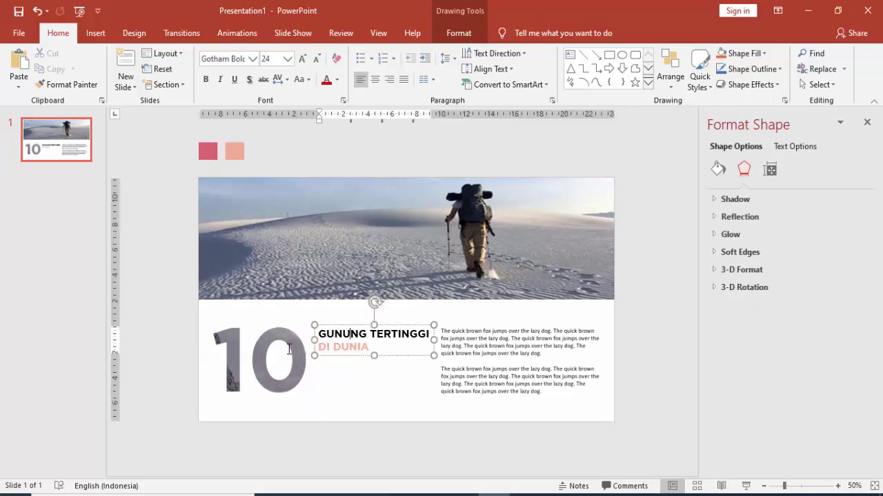
# - Check the body text box, then bring up the slide list's context menu
pyautogui.click(466, 360)
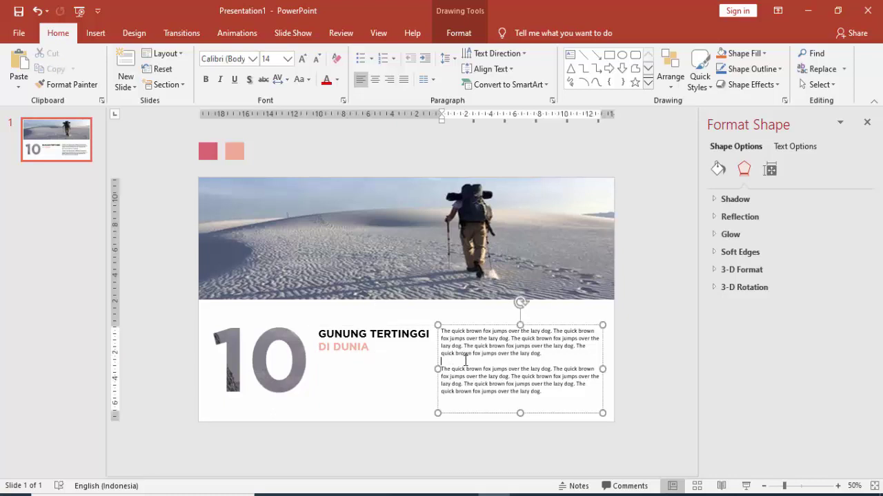
pyautogui.click(494, 328)
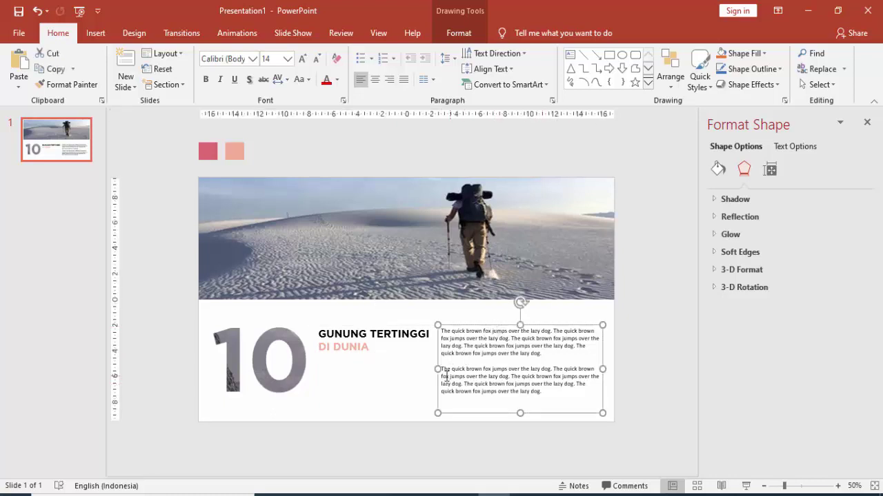
pyautogui.click(626, 337)
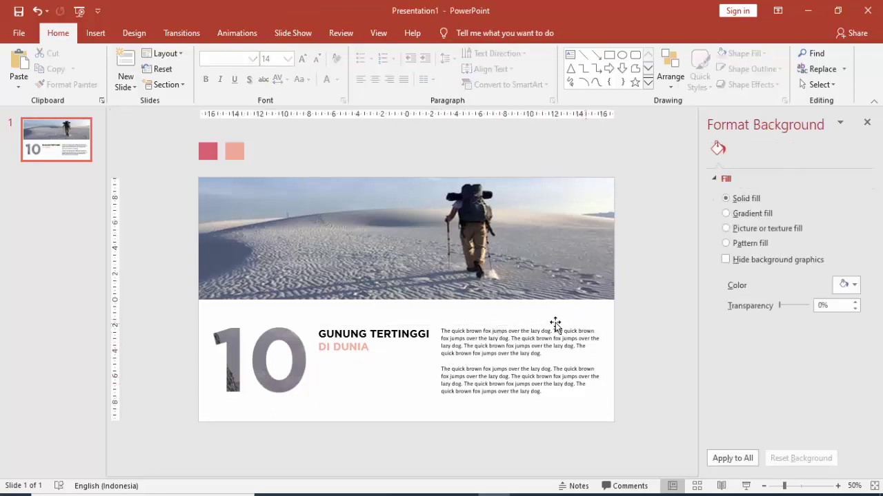
pyautogui.click(71, 175)
pyautogui.rightClick(70, 175)
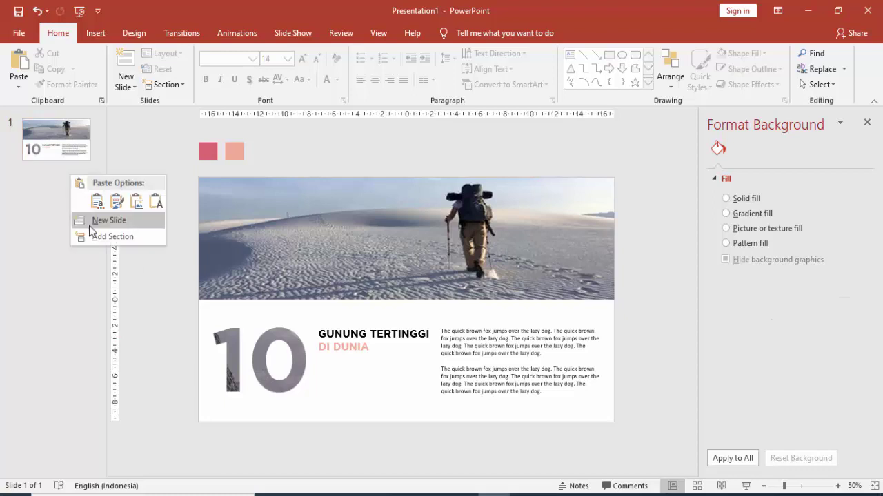
# - Add a new slide, delete its title and body placeholders, and open the Shapes gallery
pyautogui.click(109, 220)
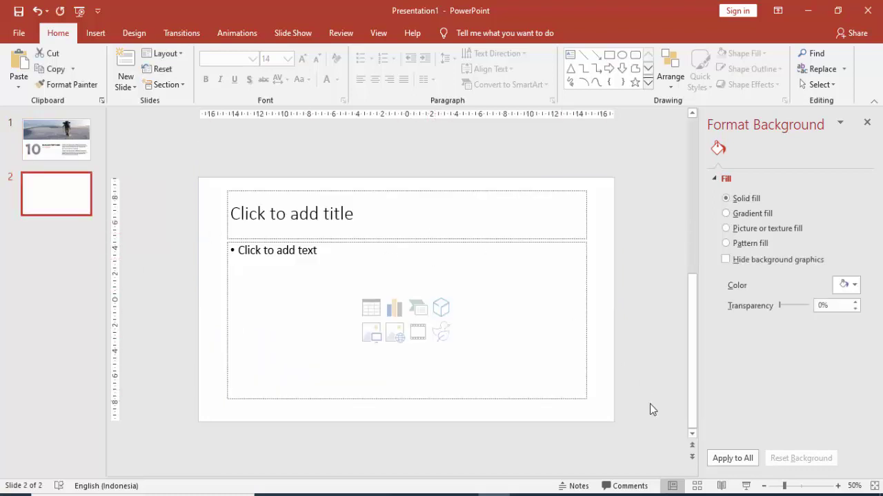
pyautogui.click(587, 322)
pyautogui.press('Delete')
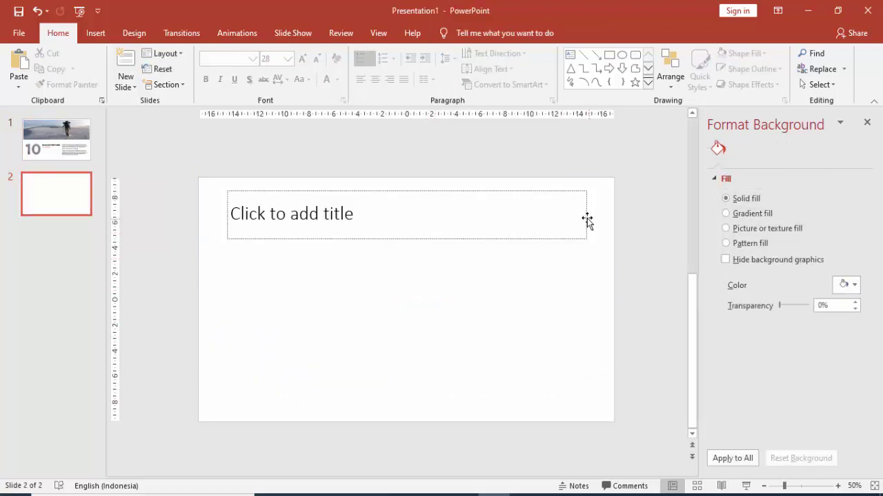
pyautogui.click(586, 220)
pyautogui.press('Delete')
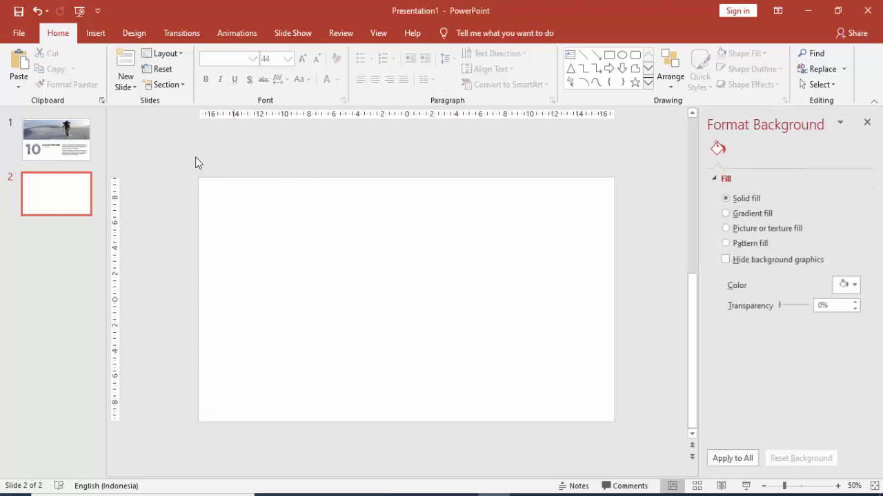
pyautogui.click(95, 33)
pyautogui.click(206, 78)
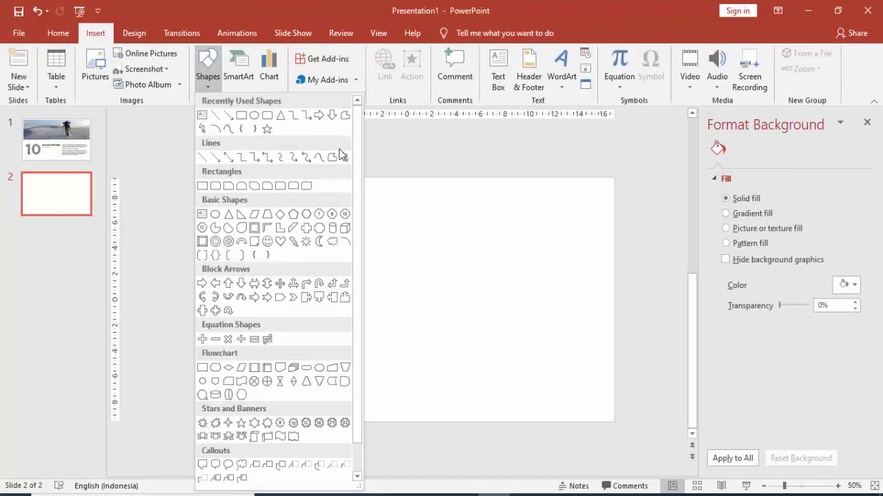
# - Draw a hexagon at the top-left with no outline and Ctrl-drag a diagonal copy
pyautogui.click(306, 213)
pyautogui.moveTo(248, 208); pyautogui.dragTo(327, 268)
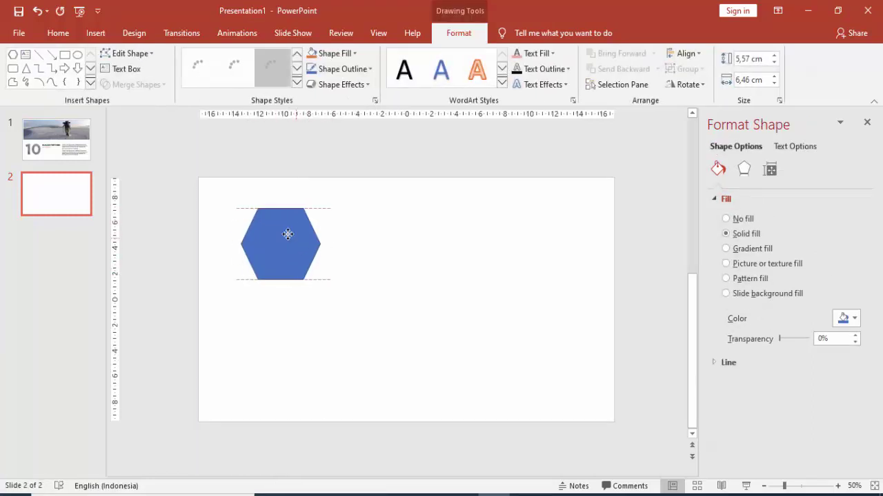
pyautogui.moveTo(288, 233); pyautogui.dragTo(254, 209)
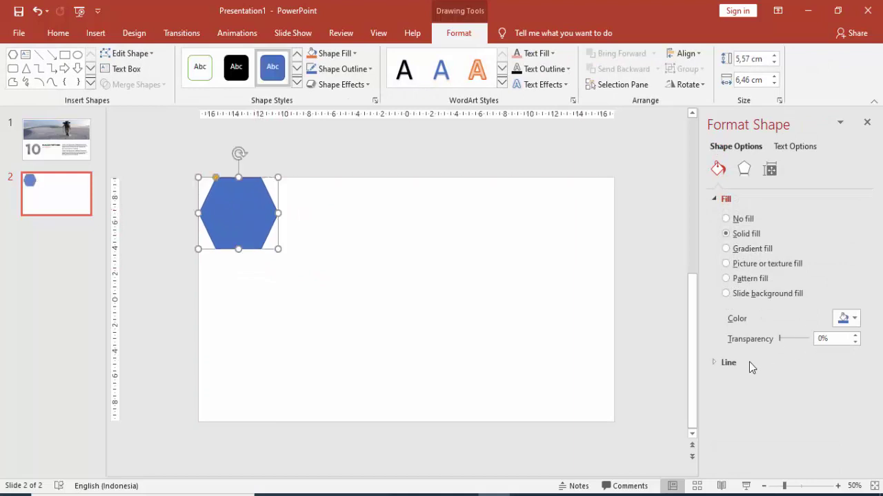
pyautogui.click(717, 363)
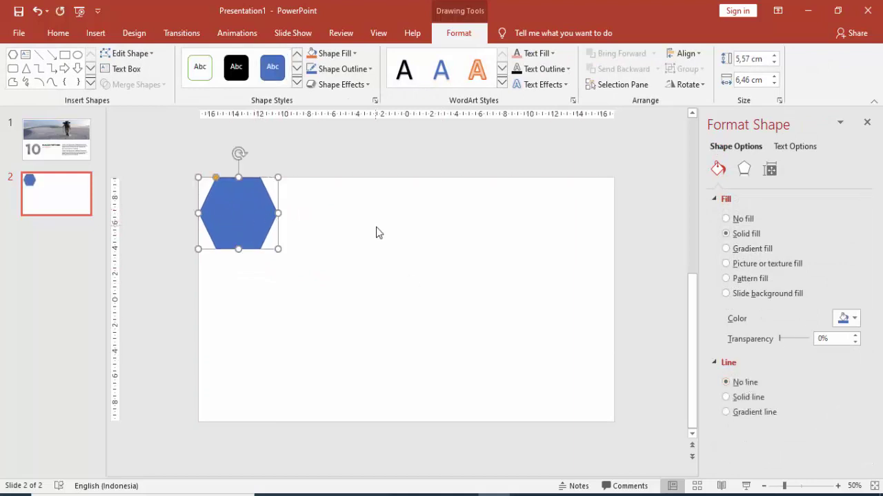
pyautogui.moveTo(276, 218); pyautogui.dragTo(314, 242)
# - Duplicate a third hexagon below the first and nudge the hexagons into alignment
pyautogui.hotkey('ctrl', 'd')
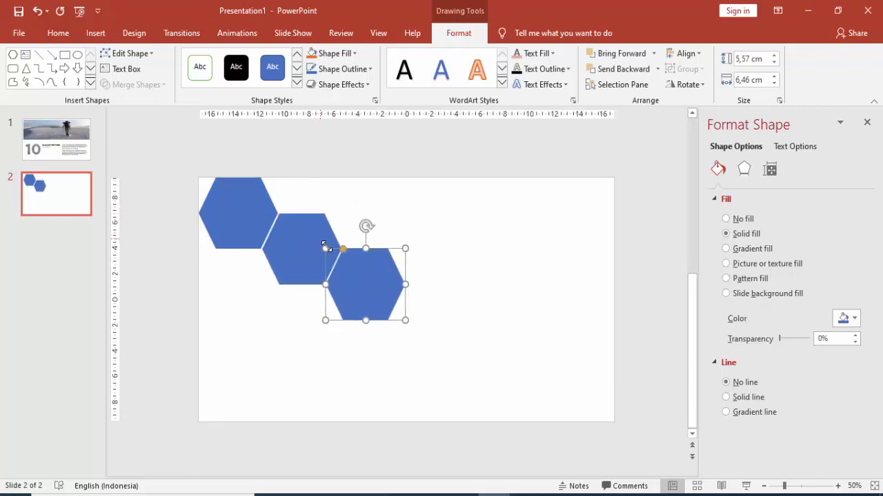
pyautogui.moveTo(355, 277); pyautogui.dragTo(232, 272)
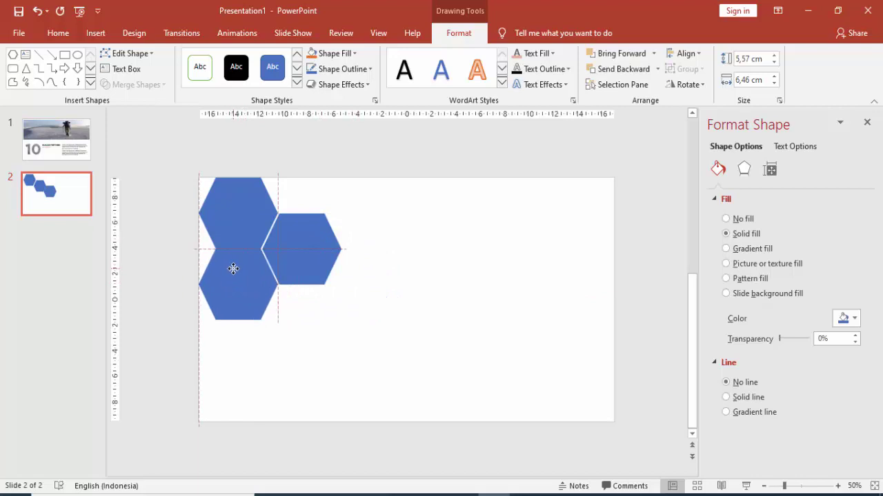
pyautogui.press('Down')
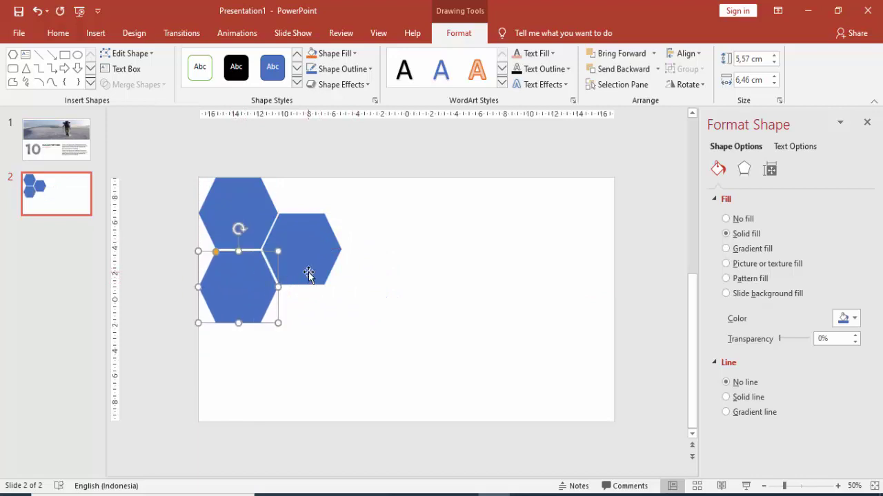
pyautogui.press('Right')
pyautogui.click(306, 266)
pyautogui.press('Right')
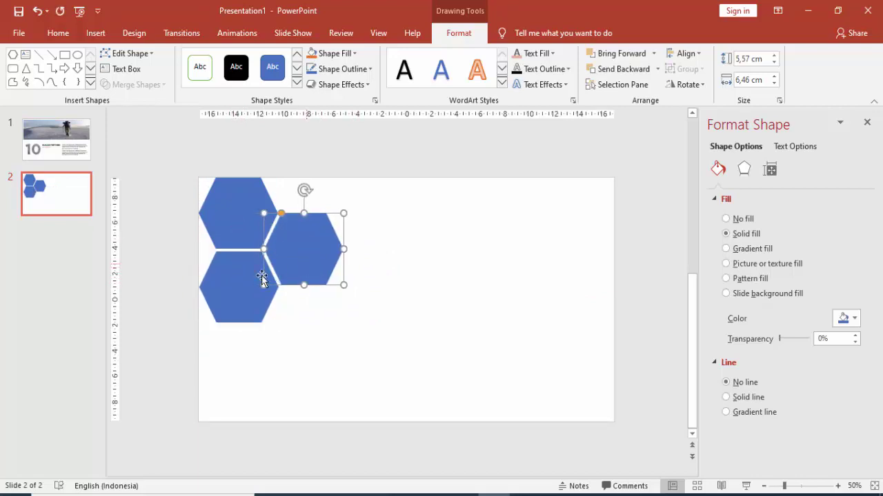
pyautogui.click(247, 283)
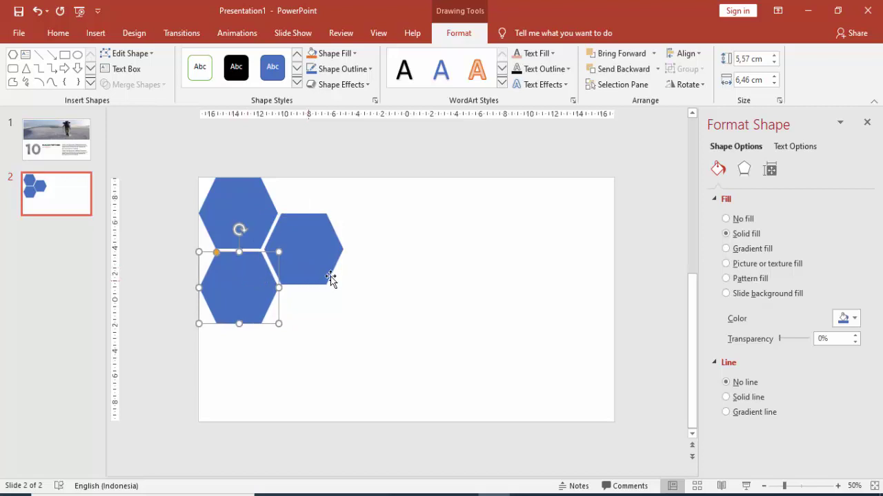
pyautogui.click(205, 295)
pyautogui.click(229, 291)
pyautogui.moveTo(229, 291); pyautogui.dragTo(247, 287)
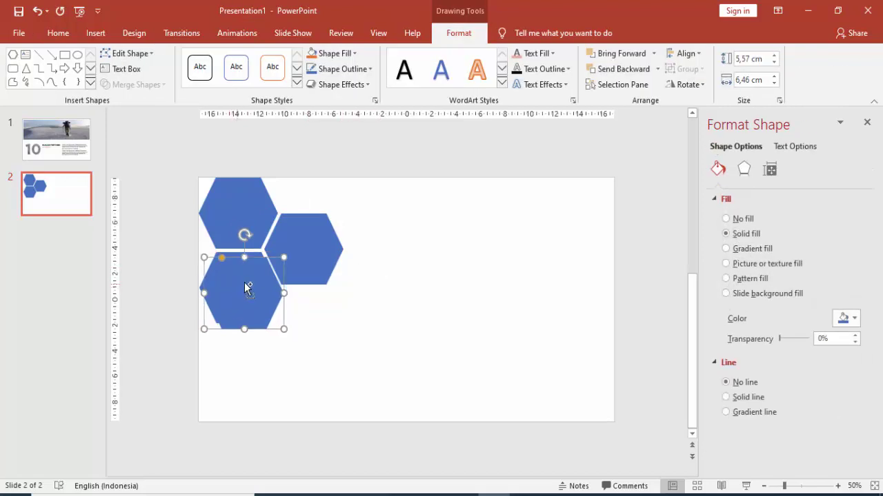
# - Ctrl-drag hexagon copies above the right column and into the lower gaps
pyautogui.moveTo(301, 290); pyautogui.dragTo(312, 172)
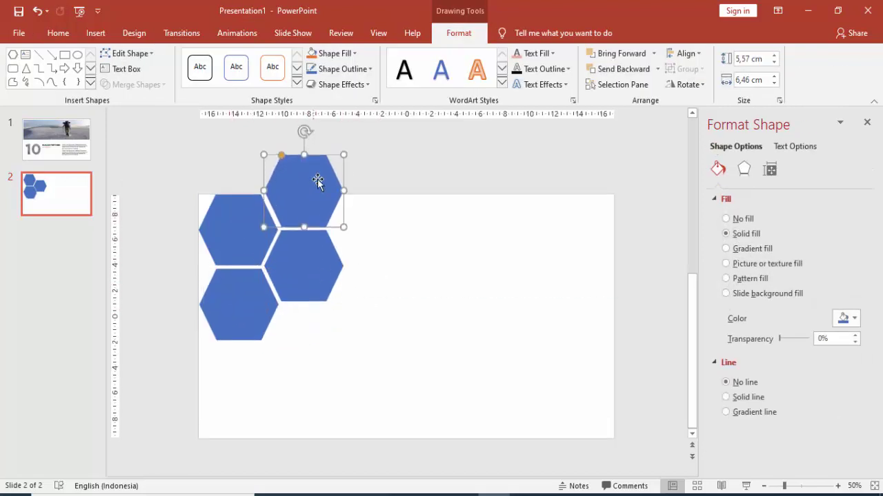
pyautogui.click(407, 219)
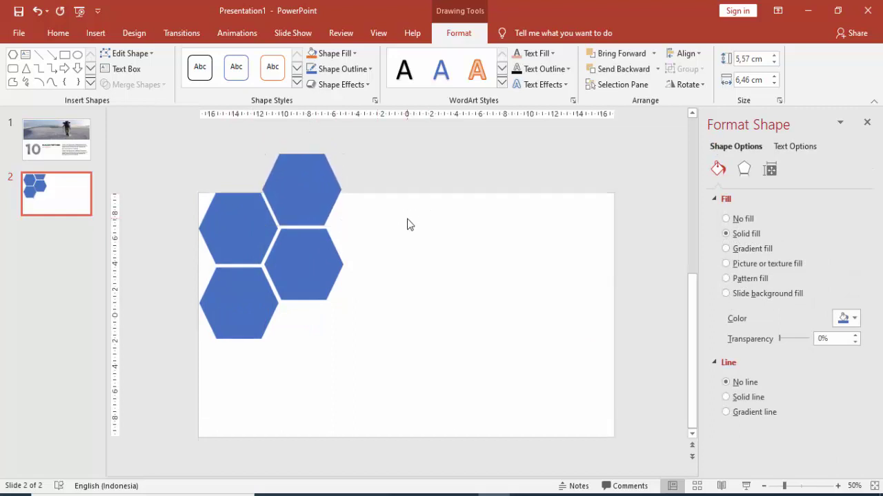
pyautogui.click(256, 301)
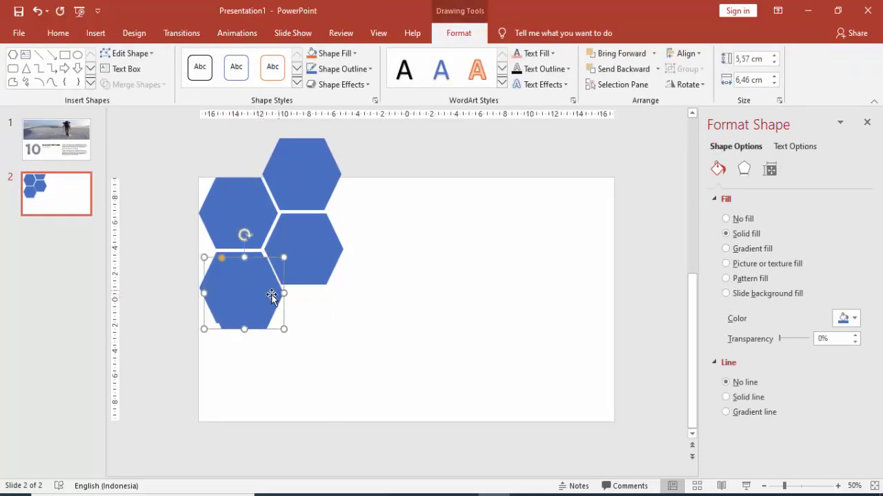
pyautogui.moveTo(255, 301)
pyautogui.mouseDown()
pyautogui.moveTo(326, 329)
pyautogui.moveTo(232, 351)
pyautogui.mouseUp()
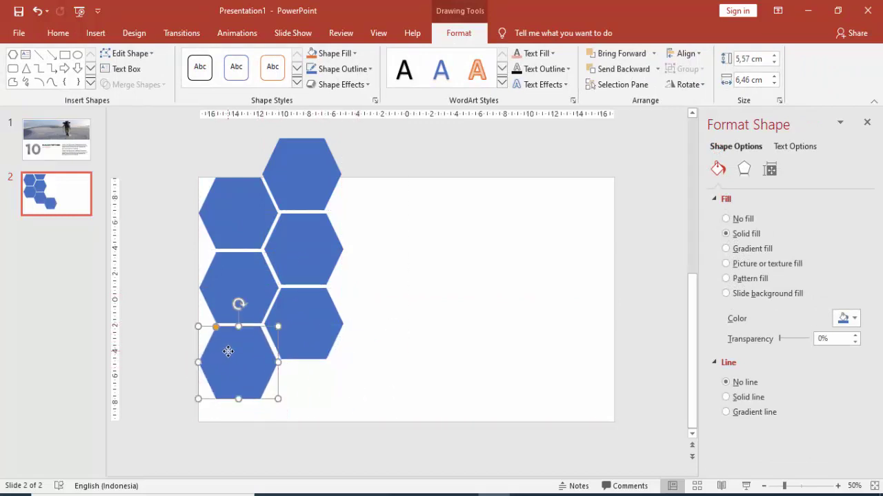
pyautogui.click(382, 333)
pyautogui.click(292, 347)
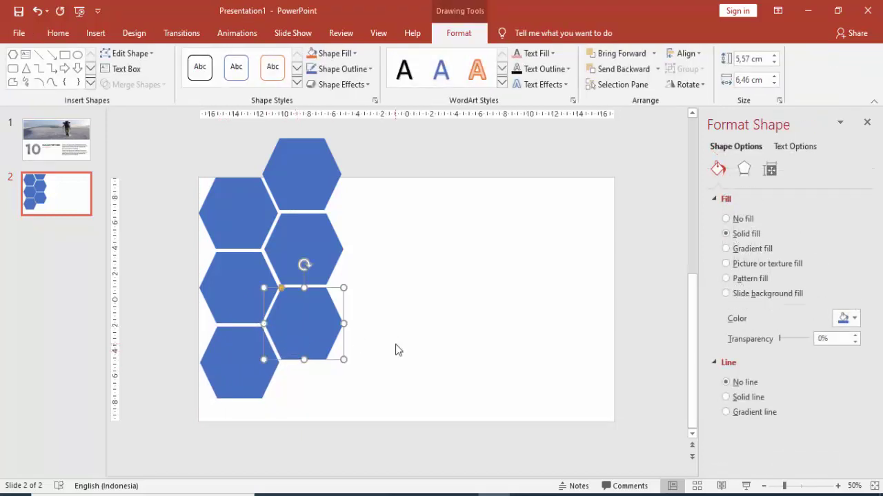
pyautogui.moveTo(327, 345); pyautogui.dragTo(315, 394)
pyautogui.click(400, 366)
pyautogui.click(313, 386)
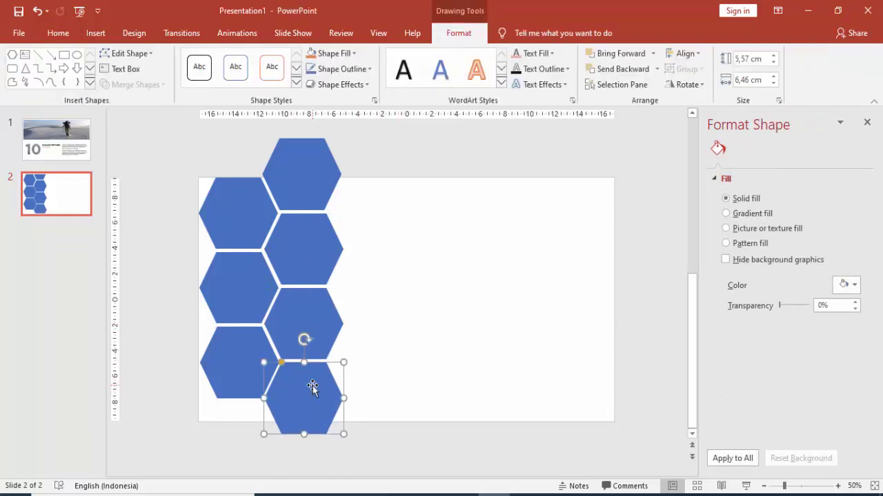
pyautogui.click(421, 351)
pyautogui.click(292, 399)
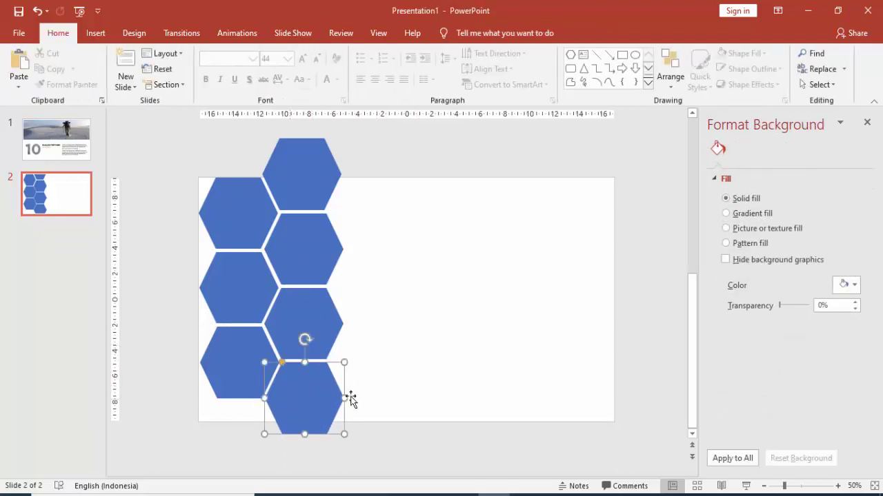
# - Copy a hexagon to the bottom of the left column and start selecting all hexagons
pyautogui.moveTo(321, 407); pyautogui.dragTo(238, 429)
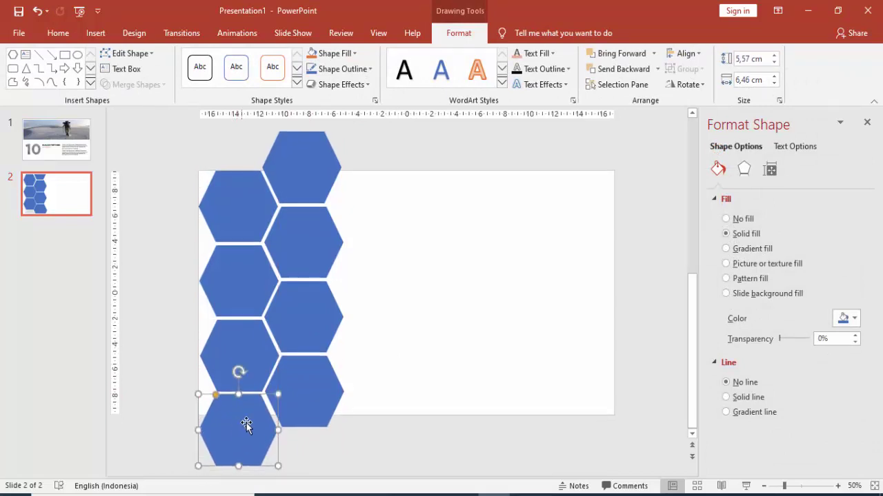
pyautogui.click(412, 373)
pyautogui.click(226, 430)
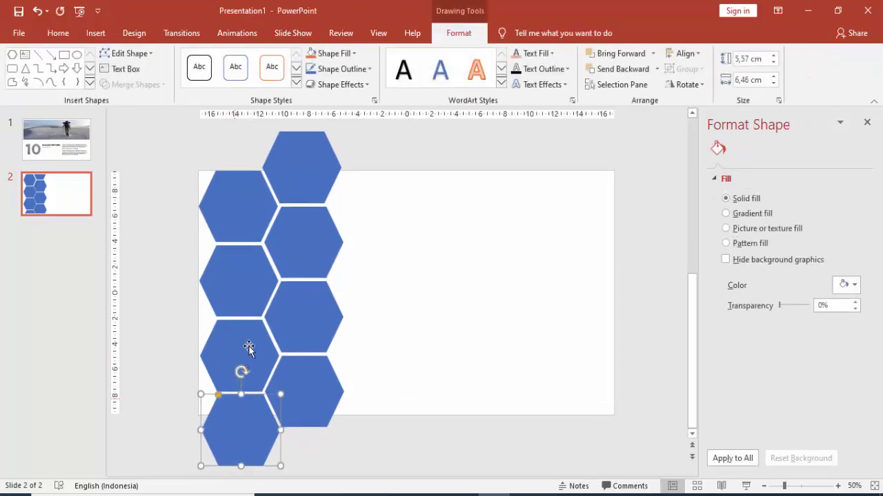
pyautogui.keyDown('shift'); pyautogui.click(248, 342); pyautogui.keyUp('shift')
pyautogui.keyDown('shift'); pyautogui.click(247, 303); pyautogui.keyUp('shift')
pyautogui.keyDown('shift'); pyautogui.click(238, 220); pyautogui.keyUp('shift')
pyautogui.keyDown('shift'); pyautogui.click(282, 188); pyautogui.keyUp('shift')
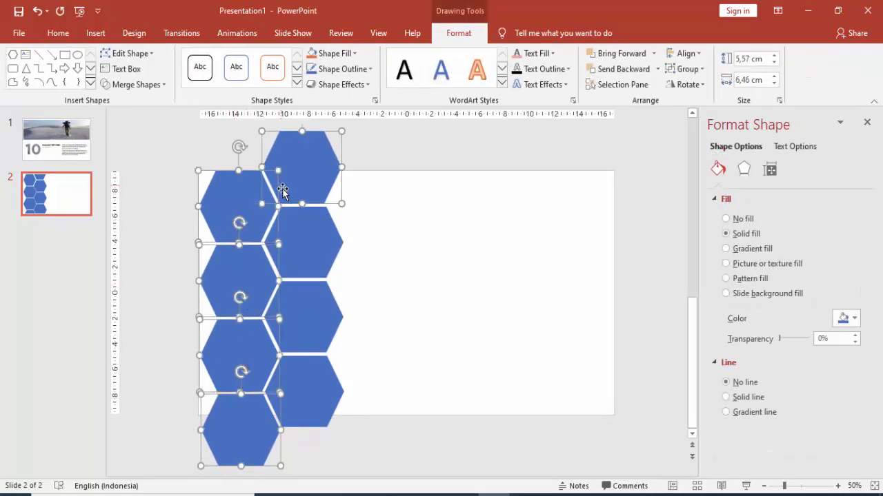
# - Finish selecting the hexagons and move the whole honeycomb up slightly
pyautogui.keyDown('shift'); pyautogui.click(313, 269); pyautogui.keyUp('shift')
pyautogui.keyDown('shift'); pyautogui.click(305, 349); pyautogui.keyUp('shift')
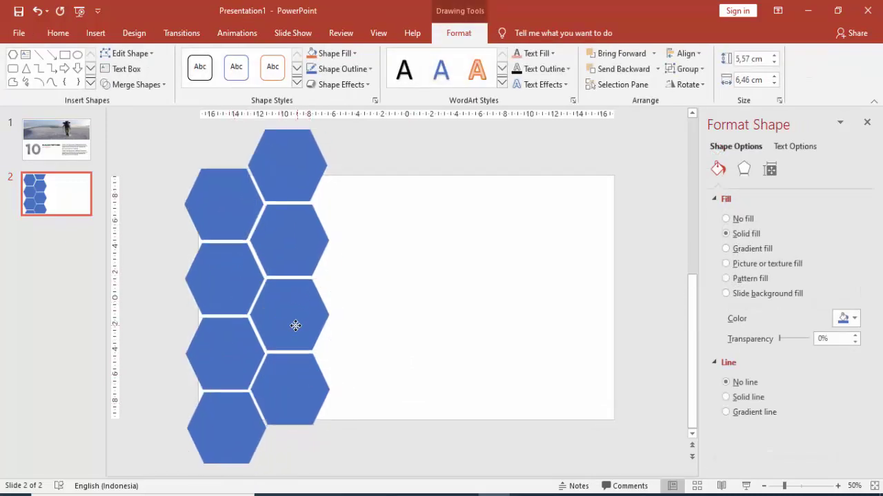
pyautogui.moveTo(294, 326); pyautogui.dragTo(294, 320)
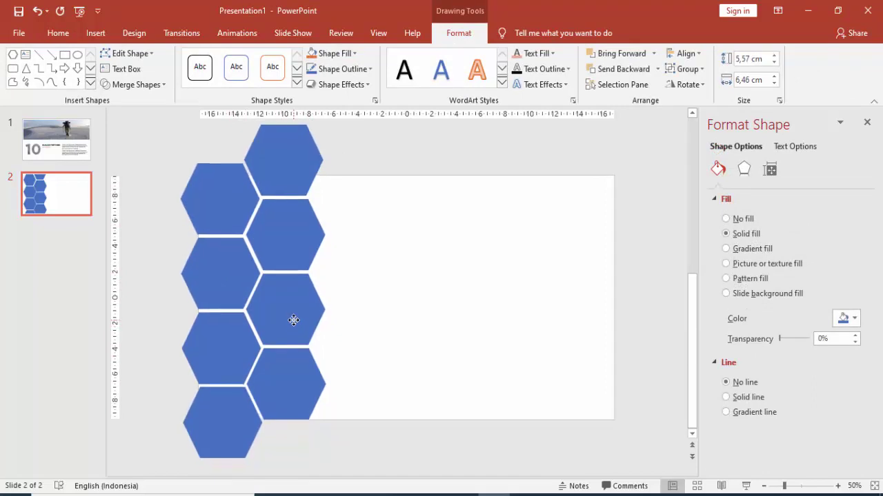
pyautogui.click(380, 322)
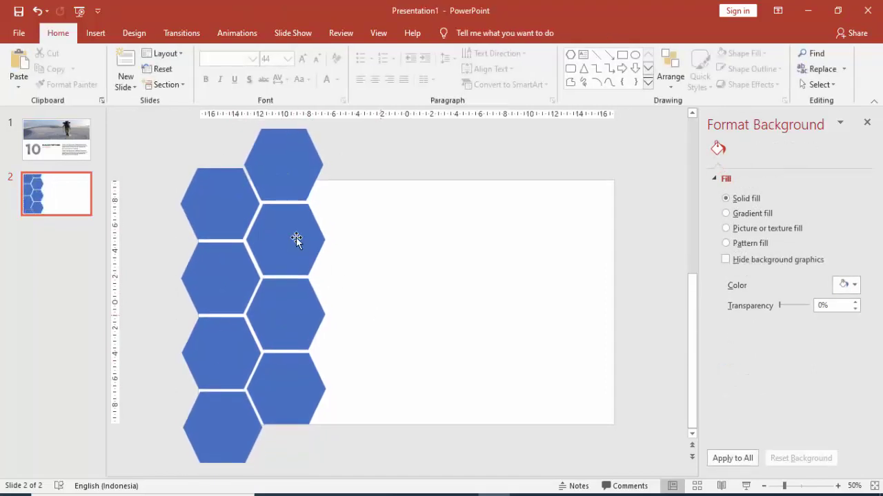
# - Build a third column of three hexagon copies beside the second column
pyautogui.click(296, 237)
pyautogui.press('Right')
pyautogui.press('Right')
pyautogui.press('Down')
pyautogui.press('Down')
pyautogui.moveTo(314, 260); pyautogui.dragTo(362, 287)
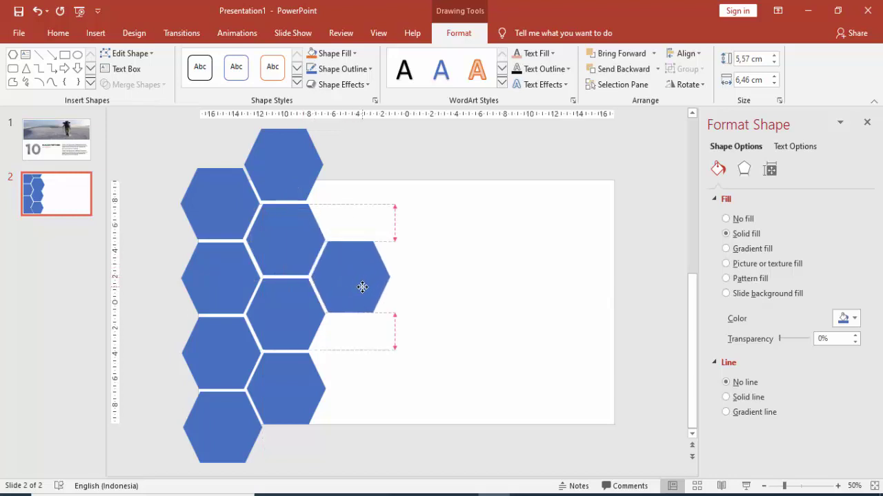
pyautogui.hotkey('ctrl', 'd')
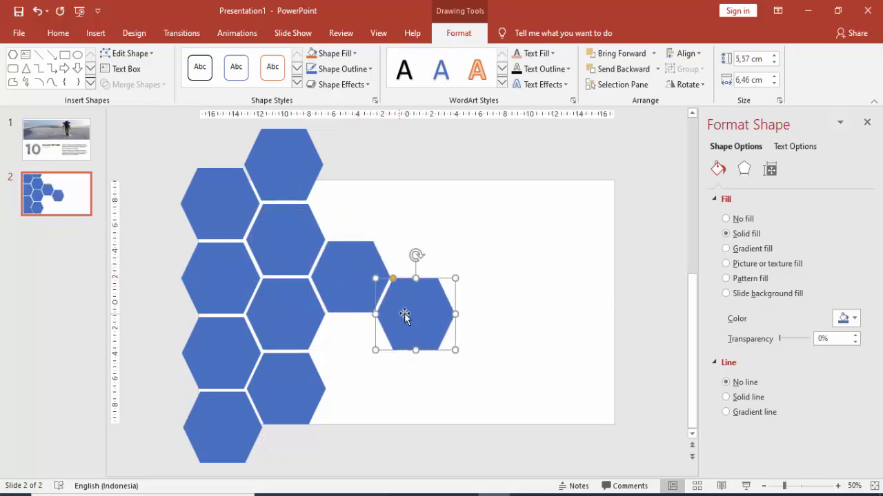
pyautogui.moveTo(405, 315); pyautogui.dragTo(339, 350)
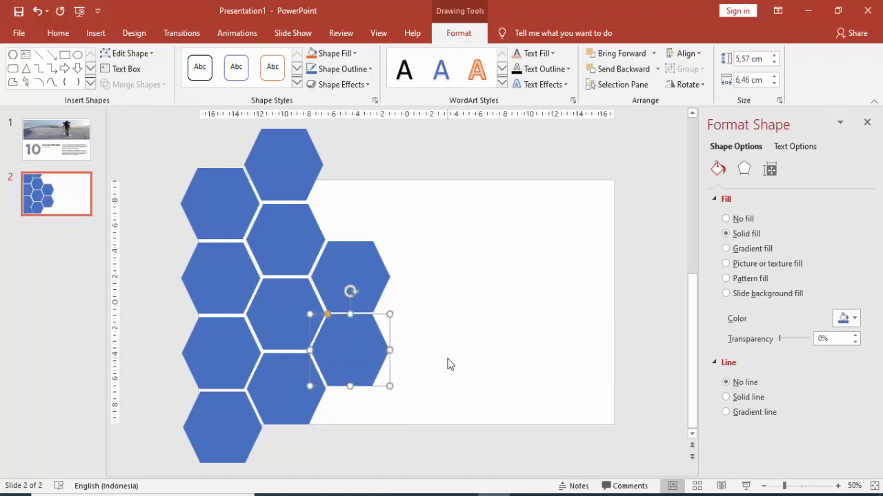
pyautogui.click(436, 322)
pyautogui.click(361, 355)
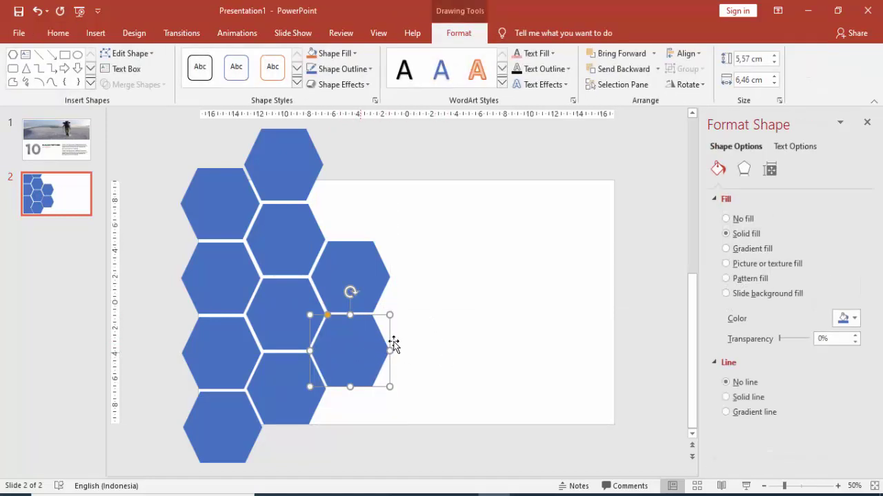
pyautogui.moveTo(364, 357)
pyautogui.mouseDown()
pyautogui.moveTo(426, 238)
pyautogui.moveTo(427, 245)
pyautogui.moveTo(361, 202)
pyautogui.moveTo(371, 213)
pyautogui.mouseUp()
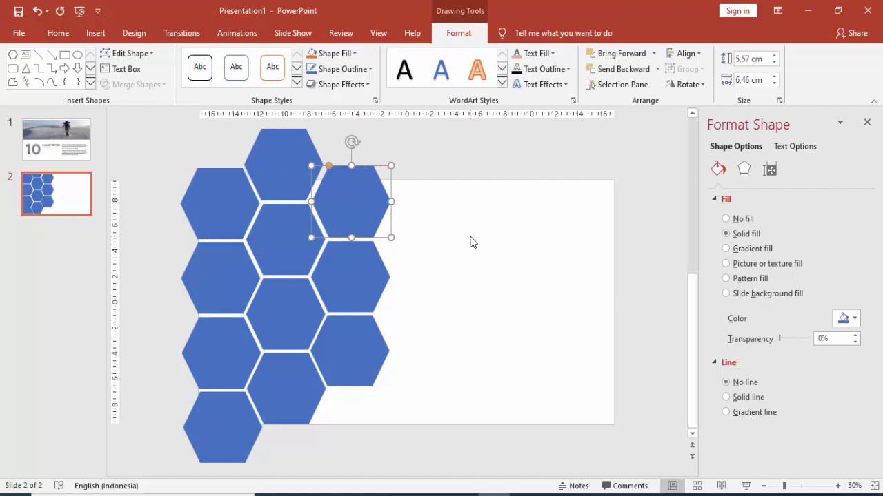
pyautogui.click(469, 241)
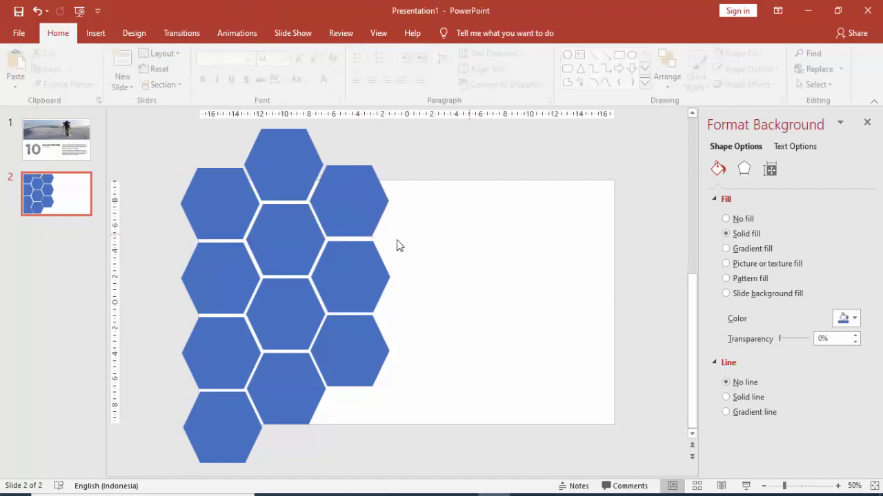
pyautogui.click(366, 205)
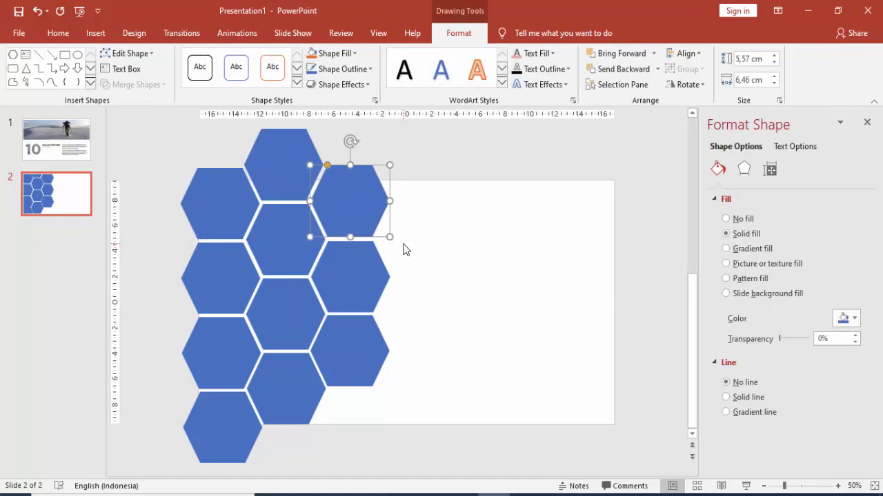
pyautogui.click(410, 241)
pyautogui.click(343, 223)
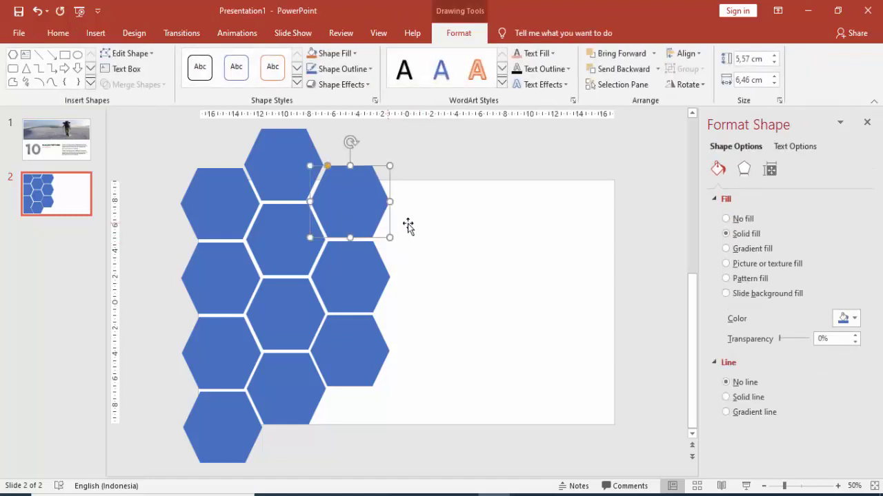
# - Add two hexagon copies starting a fourth column at the top right
pyautogui.moveTo(375, 232); pyautogui.dragTo(438, 248)
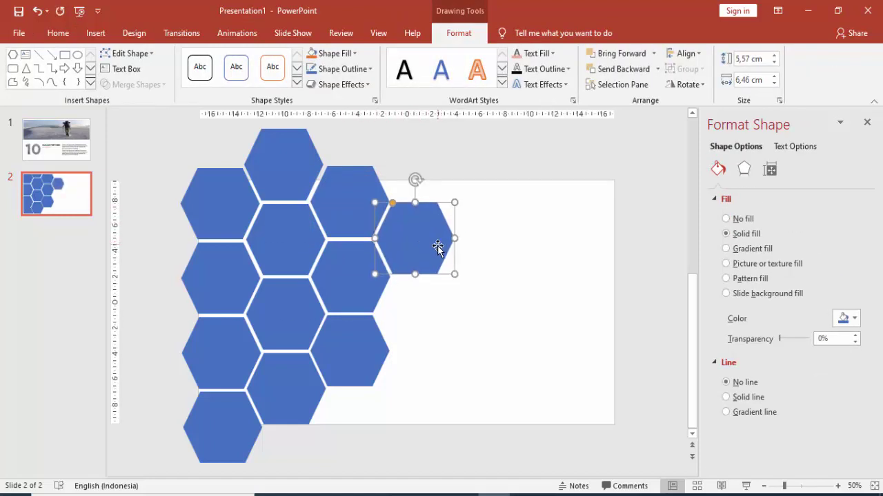
pyautogui.click(508, 232)
pyautogui.click(421, 242)
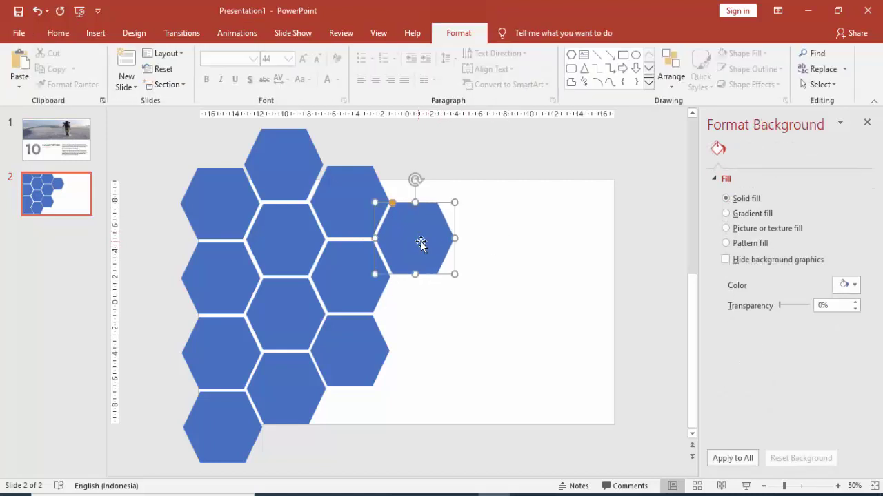
pyautogui.moveTo(424, 243); pyautogui.dragTo(417, 165)
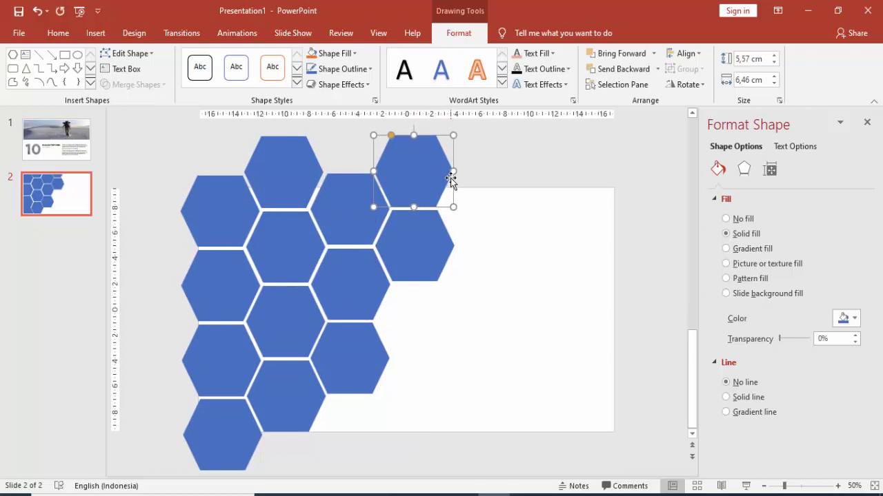
# - Select all thirteen hexagons and group them into one shape
pyautogui.click(479, 187)
pyautogui.click(237, 217)
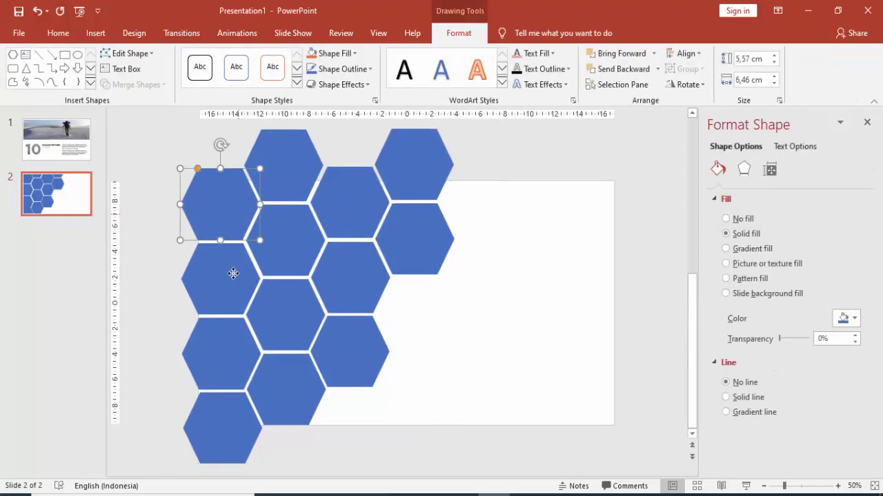
pyautogui.keyDown('shift'); pyautogui.click(232, 275); pyautogui.keyUp('shift')
pyautogui.keyDown('shift'); pyautogui.click(219, 356); pyautogui.keyUp('shift')
pyautogui.keyDown('shift'); pyautogui.click(238, 417); pyautogui.keyUp('shift')
pyautogui.keyDown('shift'); pyautogui.click(298, 409); pyautogui.keyUp('shift')
pyautogui.keyDown('shift'); pyautogui.click(297, 304); pyautogui.keyUp('shift')
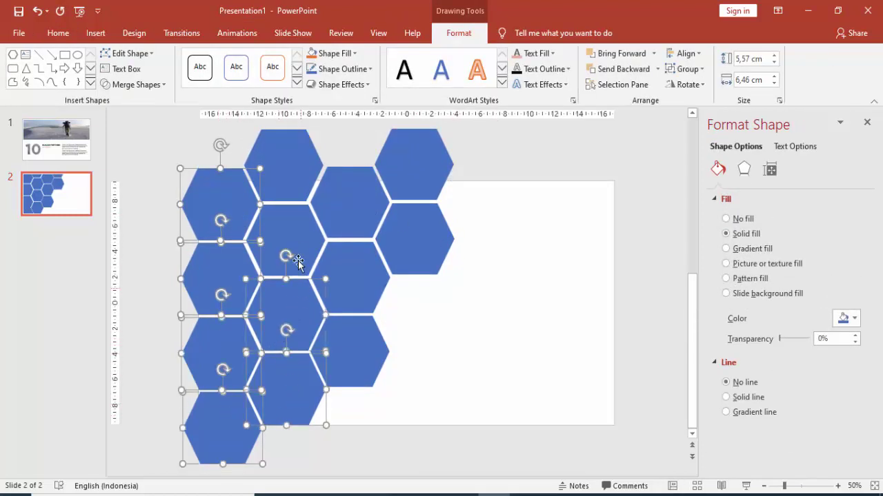
pyautogui.keyDown('shift'); pyautogui.click(298, 245); pyautogui.keyUp('shift')
pyautogui.keyDown('shift'); pyautogui.click(290, 165); pyautogui.keyUp('shift')
pyautogui.keyDown('shift'); pyautogui.click(369, 190); pyautogui.keyUp('shift')
pyautogui.keyDown('shift'); pyautogui.click(398, 178); pyautogui.keyUp('shift')
pyautogui.keyDown('shift'); pyautogui.click(407, 228); pyautogui.keyUp('shift')
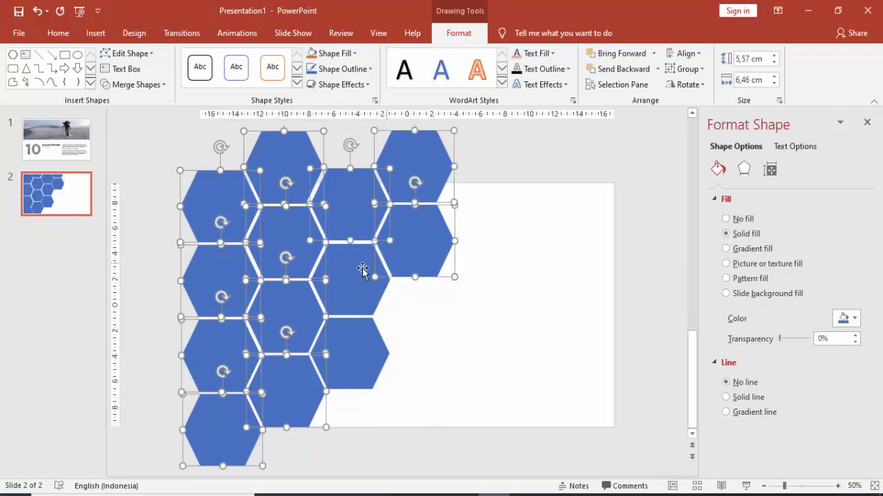
pyautogui.keyDown('shift'); pyautogui.click(350, 270); pyautogui.keyUp('shift')
pyautogui.keyDown('shift'); pyautogui.click(340, 337); pyautogui.keyUp('shift')
pyautogui.rightClick(340, 338)
pyautogui.moveTo(373, 192)
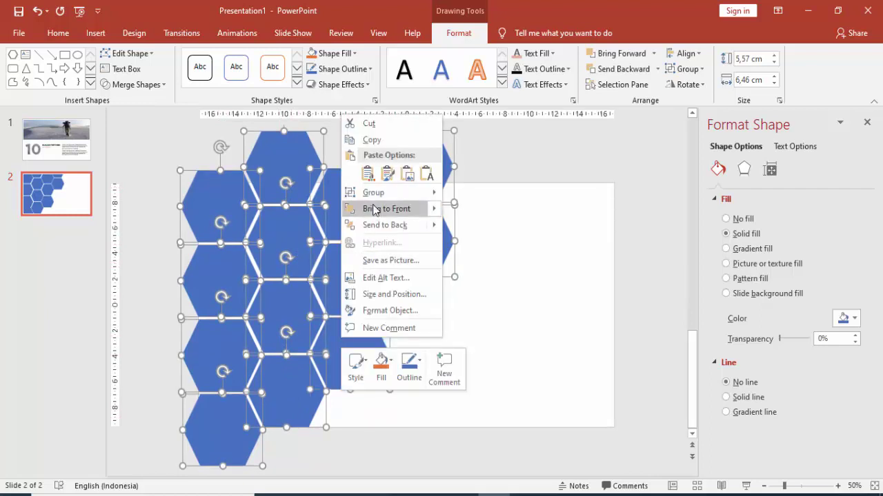
pyautogui.click(474, 194)
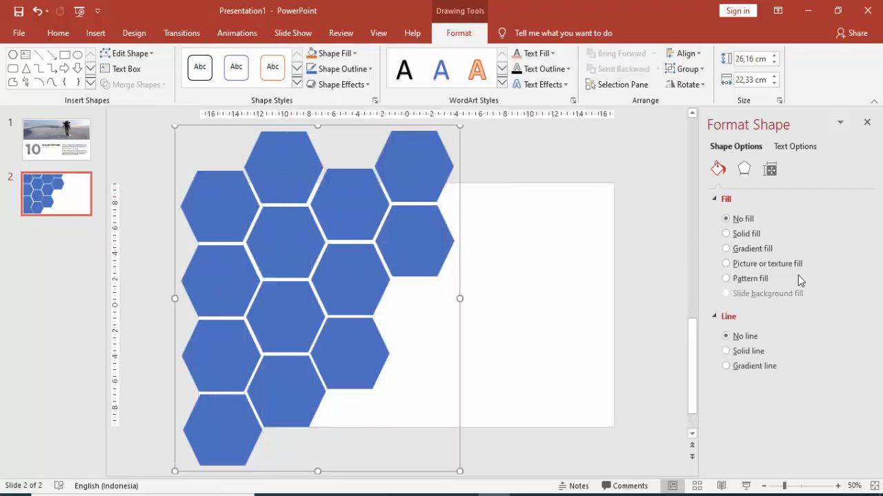
# - Fill the hexagon group with the hiker photo pexels-photo-2450296
pyautogui.click(761, 268)
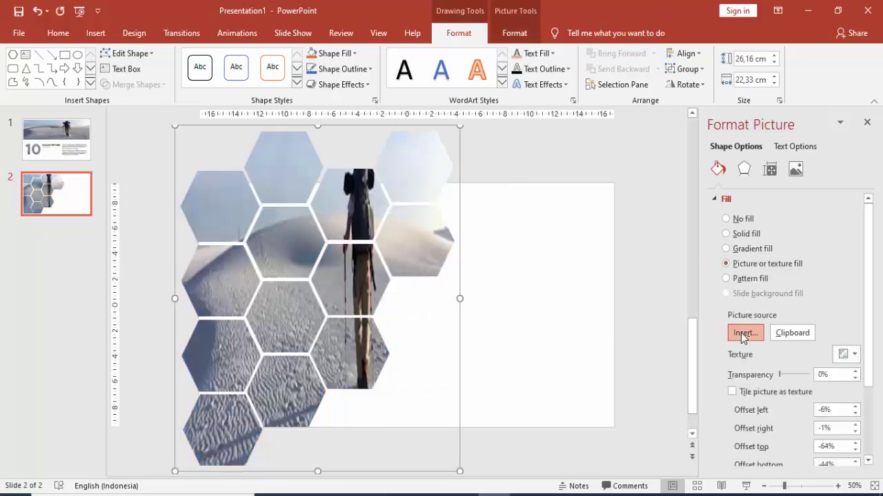
pyautogui.click(744, 333)
pyautogui.click(335, 184)
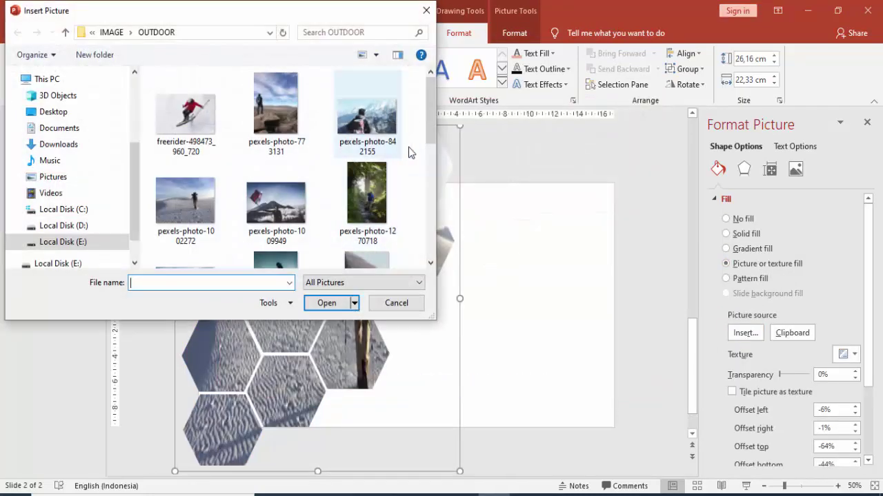
pyautogui.moveTo(430, 104); pyautogui.dragTo(434, 170)
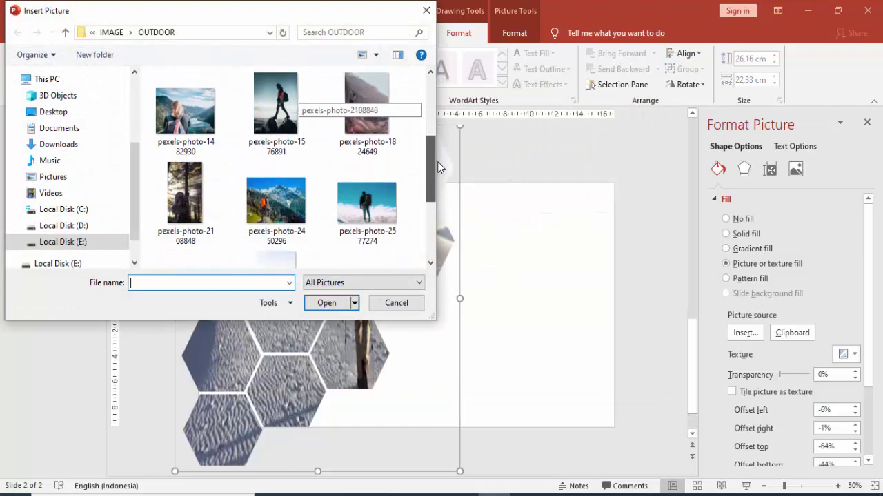
pyautogui.click(184, 110)
pyautogui.click(277, 202)
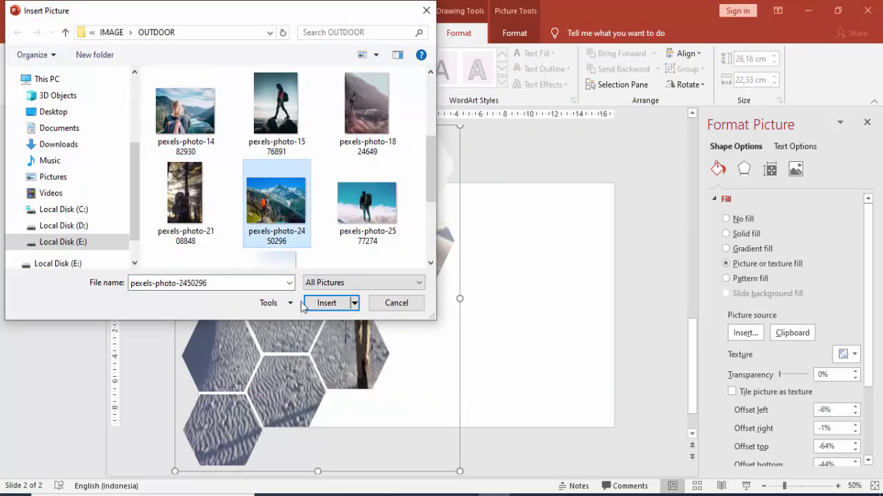
pyautogui.click(326, 303)
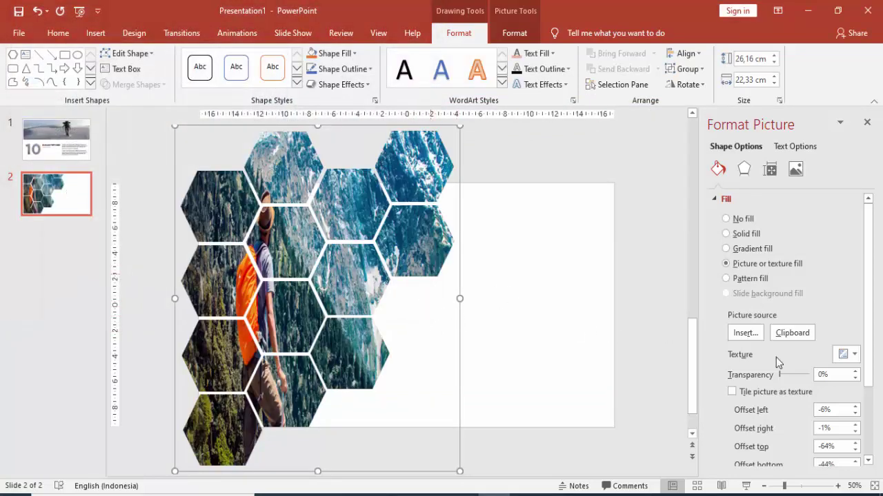
# - Adjust the picture offset so the hiker shows in the left hexagons, then preview the slide show
pyautogui.scroll(-3, 867, 421)
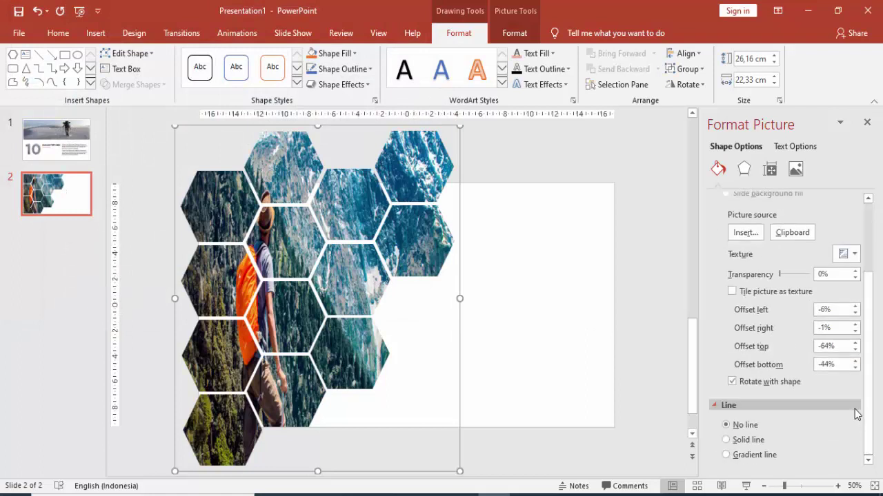
pyautogui.moveTo(855, 313); pyautogui.dragTo(862, 341)
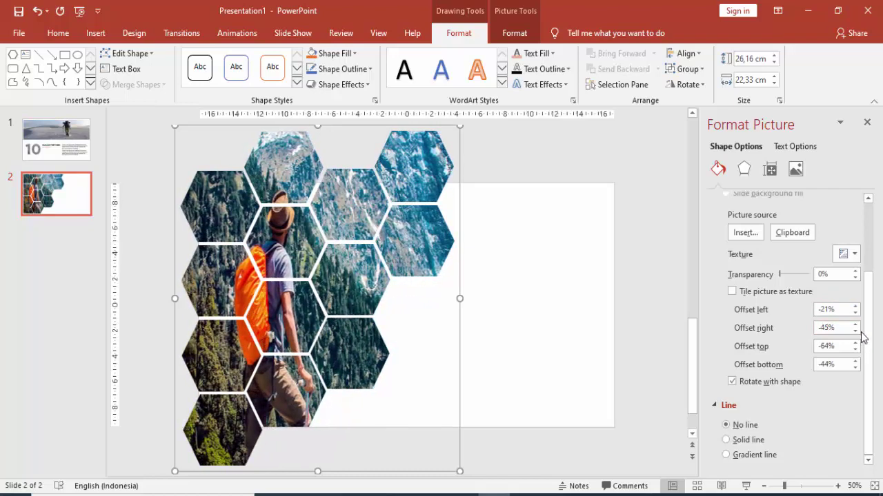
pyautogui.click(855, 331)
pyautogui.click(855, 331)
pyautogui.click(855, 312)
pyautogui.click(856, 312)
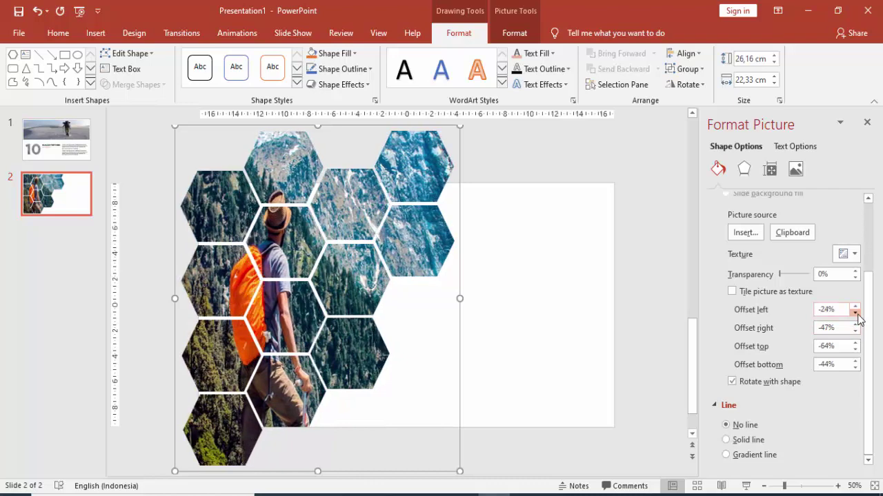
pyautogui.moveTo(855, 312); pyautogui.dragTo(855, 312)
pyautogui.click(672, 408)
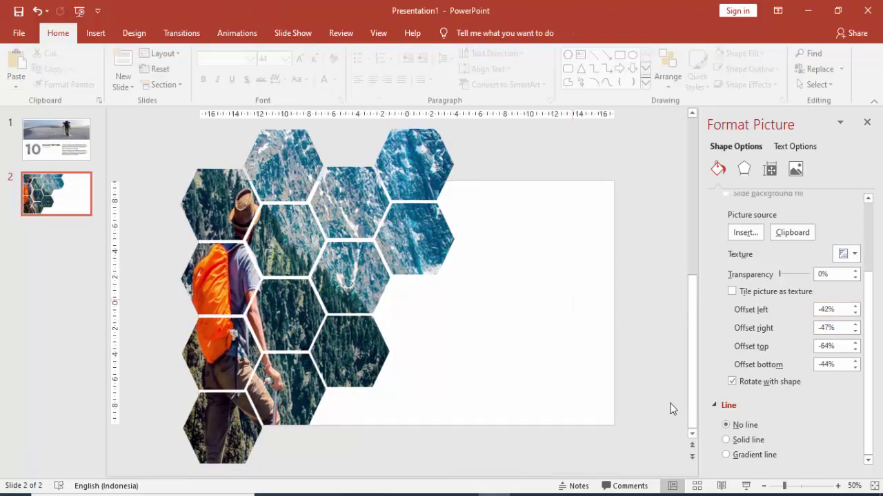
pyautogui.click(746, 486)
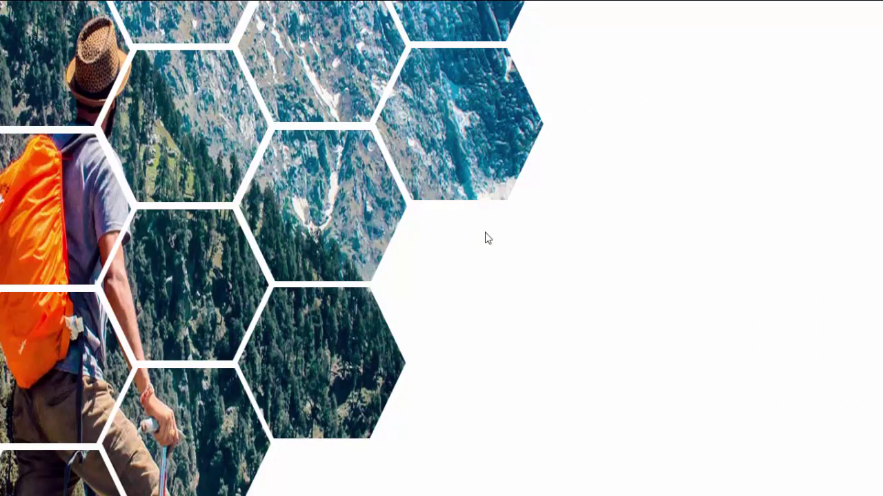
pyautogui.press('Escape')
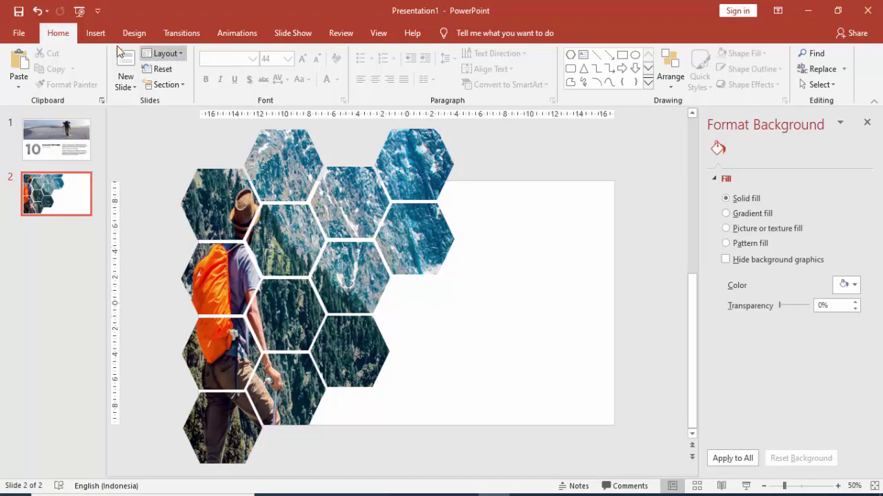
# - Paste the GUNUNG TERTINGGI title from slide 1 onto slide 2, right of the hexagons
pyautogui.click(86, 150)
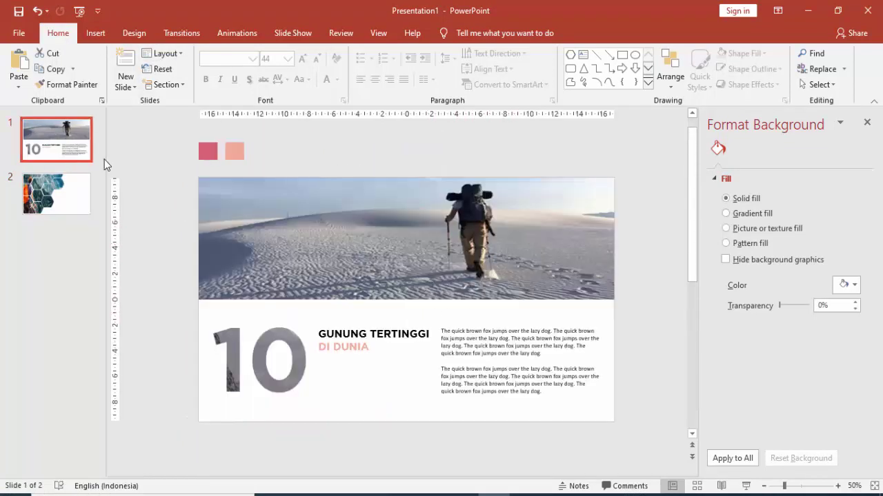
pyautogui.click(351, 328)
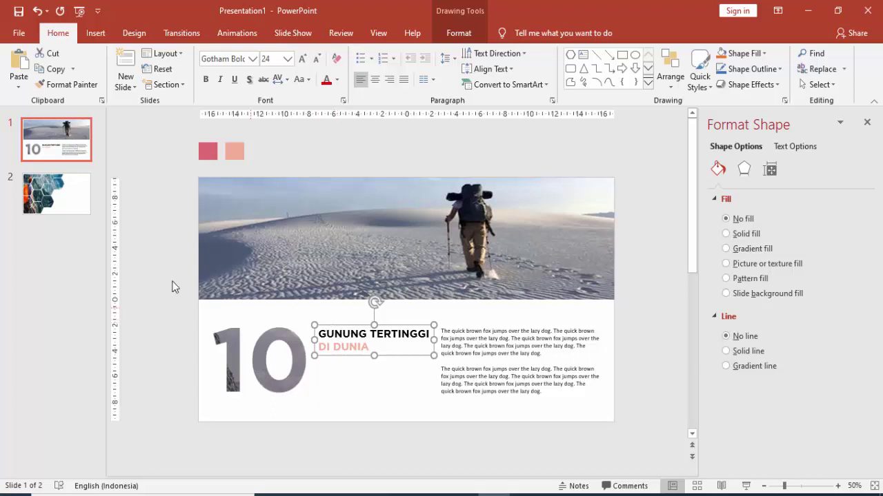
pyautogui.click(60, 192)
pyautogui.hotkey('ctrl', 'v')
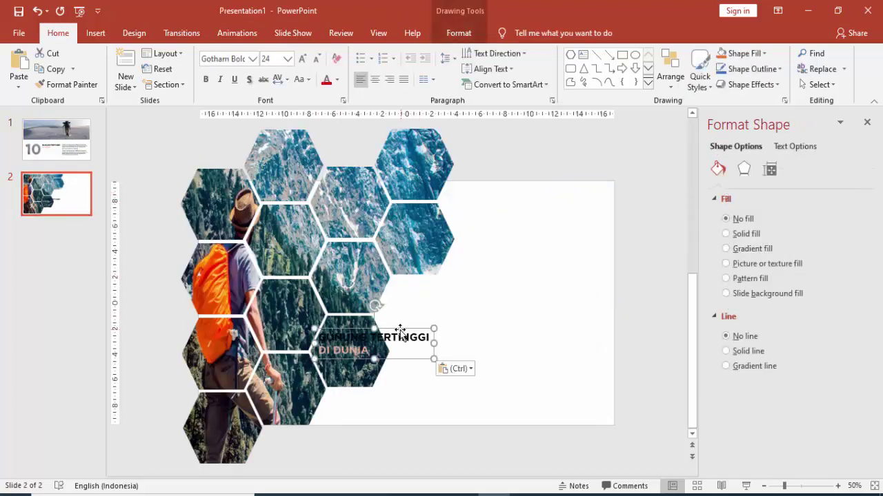
pyautogui.moveTo(400, 332); pyautogui.dragTo(538, 260)
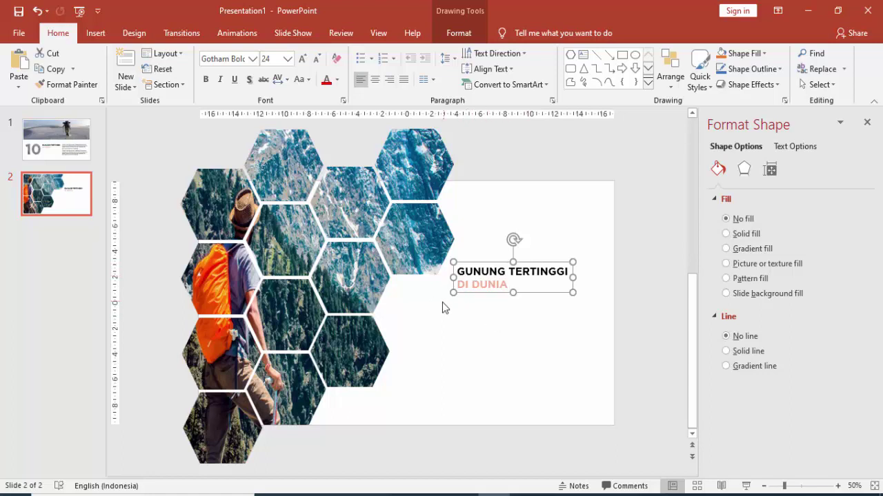
pyautogui.moveTo(475, 295); pyautogui.dragTo(453, 311)
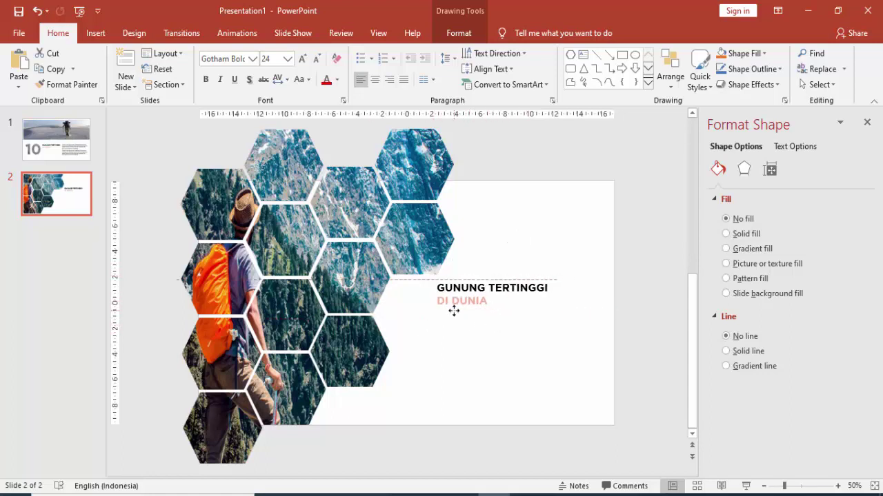
pyautogui.click(88, 200)
# - Paste slide 1's body text onto slide 2 beneath the title, nudging the title up slightly
pyautogui.click(74, 158)
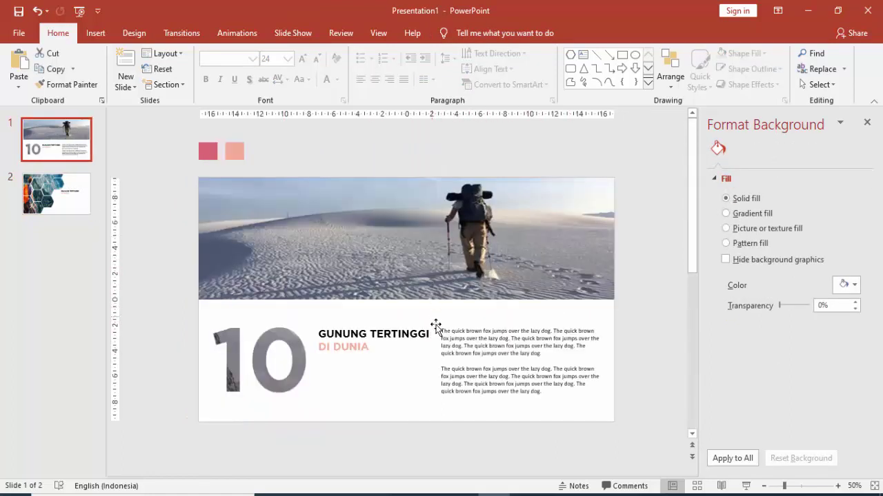
pyautogui.click(452, 330)
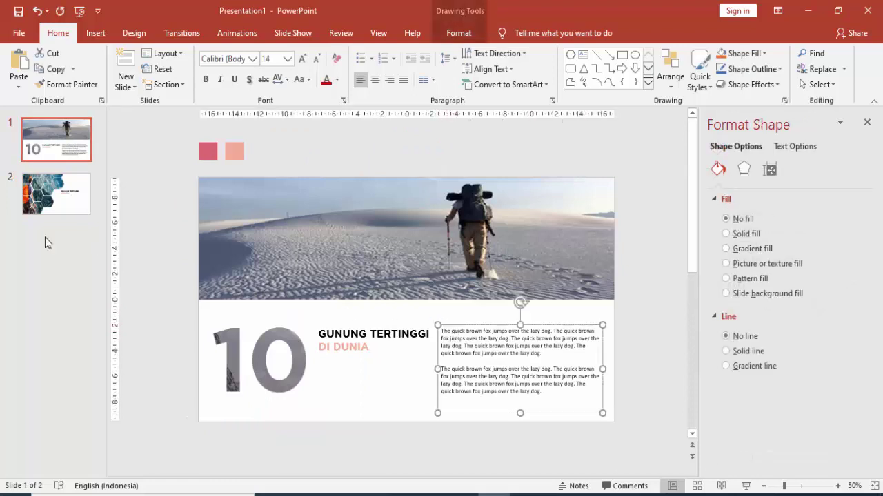
pyautogui.click(74, 201)
pyautogui.hotkey('ctrl', 'v')
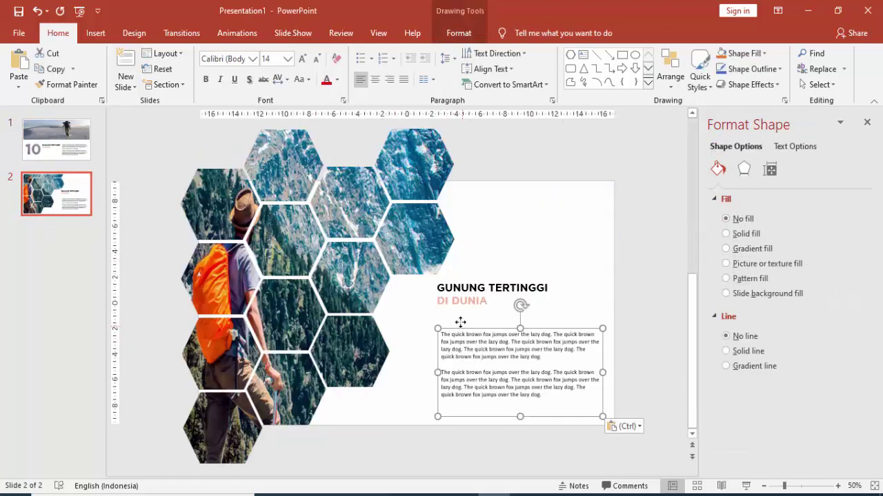
pyautogui.moveTo(460, 322); pyautogui.dragTo(460, 308)
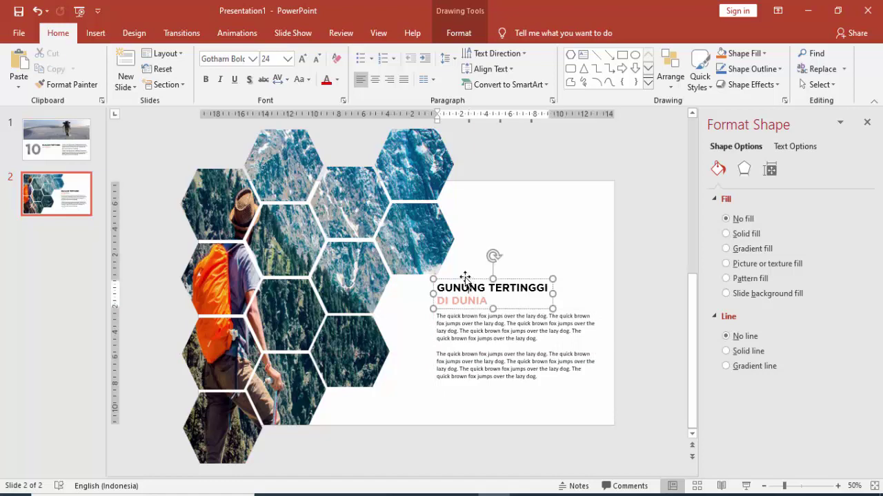
pyautogui.moveTo(466, 277); pyautogui.dragTo(465, 274)
pyautogui.click(498, 237)
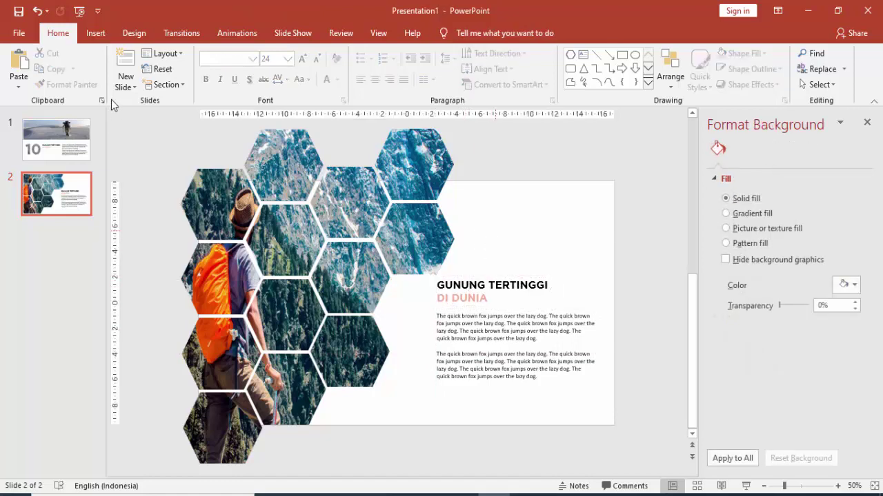
pyautogui.click(95, 32)
# - Draw a 4 pt pink line under DI DUNIA
pyautogui.click(208, 69)
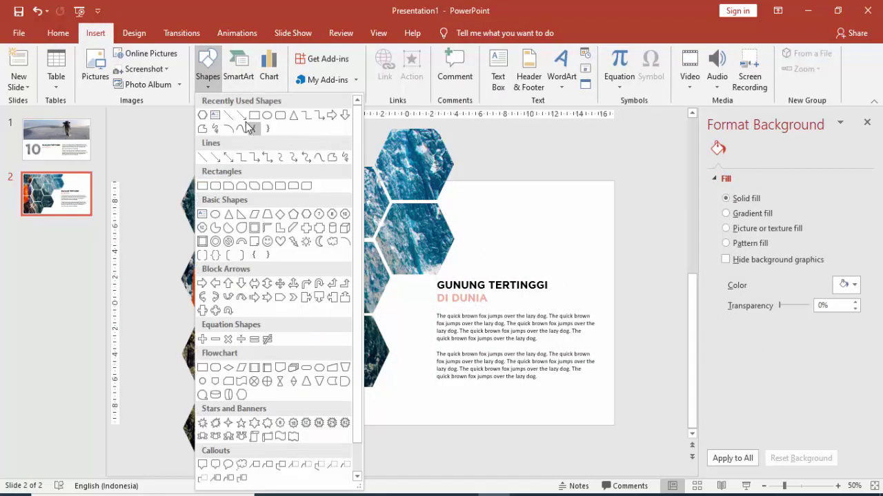
pyautogui.click(227, 117)
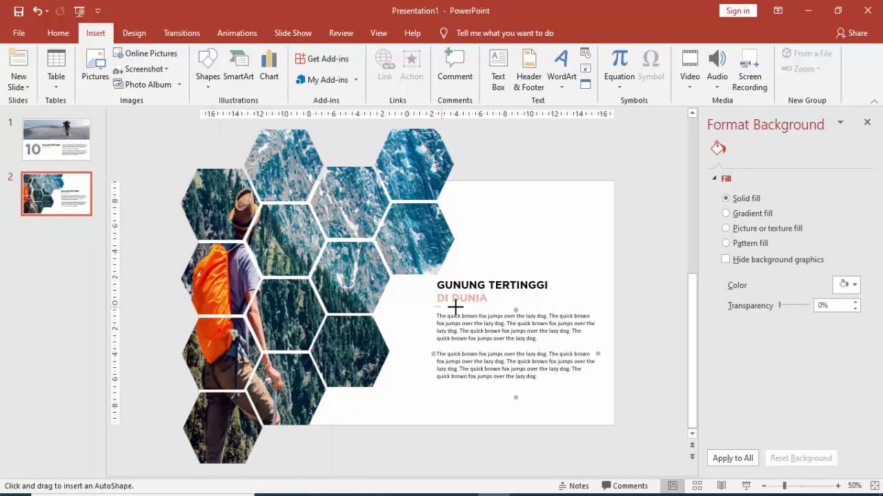
pyautogui.moveTo(487, 306); pyautogui.dragTo(433, 306)
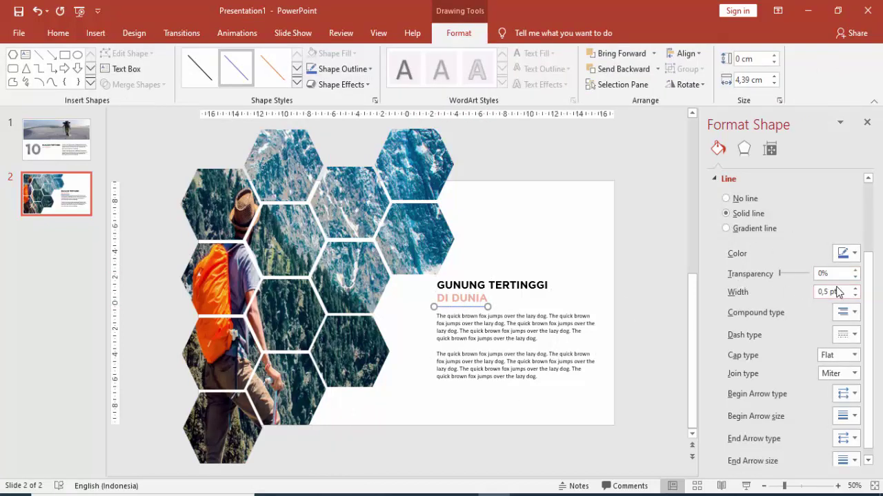
pyautogui.write('4')
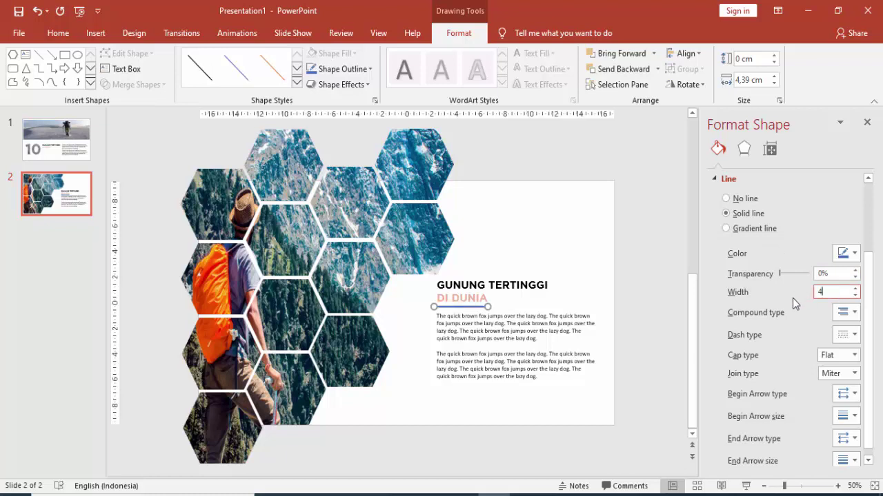
pyautogui.click(846, 253)
pyautogui.click(775, 388)
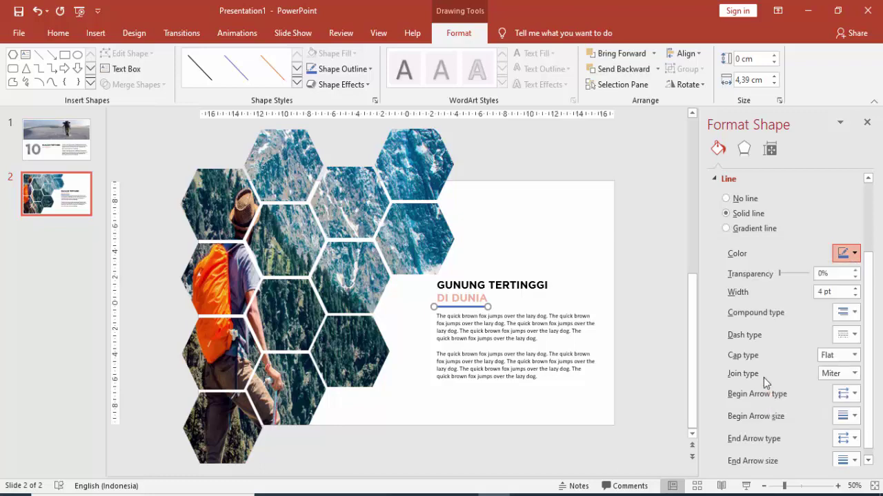
pyautogui.click(585, 251)
# - Copy slide 1's two pink squares onto slide 2's top-left corner
pyautogui.click(62, 147)
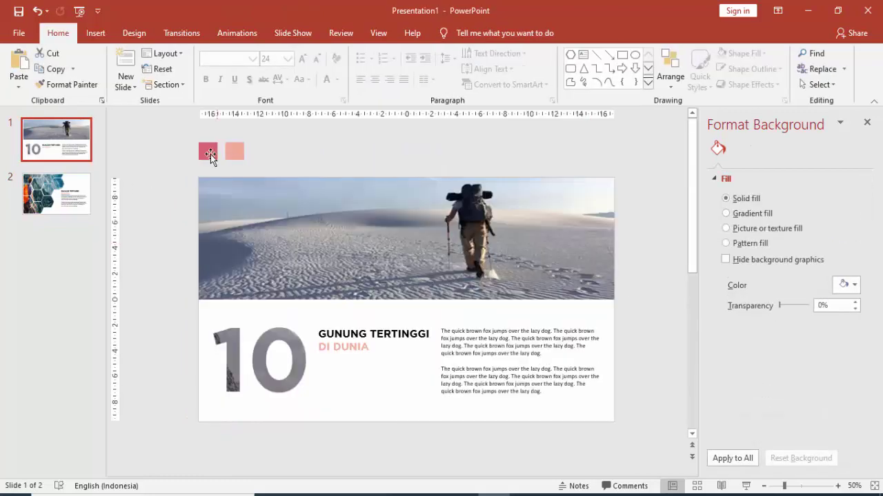
pyautogui.click(211, 155)
pyautogui.keyDown('shift'); pyautogui.click(236, 170); pyautogui.keyUp('shift')
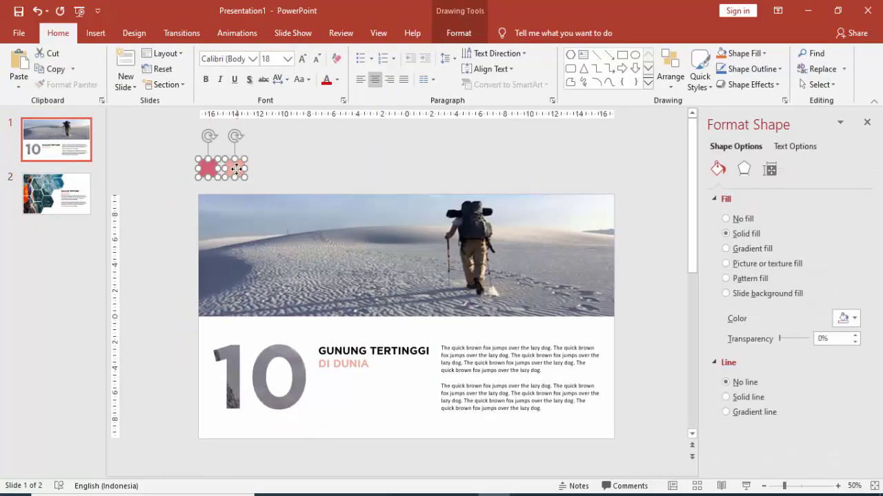
pyautogui.click(68, 198)
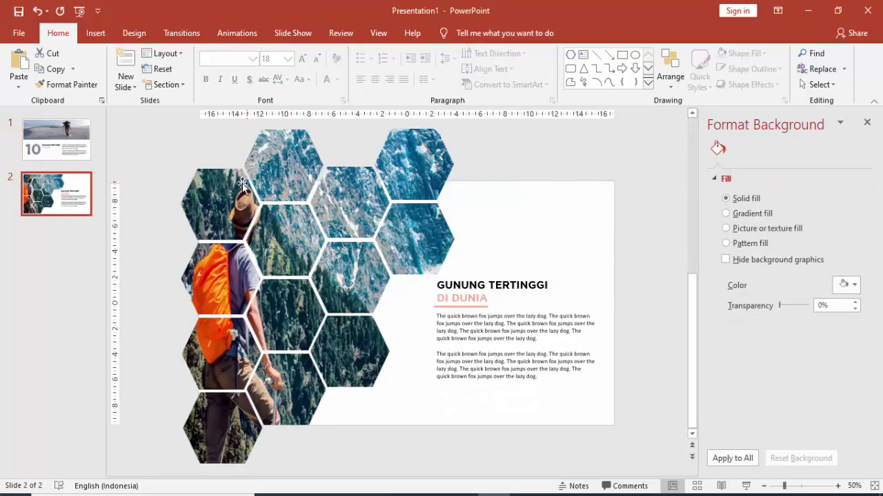
pyautogui.hotkey('ctrl', 'v')
pyautogui.moveTo(238, 162); pyautogui.dragTo(212, 148)
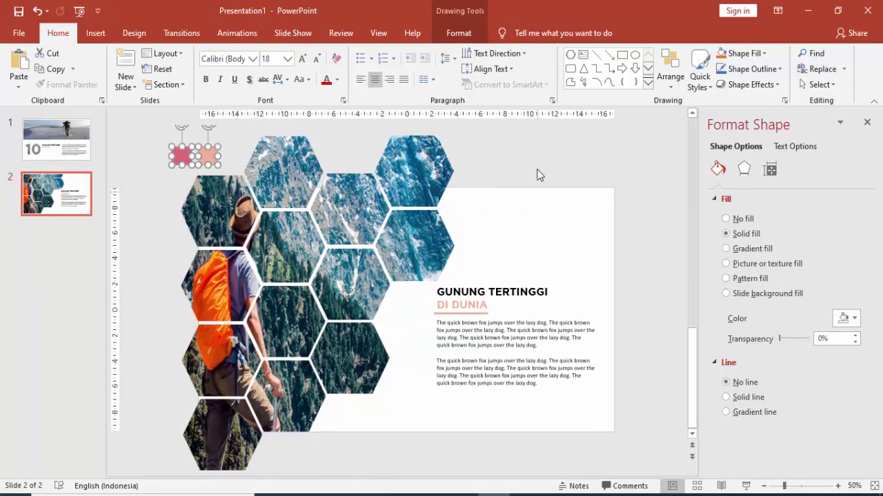
pyautogui.click(478, 315)
pyautogui.click(530, 178)
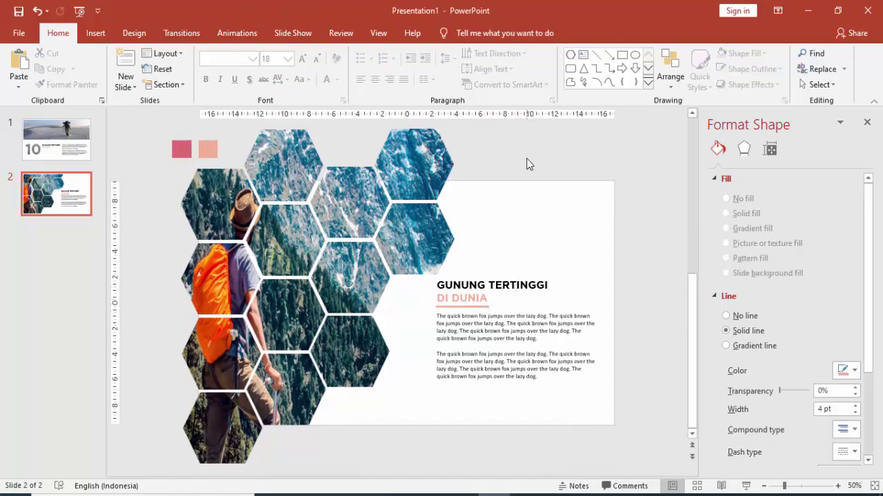
pyautogui.click(96, 33)
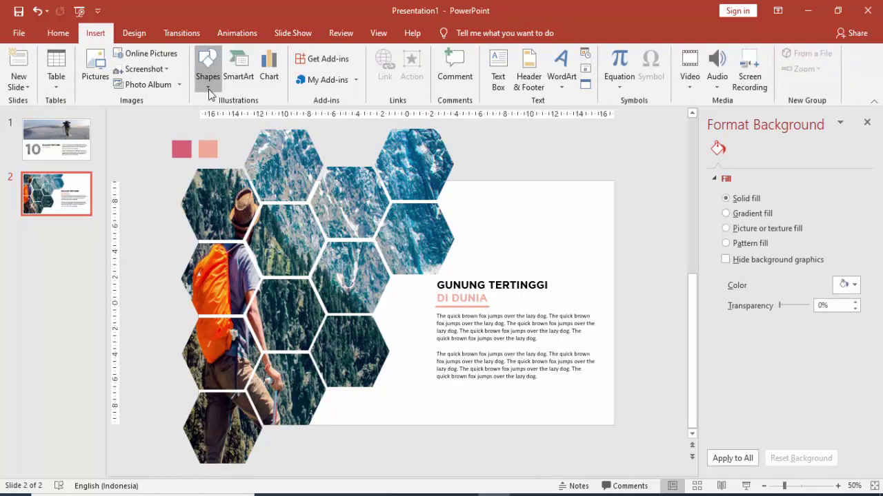
# - Draw a rounded rectangle below the body text and round its ends fully into a pill
pyautogui.click(207, 65)
pyautogui.click(280, 117)
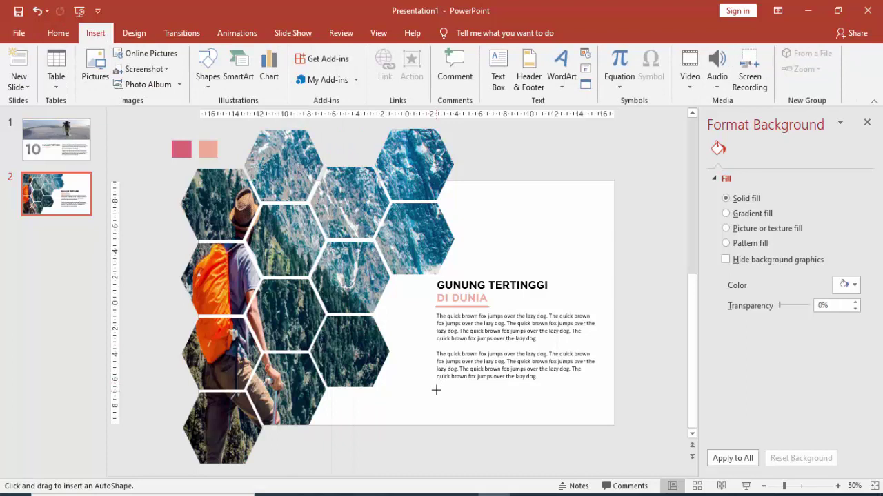
pyautogui.moveTo(436, 391); pyautogui.dragTo(553, 412)
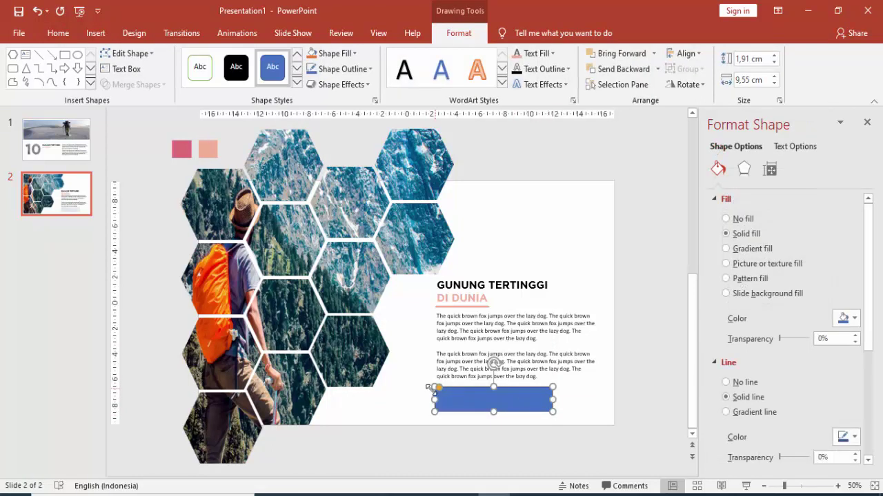
pyautogui.moveTo(439, 390); pyautogui.dragTo(471, 392)
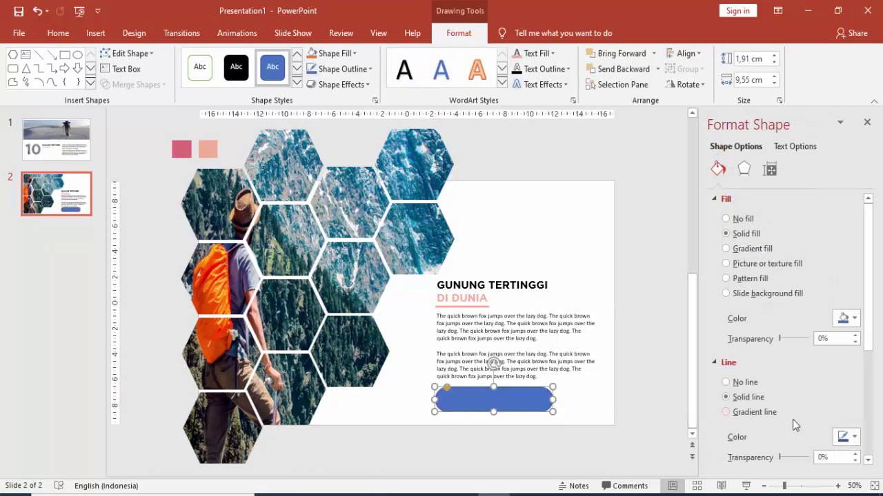
# - Remove the button's outline and give it a pink gradient, sampling the pink square for the right stop
pyautogui.scroll(-2, 793, 426)
pyautogui.click(746, 319)
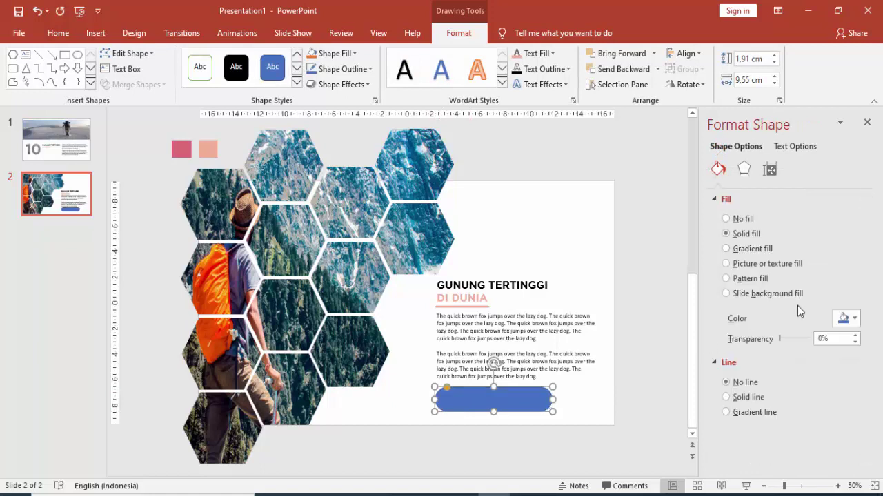
pyautogui.click(751, 249)
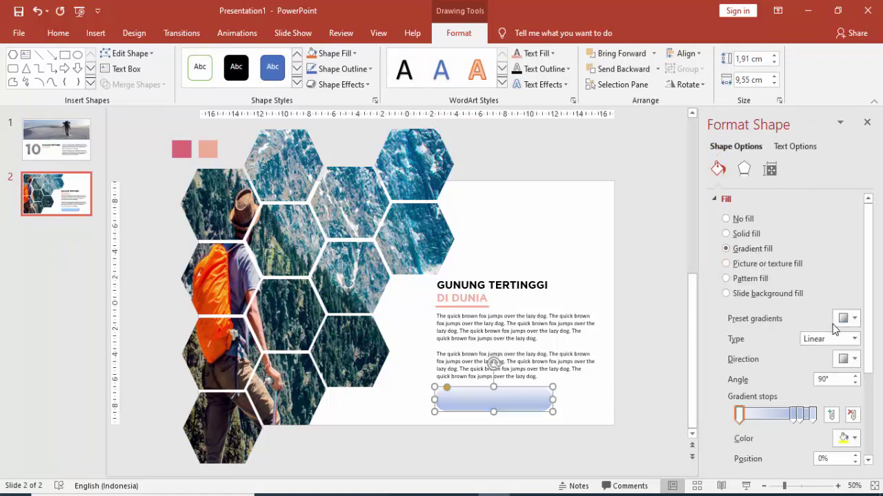
pyautogui.click(793, 416)
pyautogui.moveTo(793, 416); pyautogui.dragTo(739, 414)
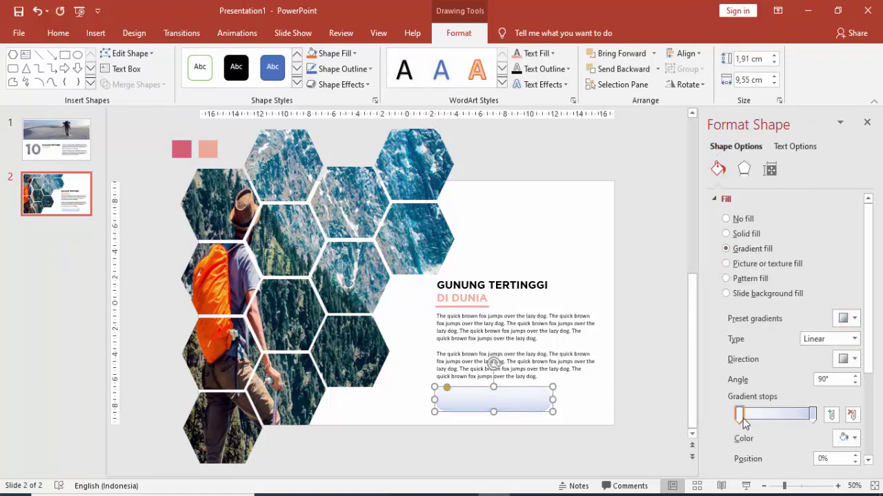
pyautogui.click(846, 438)
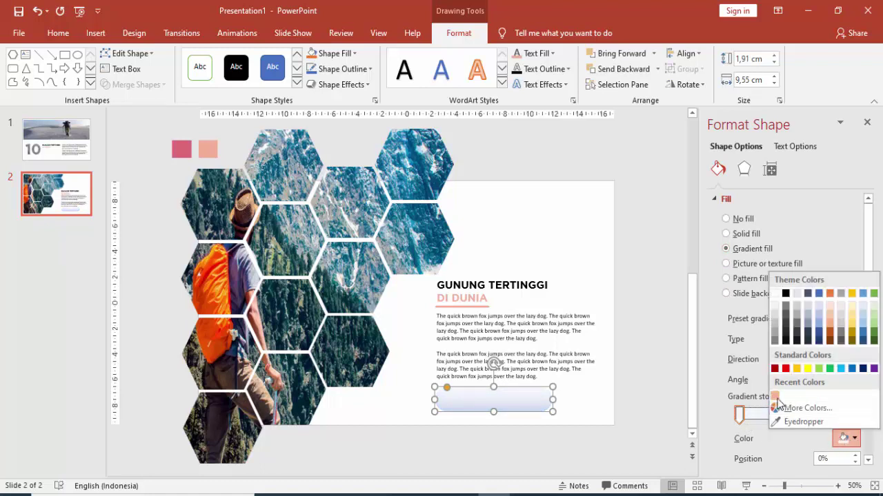
pyautogui.click(777, 392)
pyautogui.click(813, 414)
pyautogui.click(846, 437)
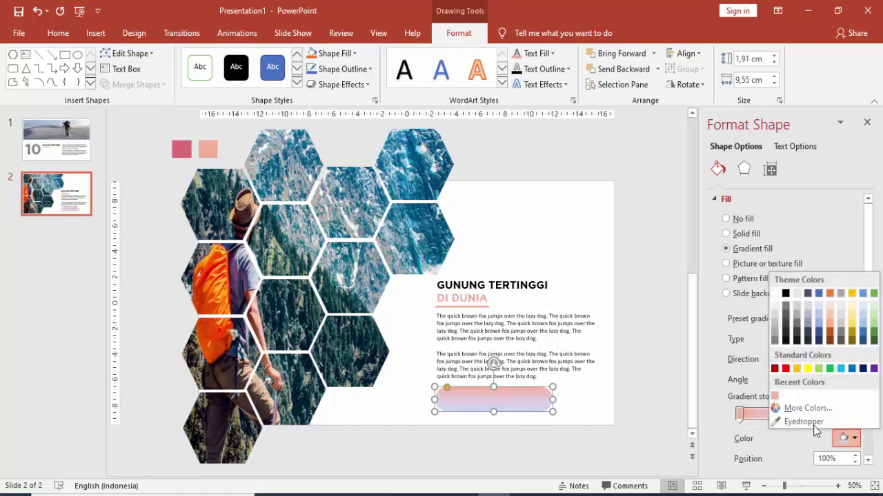
pyautogui.click(793, 422)
pyautogui.click(178, 150)
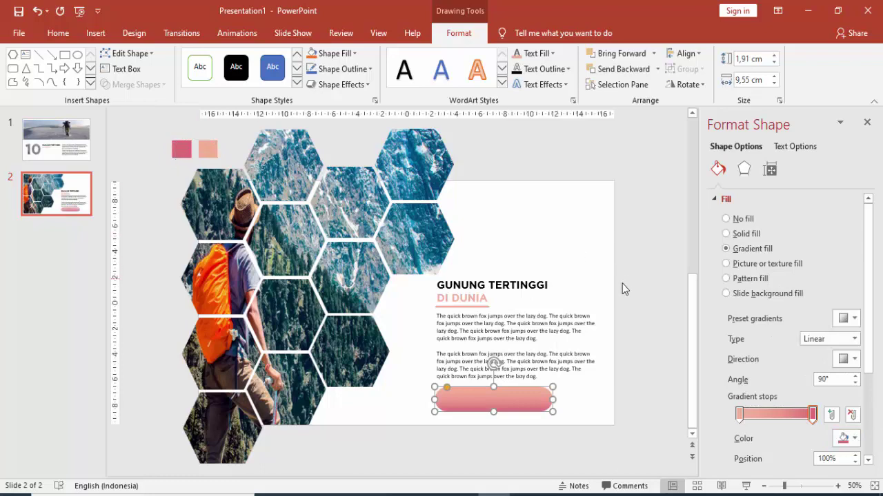
pyautogui.click(657, 283)
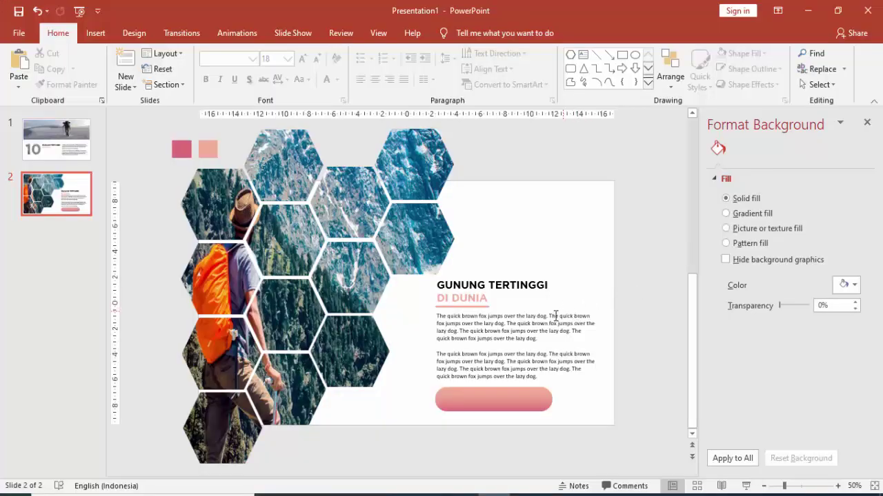
# - Justify the body paragraphs and align the title, body text and button on their left edges
pyautogui.click(552, 314)
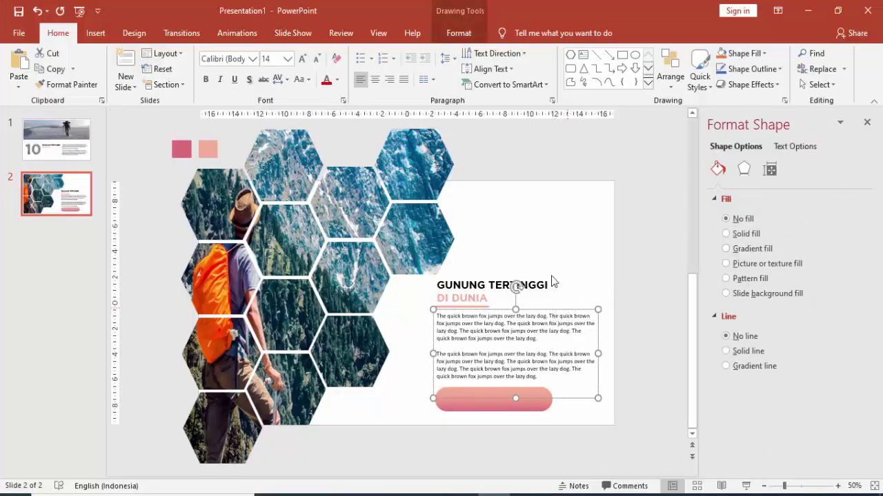
pyautogui.click(403, 79)
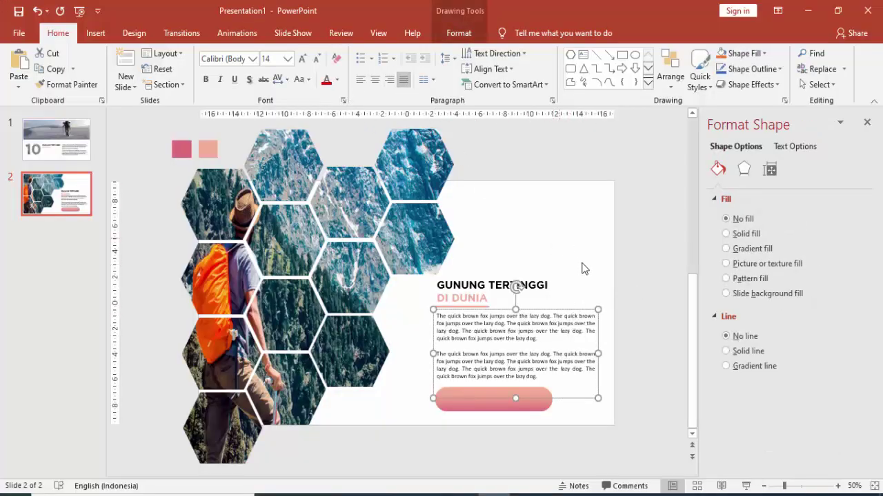
pyautogui.click(477, 304)
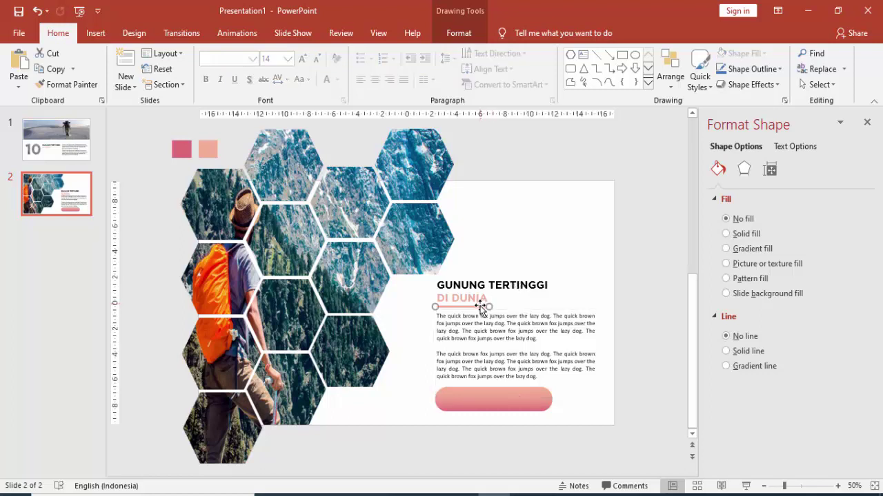
pyautogui.click(478, 278)
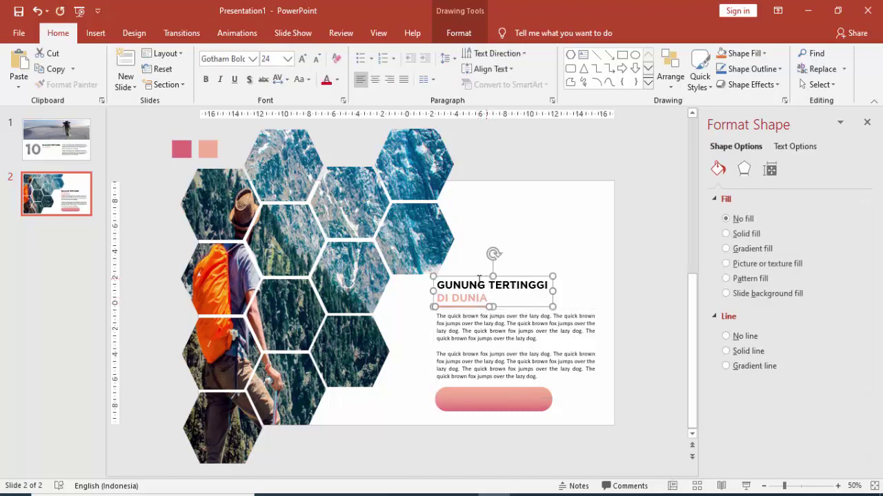
pyautogui.keyDown('shift'); pyautogui.click(469, 336); pyautogui.keyUp('shift')
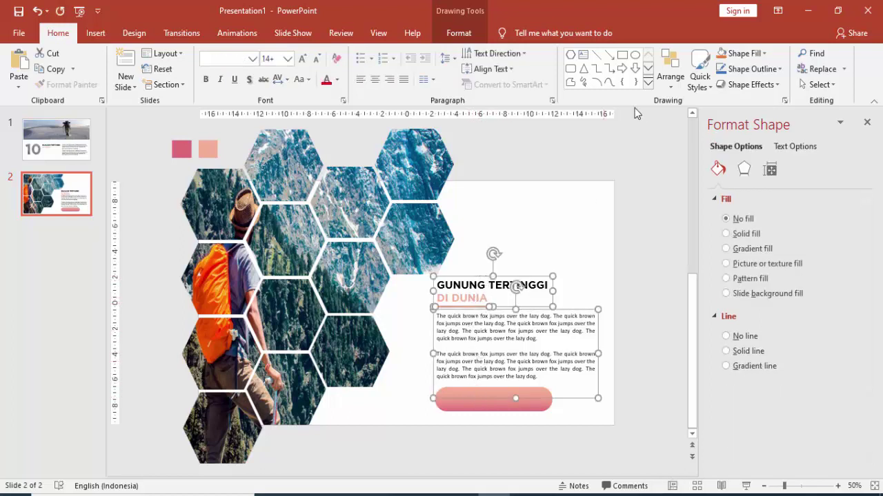
pyautogui.click(459, 33)
pyautogui.click(685, 53)
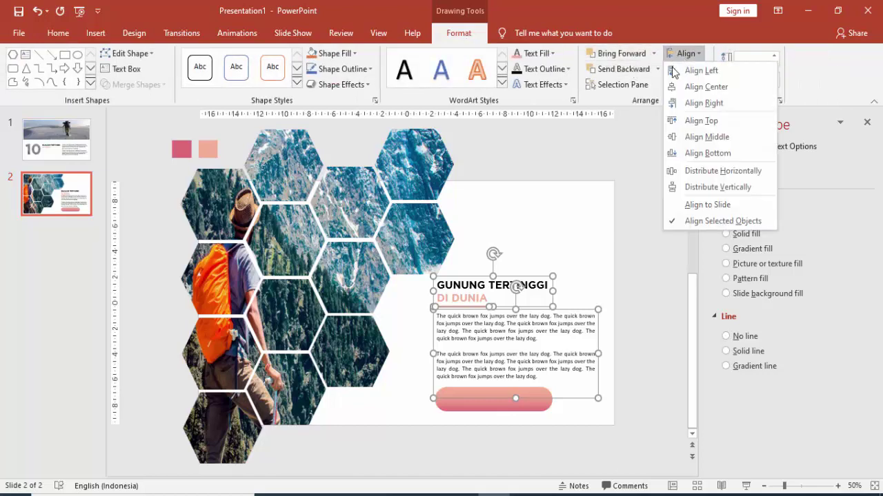
pyautogui.click(672, 71)
# - Nudge the DI DUNIA underline left and move the body text and pink button slightly down
pyautogui.click(587, 199)
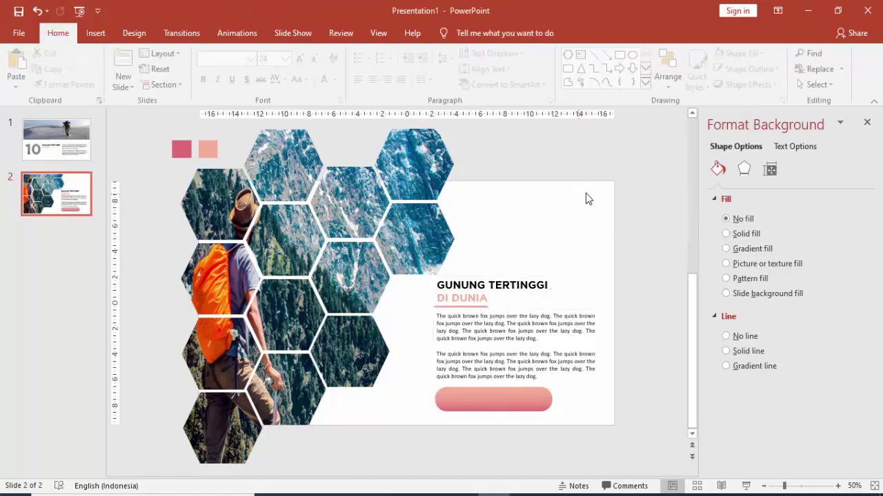
pyautogui.keyDown('ctrl'); pyautogui.scroll(5, 479, 316); pyautogui.keyUp('ctrl')
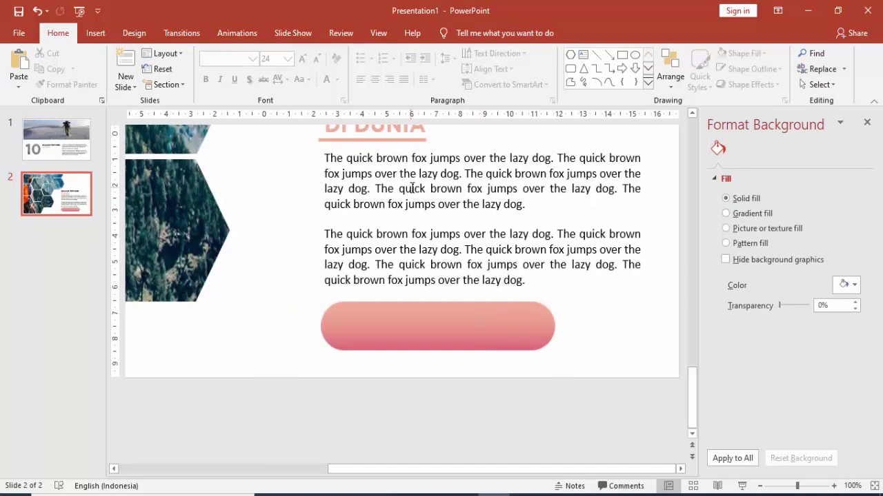
pyautogui.scroll(1, 408, 190)
pyautogui.click(402, 206)
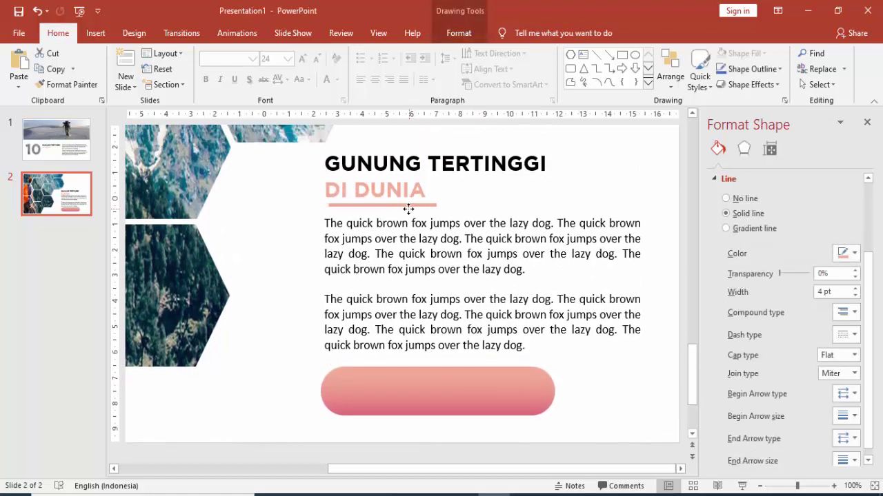
pyautogui.moveTo(408, 209); pyautogui.dragTo(407, 209)
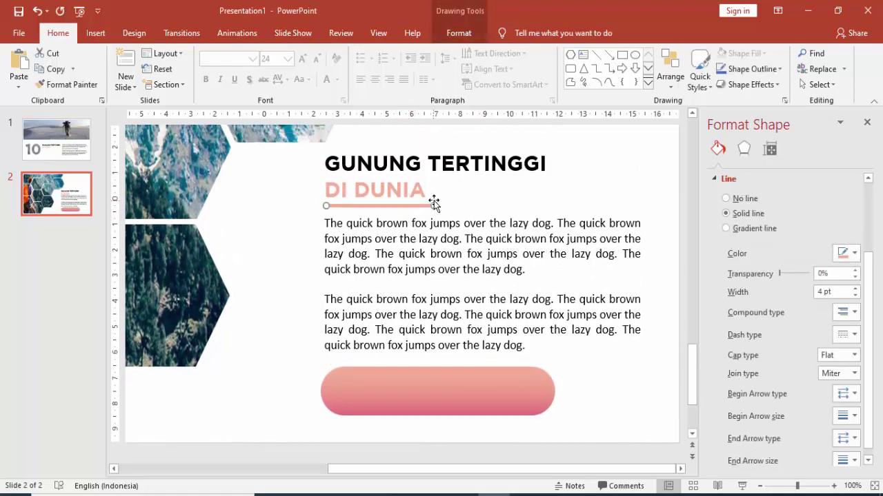
pyautogui.click(437, 239)
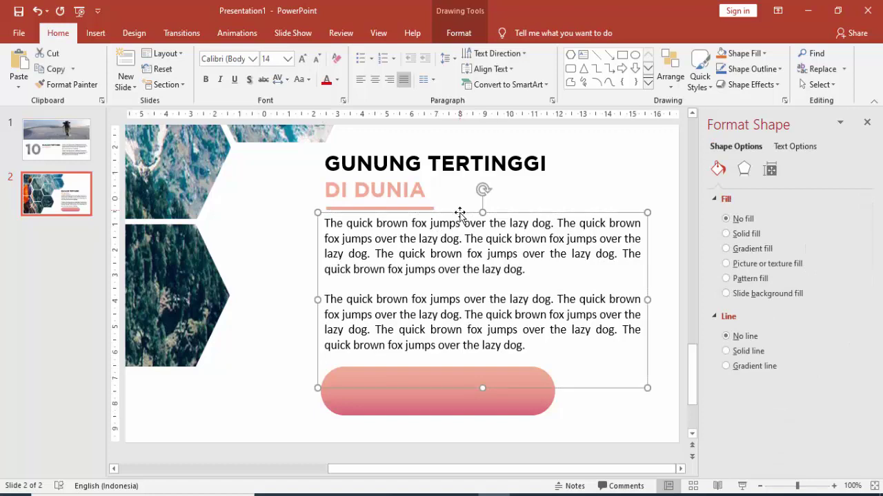
pyautogui.moveTo(460, 211); pyautogui.dragTo(460, 214)
pyautogui.click(436, 388)
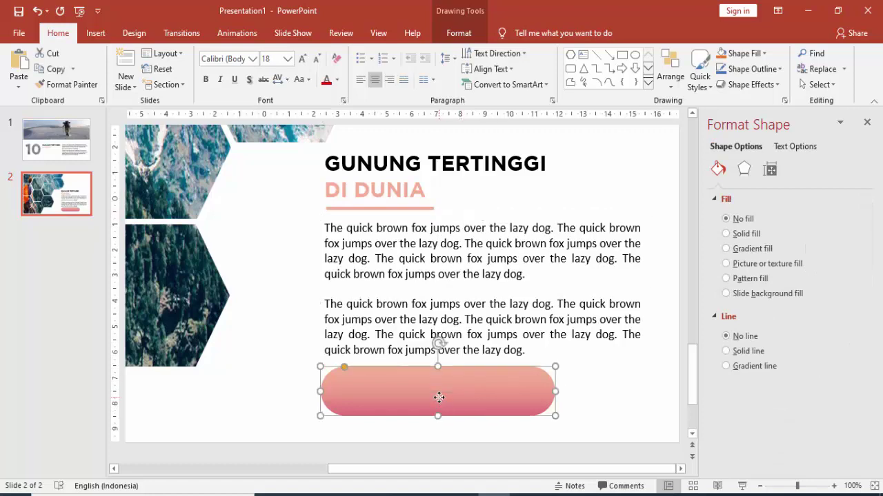
pyautogui.moveTo(442, 396); pyautogui.dragTo(444, 407)
pyautogui.keyDown('ctrl'); pyautogui.scroll(-3, 495, 357); pyautogui.keyUp('ctrl')
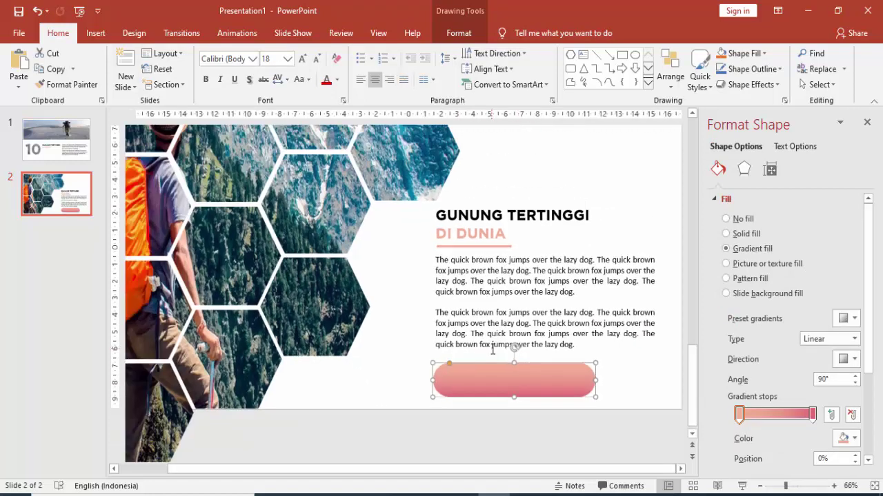
pyautogui.keyDown('ctrl'); pyautogui.scroll(-2, 496, 356); pyautogui.keyUp('ctrl')
pyautogui.click(578, 220)
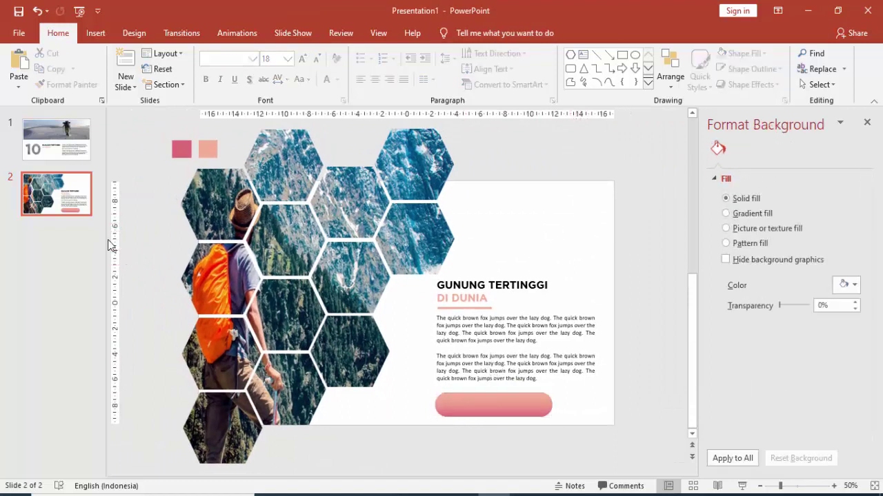
pyautogui.rightClick(71, 223)
# - Add a new slide after slide 2 and delete its title and body placeholders
pyautogui.click(88, 267)
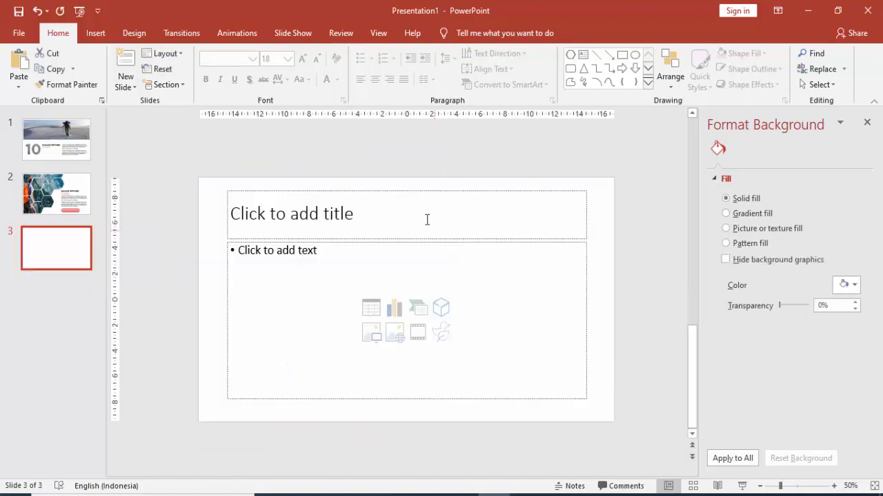
pyautogui.click(415, 192)
pyautogui.press('Delete')
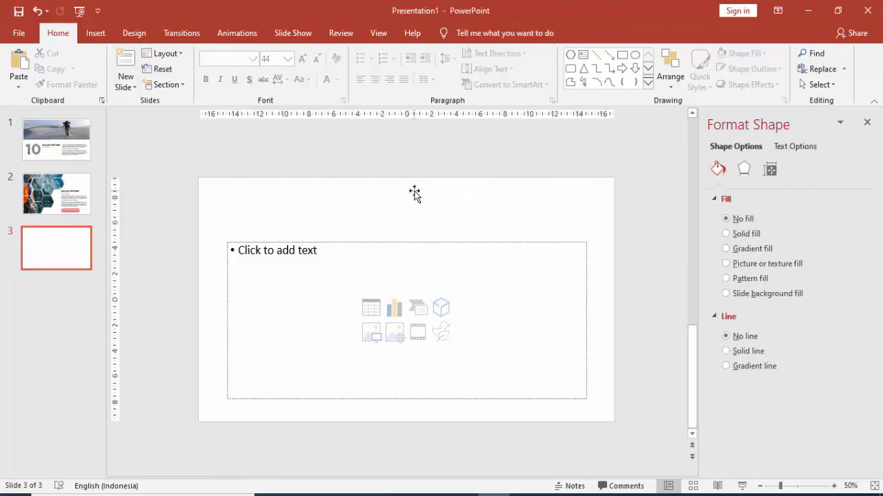
pyautogui.click(419, 243)
pyautogui.press('Delete')
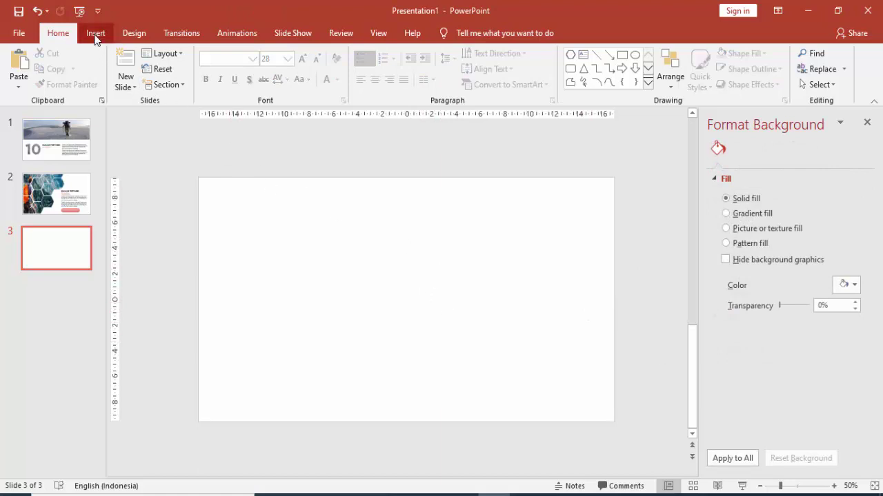
# - Draw an isosceles triangle rotated 90° right, flush left, as tall as the slide, with no outline
pyautogui.click(95, 33)
pyautogui.click(208, 67)
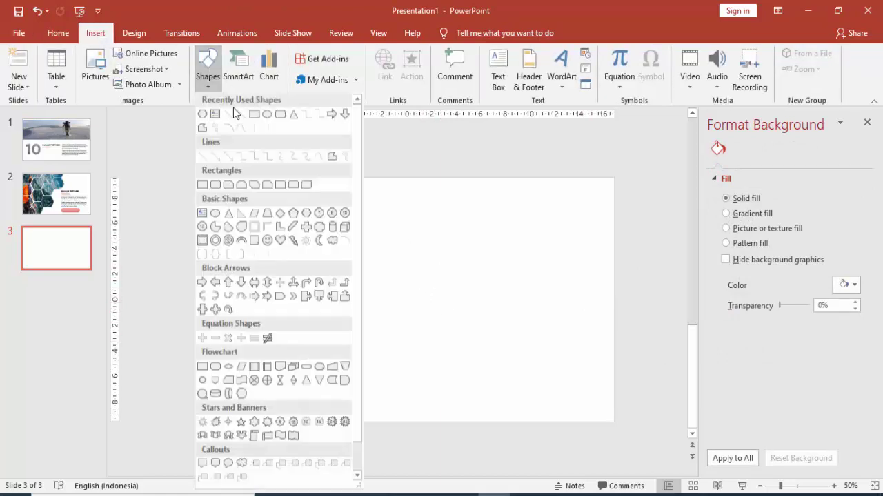
pyautogui.click(293, 116)
pyautogui.moveTo(208, 185); pyautogui.dragTo(469, 399)
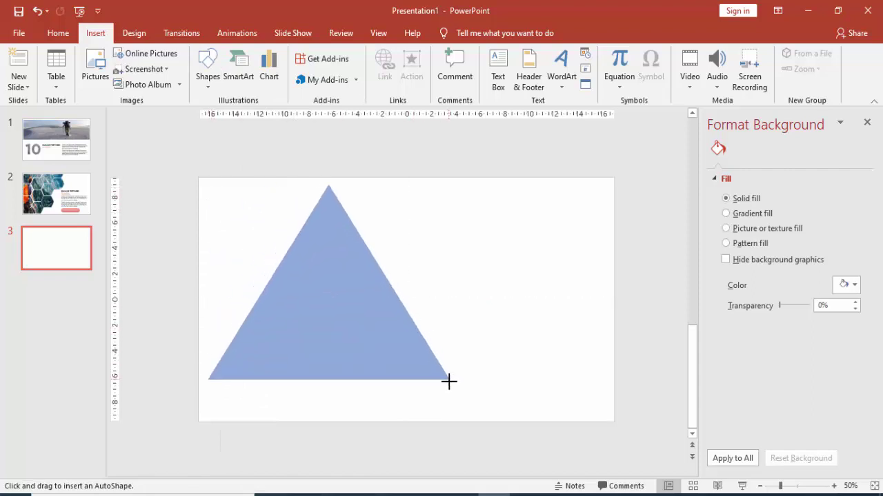
pyautogui.moveTo(471, 399); pyautogui.dragTo(470, 399)
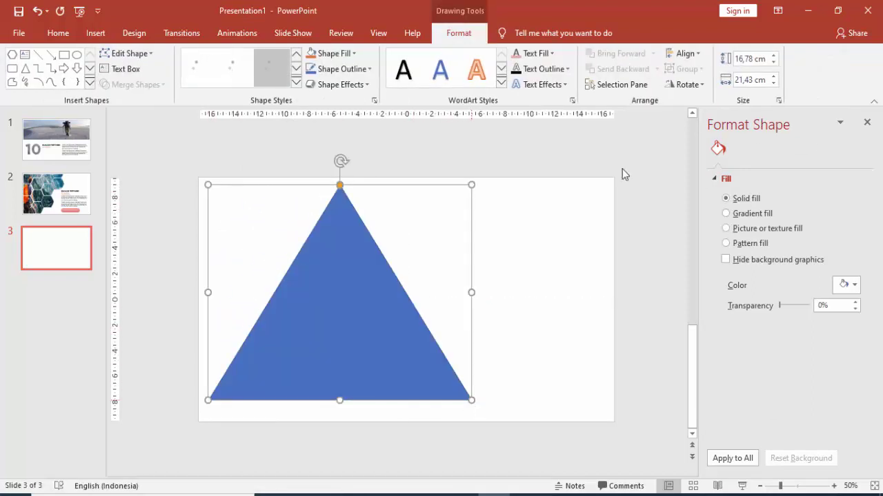
pyautogui.click(686, 84)
pyautogui.click(710, 101)
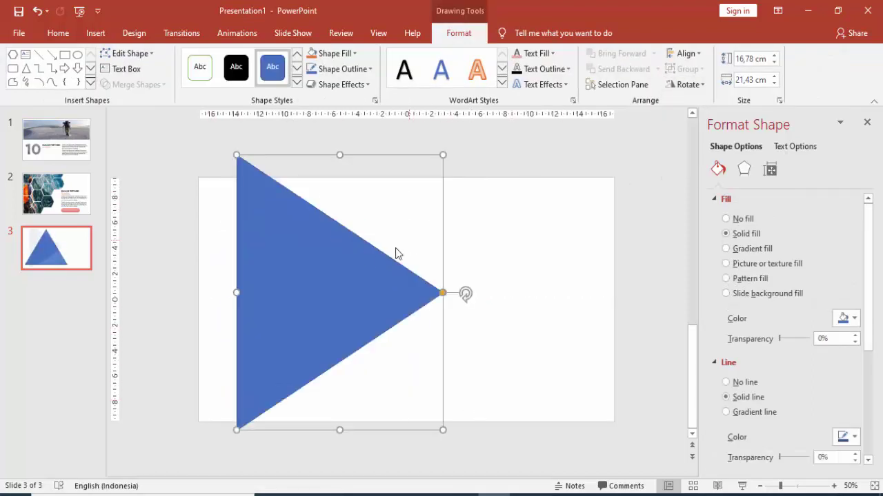
pyautogui.moveTo(394, 252); pyautogui.dragTo(309, 254)
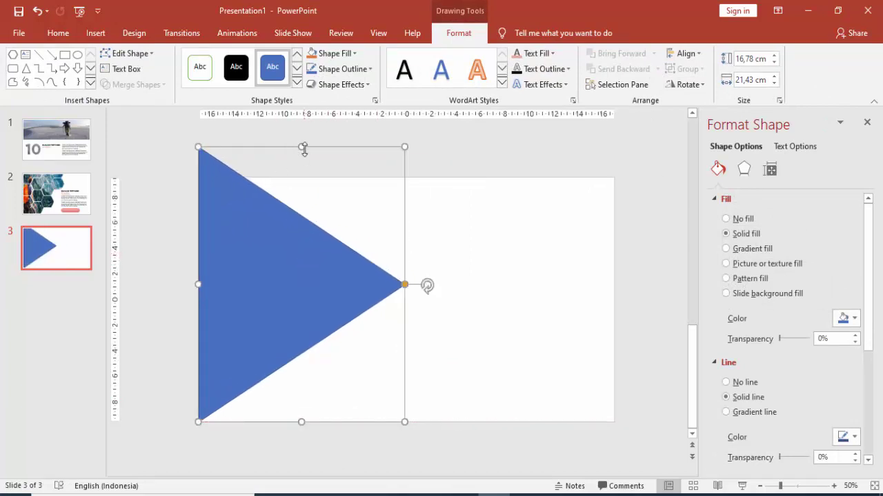
pyautogui.moveTo(300, 145); pyautogui.dragTo(301, 178)
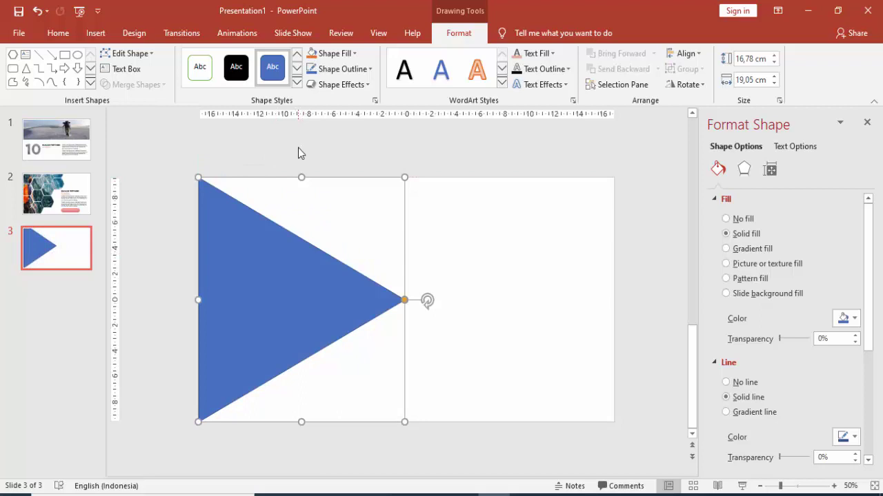
pyautogui.click(754, 388)
# - Fill the triangle with the dark night forest photo and stop it rotating with the shape
pyautogui.click(757, 269)
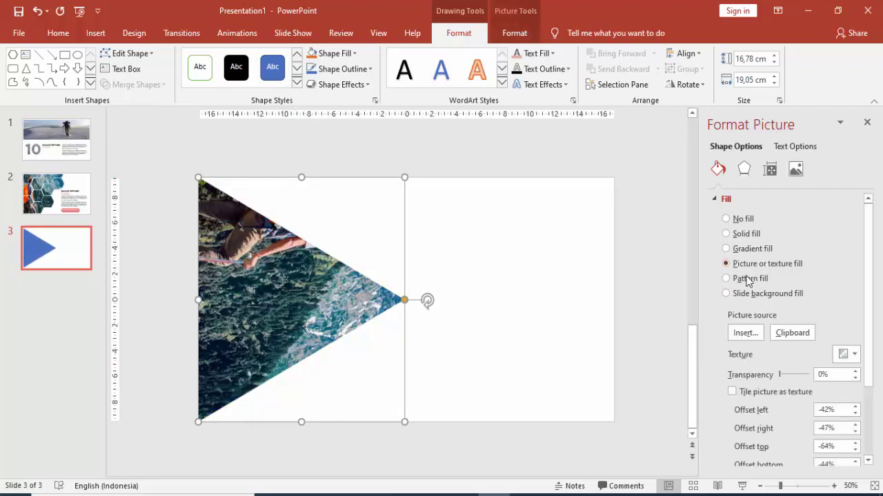
pyautogui.click(745, 333)
pyautogui.click(414, 178)
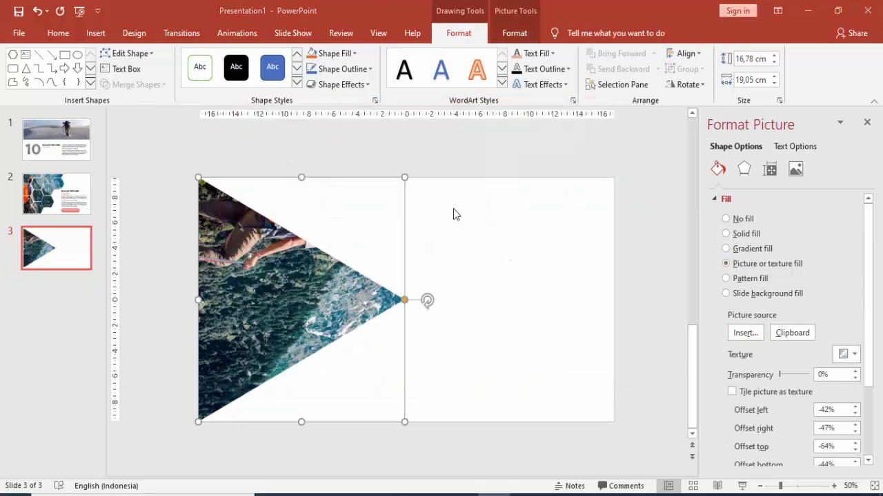
pyautogui.scroll(-3, 315, 228)
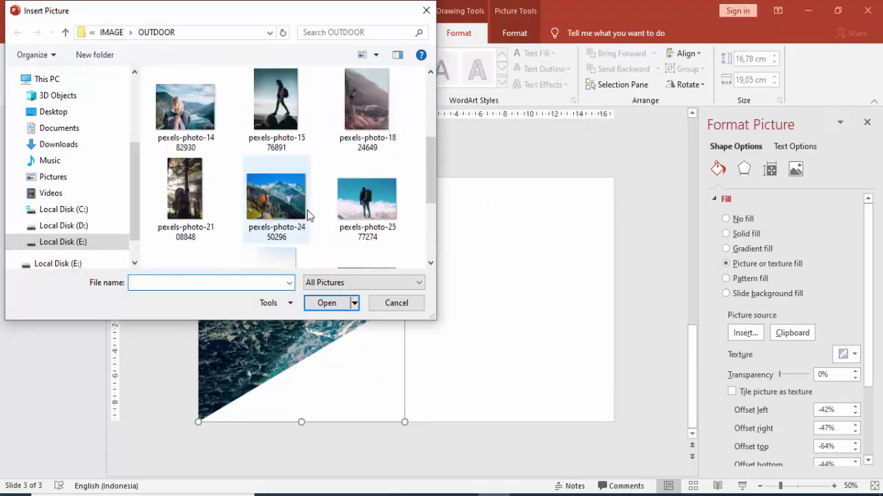
pyautogui.scroll(-2, 191, 247)
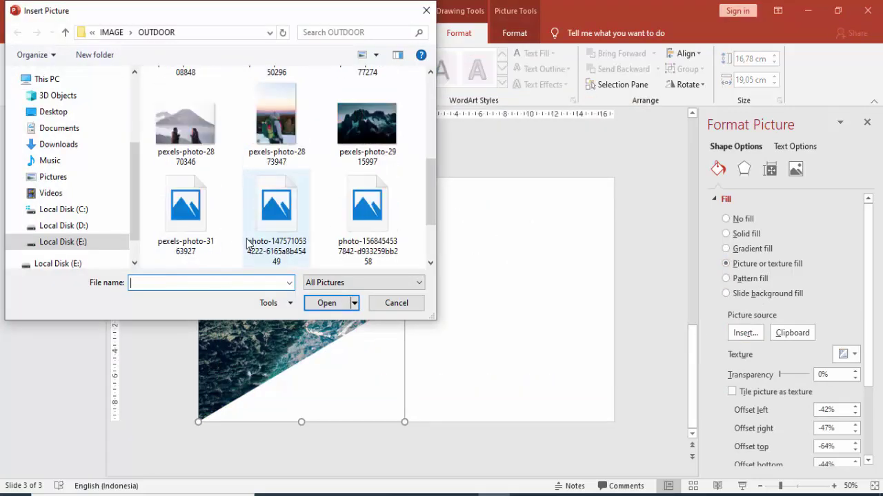
pyautogui.click(287, 223)
pyautogui.click(326, 302)
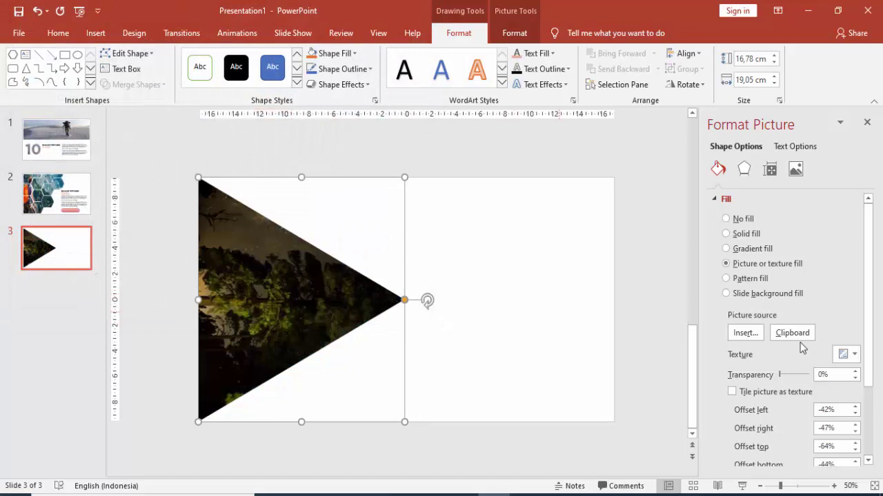
pyautogui.moveTo(875, 257); pyautogui.dragTo(827, 362)
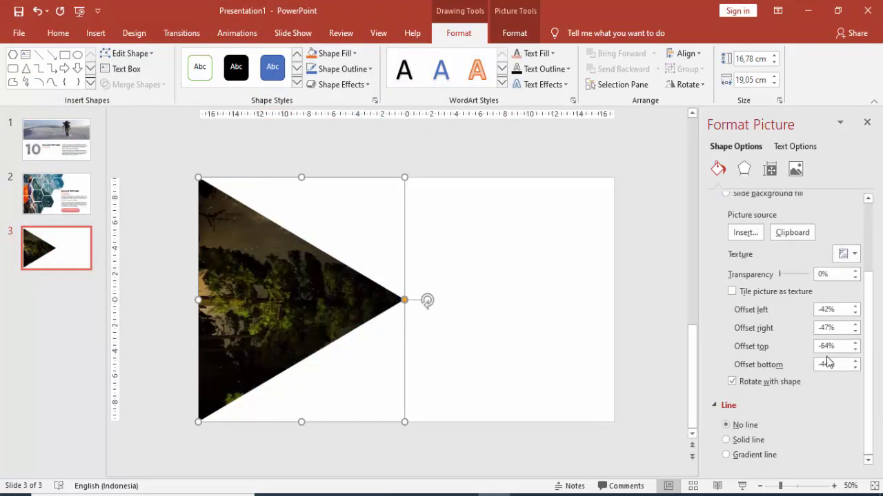
pyautogui.click(732, 381)
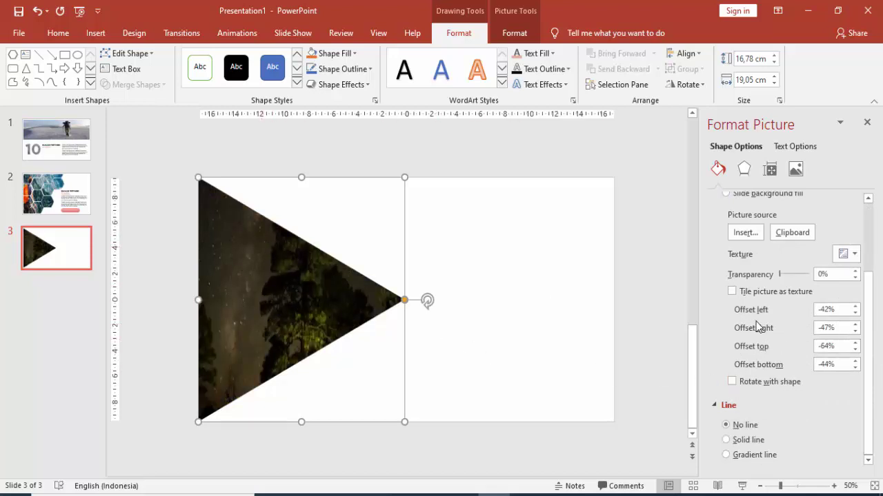
# - Adjust the picture fill's right and left offsets, taking the left offset down to -73%
pyautogui.click(855, 326)
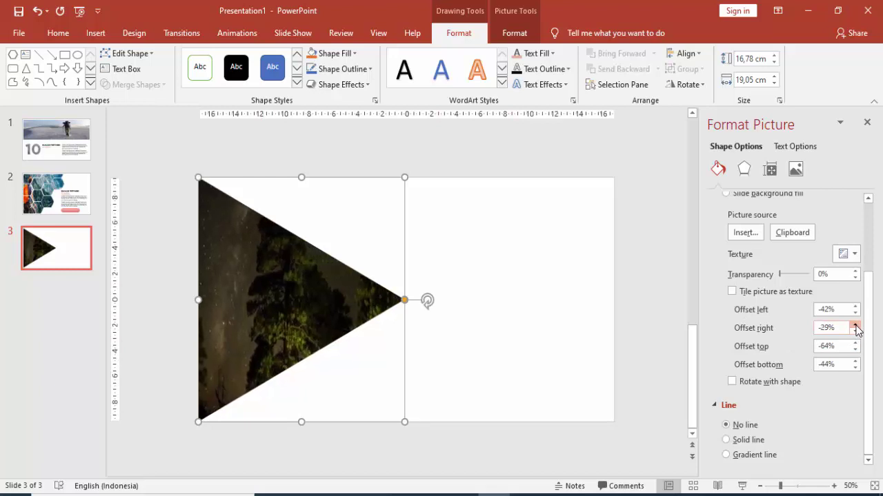
pyautogui.click(855, 308)
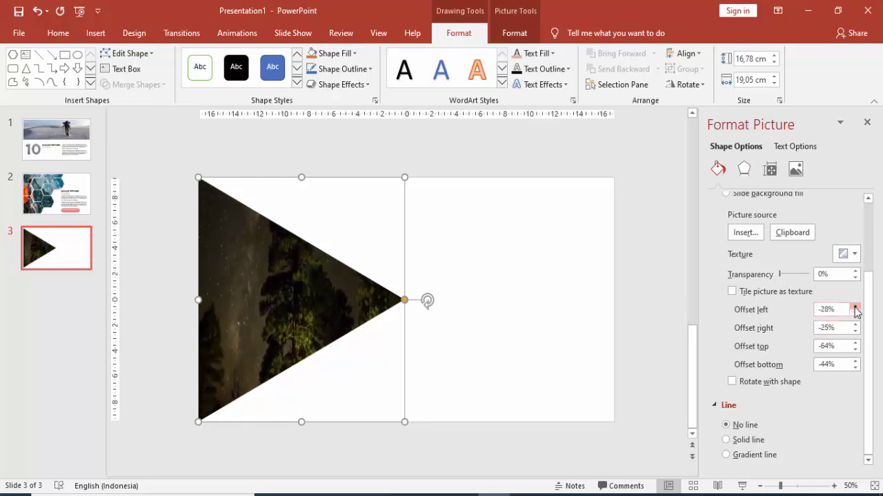
pyautogui.click(856, 314)
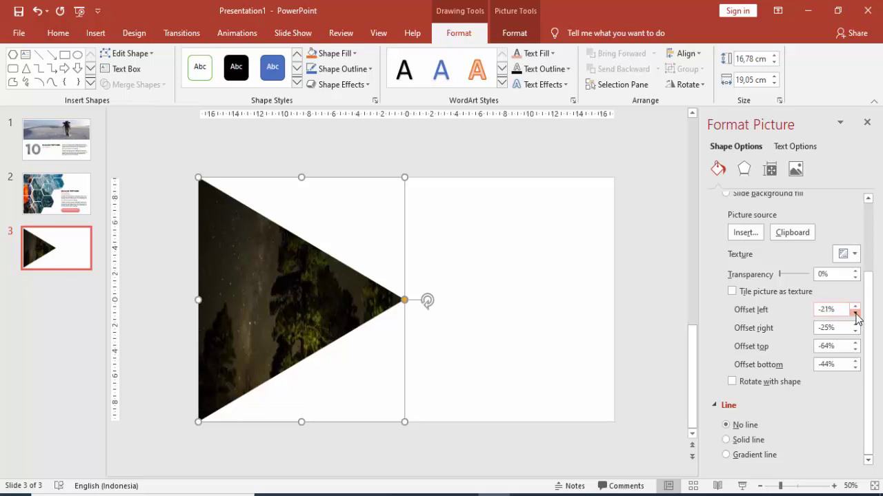
pyautogui.click(855, 314)
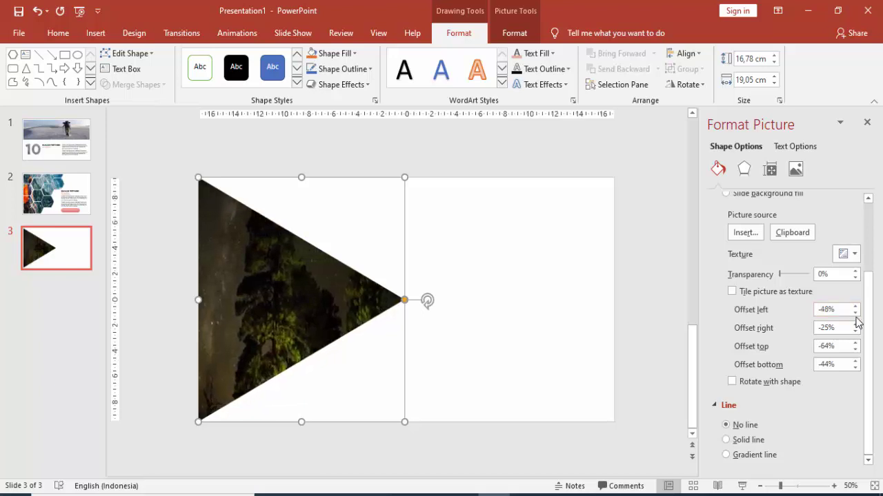
pyautogui.click(855, 314)
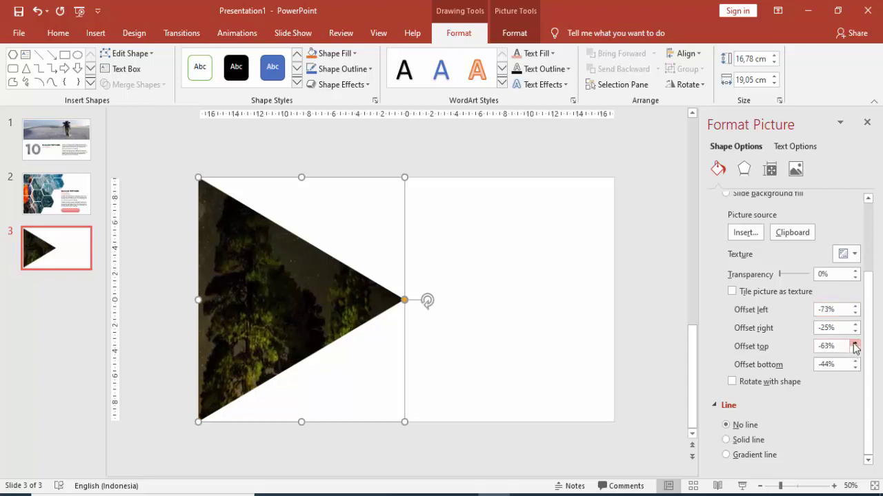
# - Fine-tune the offsets to about -59% left, -9% right, -11% top and -3% bottom
pyautogui.click(856, 347)
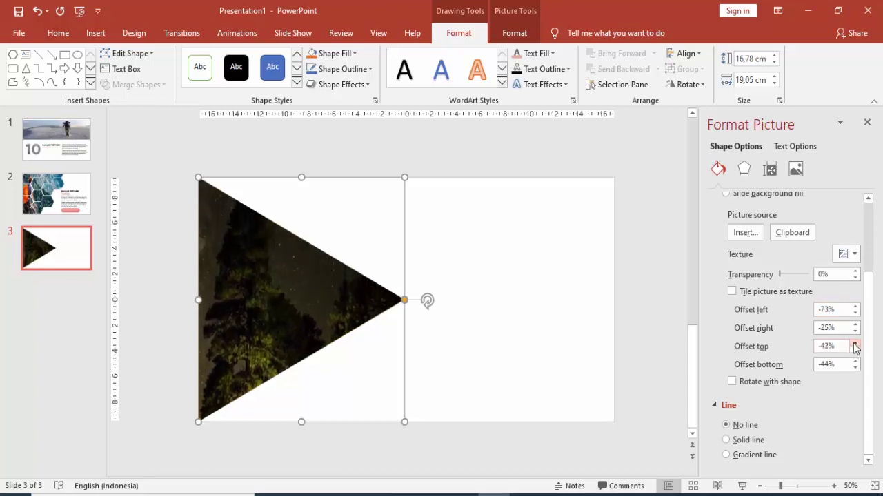
pyautogui.click(855, 345)
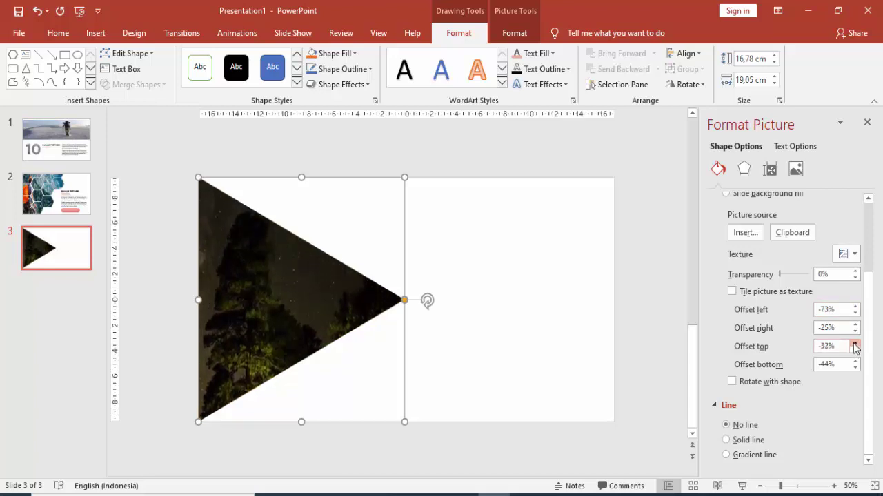
pyautogui.click(855, 364)
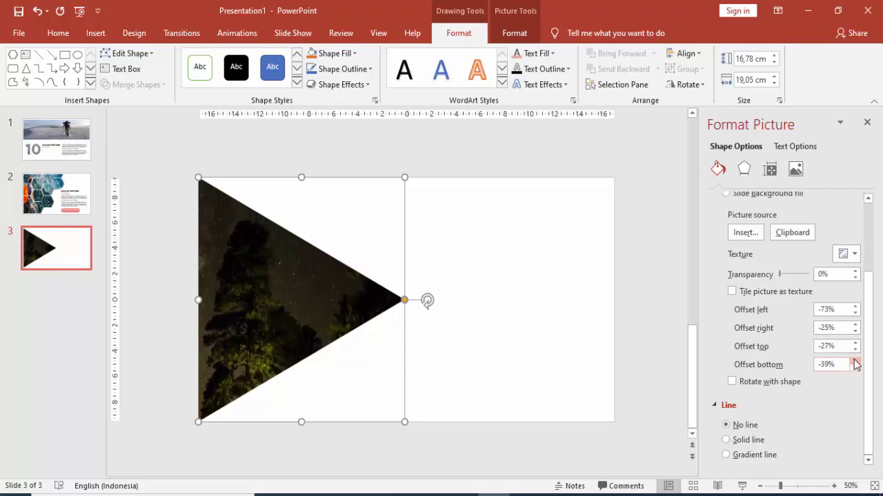
pyautogui.click(855, 364)
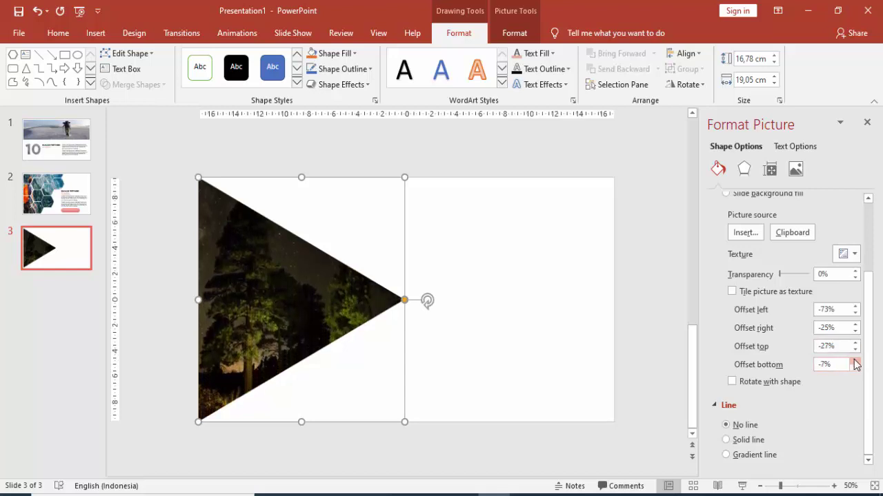
pyautogui.click(855, 362)
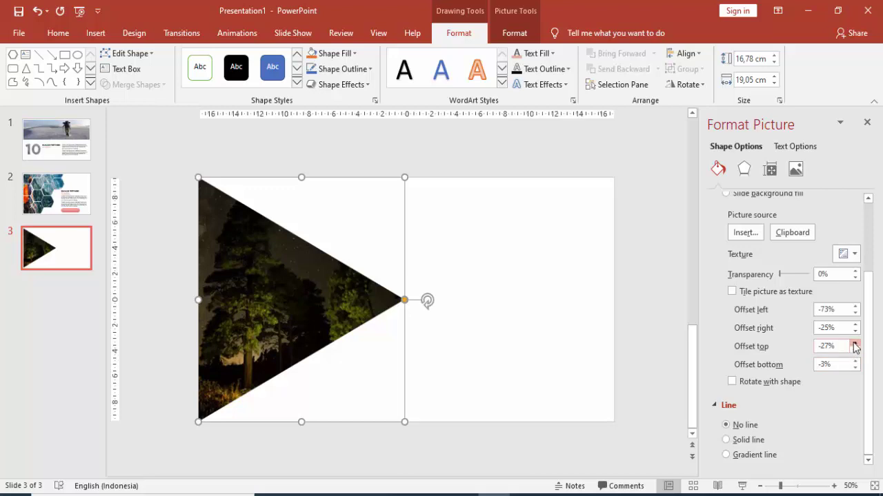
pyautogui.click(855, 345)
pyautogui.click(855, 346)
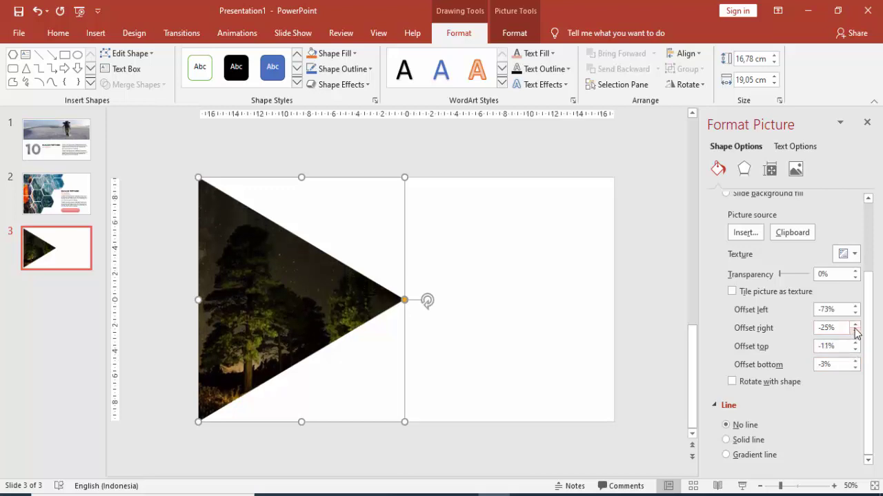
pyautogui.click(855, 307)
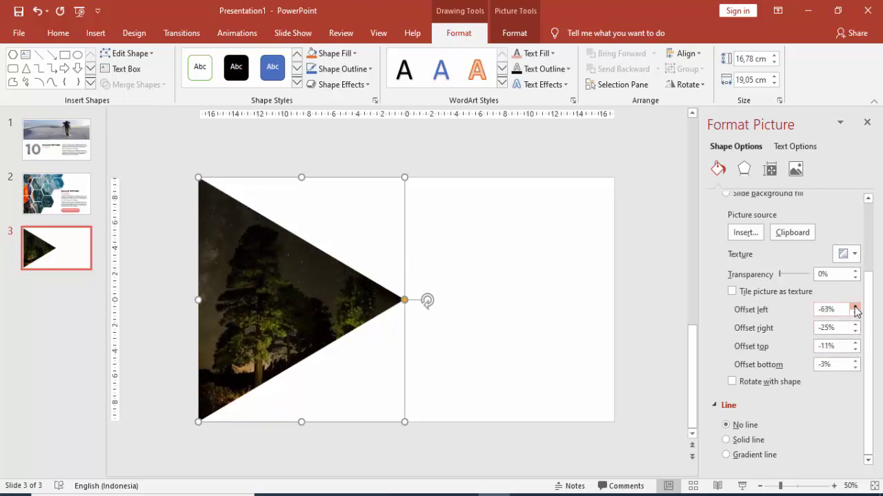
pyautogui.click(855, 326)
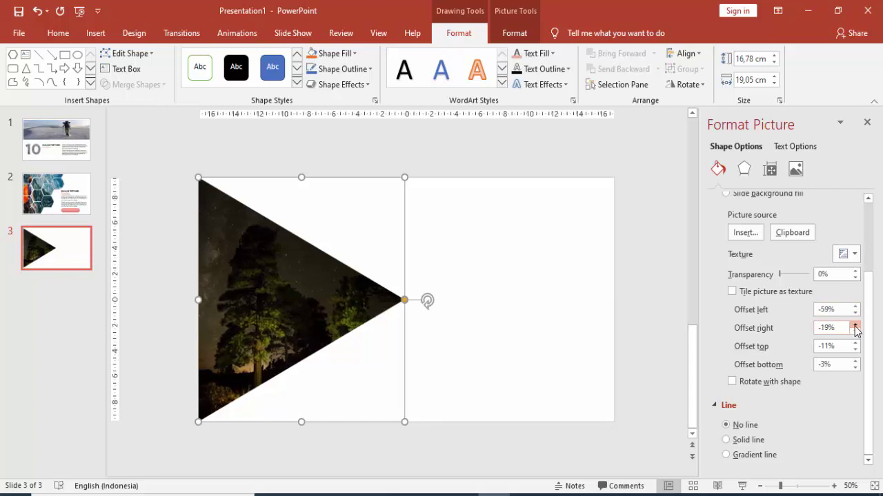
pyautogui.click(855, 326)
# - Draw a small borderless isosceles triangle pointing right and move it onto the photo triangle
pyautogui.click(575, 324)
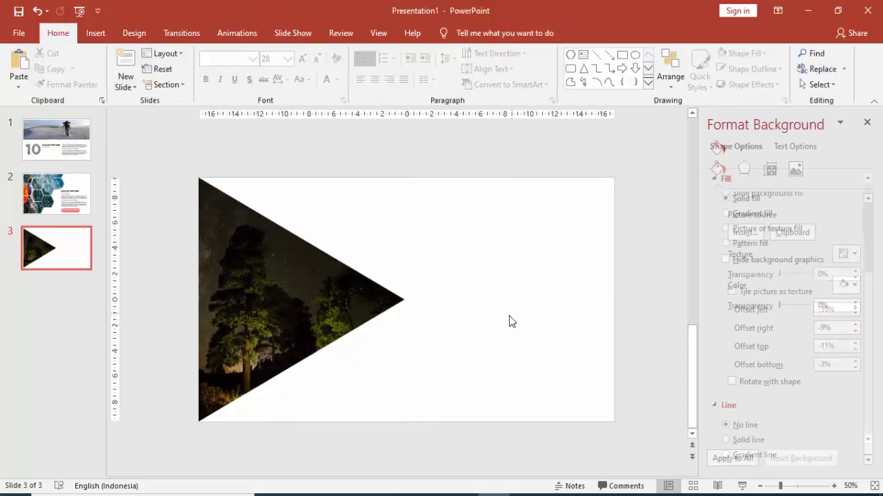
pyautogui.click(359, 308)
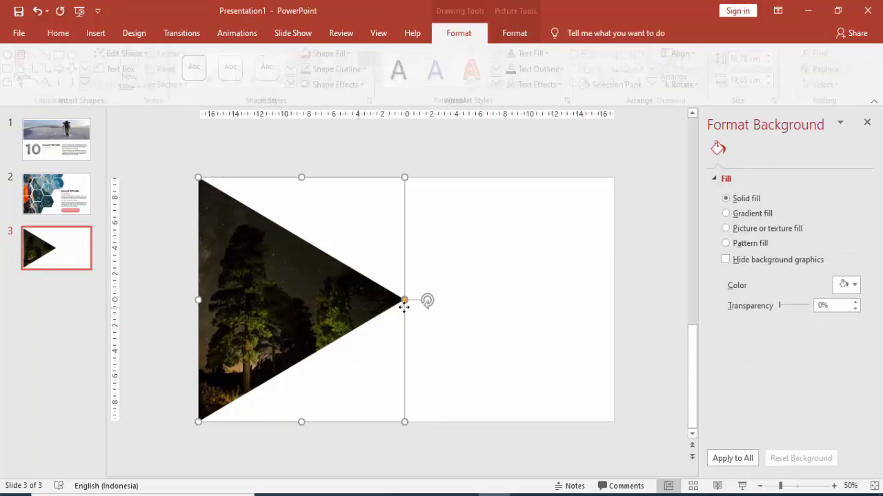
pyautogui.click(416, 276)
pyautogui.click(95, 33)
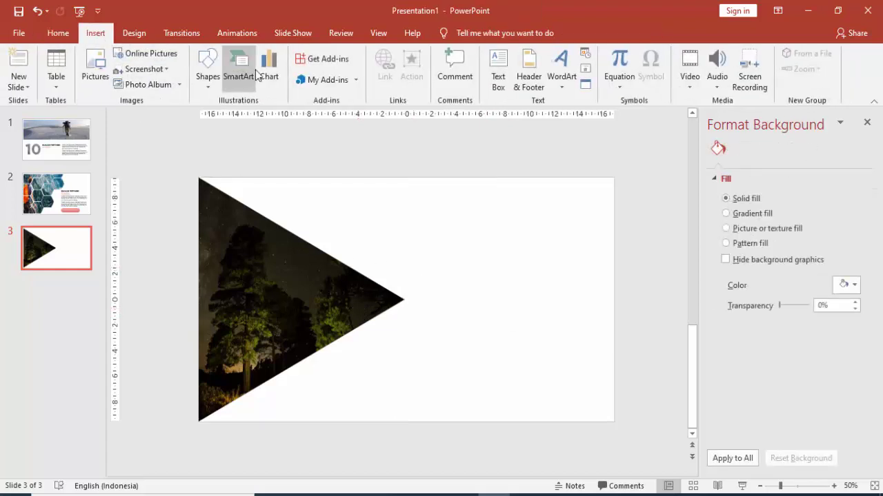
pyautogui.click(206, 62)
pyautogui.click(293, 116)
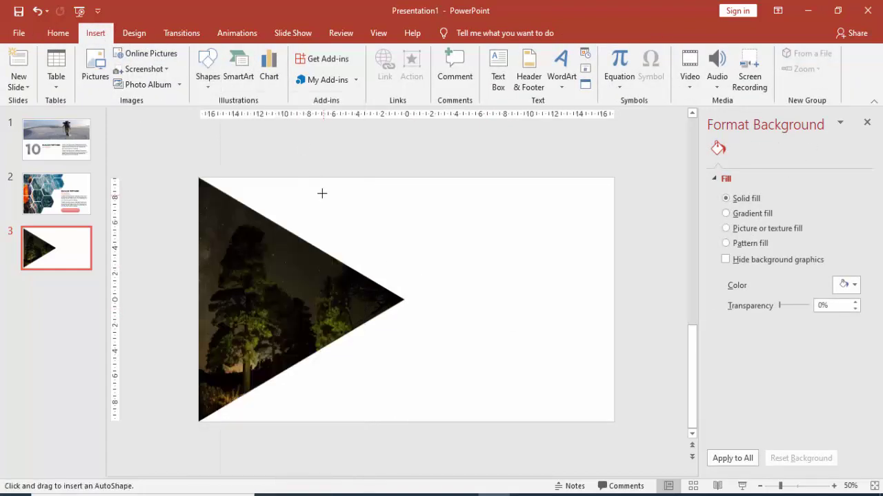
pyautogui.moveTo(318, 192); pyautogui.dragTo(354, 229)
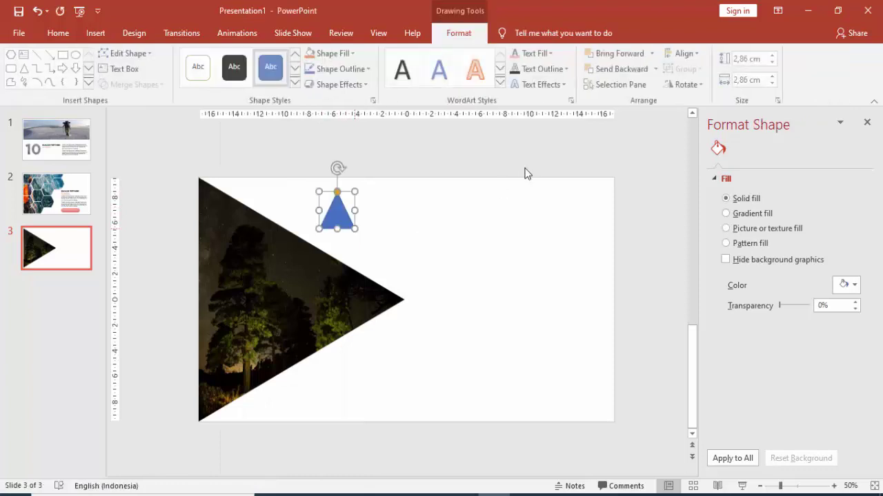
pyautogui.click(688, 84)
pyautogui.click(712, 98)
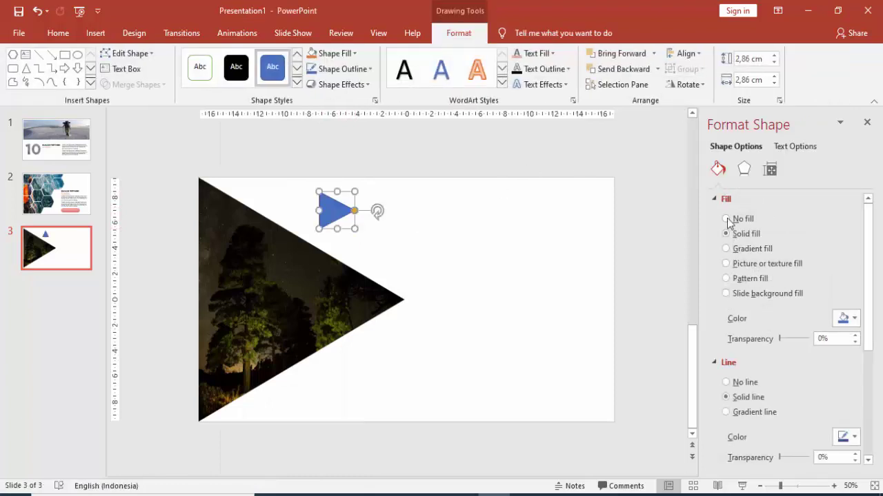
pyautogui.click(727, 383)
pyautogui.moveTo(331, 207); pyautogui.dragTo(269, 207)
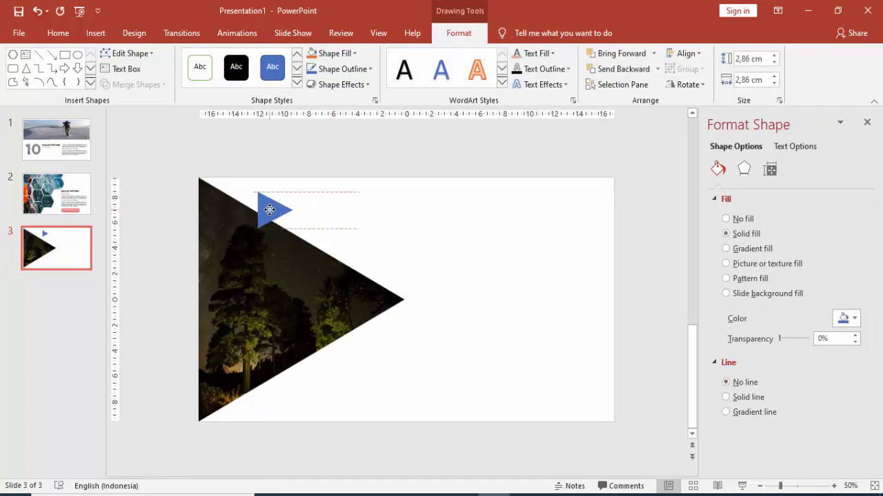
# - Fill the small triangle pink, then duplicate it as a light-pink copy placed lower
pyautogui.click(854, 318)
pyautogui.click(774, 452)
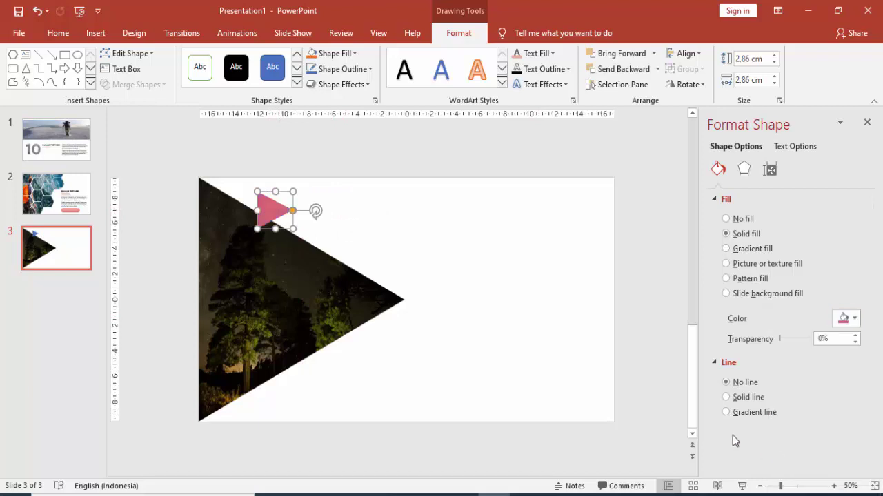
pyautogui.moveTo(279, 211)
pyautogui.mouseDown()
pyautogui.moveTo(322, 237)
pyautogui.moveTo(327, 228)
pyautogui.mouseUp()
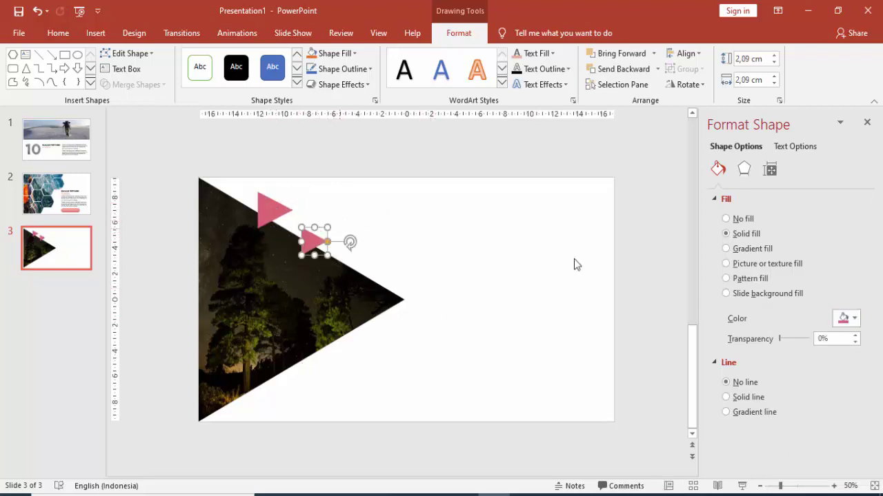
pyautogui.click(844, 318)
pyautogui.click(785, 452)
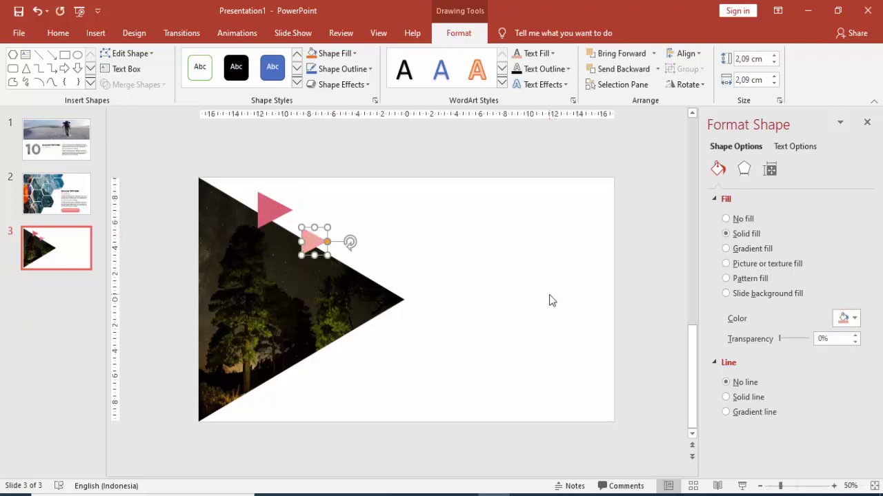
pyautogui.click(549, 301)
pyautogui.click(309, 238)
pyautogui.moveTo(304, 241)
pyautogui.mouseDown()
pyautogui.moveTo(309, 247)
pyautogui.moveTo(247, 396)
pyautogui.moveTo(274, 363)
pyautogui.moveTo(255, 388)
pyautogui.mouseUp()
# - Give a triangle copy a custom blue fill and place it at the lower left, slightly smaller
pyautogui.click(848, 321)
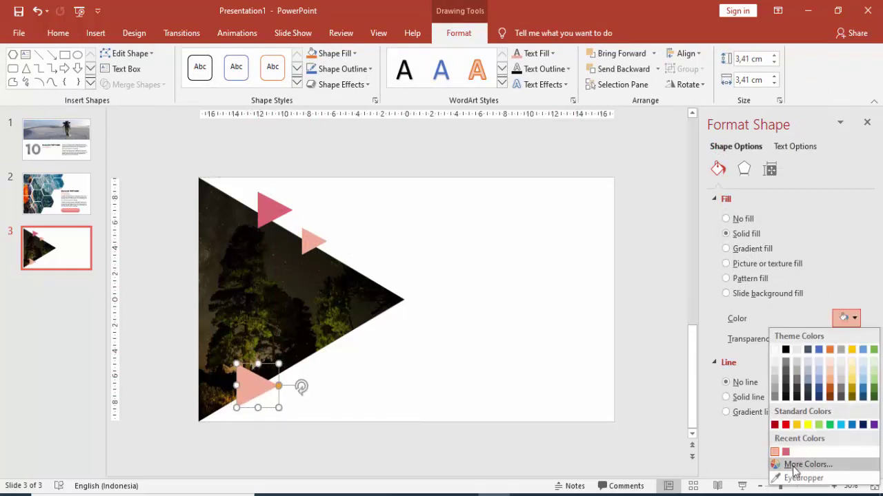
pyautogui.click(738, 467)
pyautogui.click(419, 197)
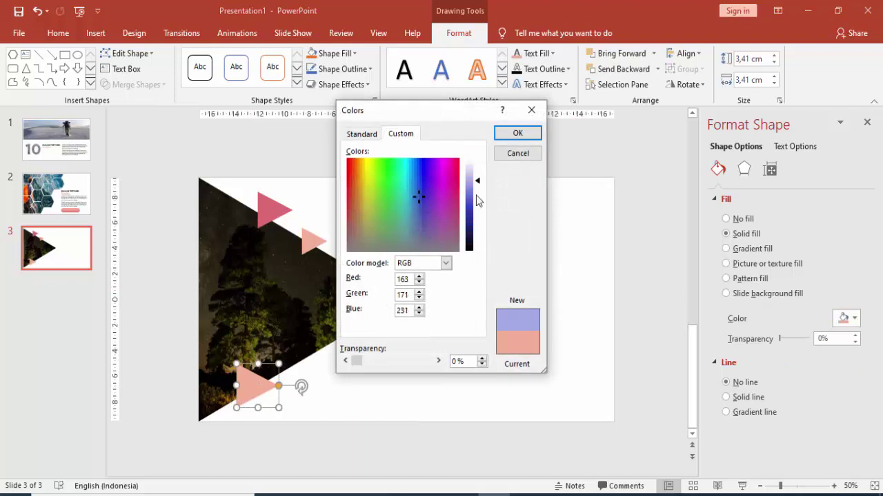
pyautogui.click(474, 197)
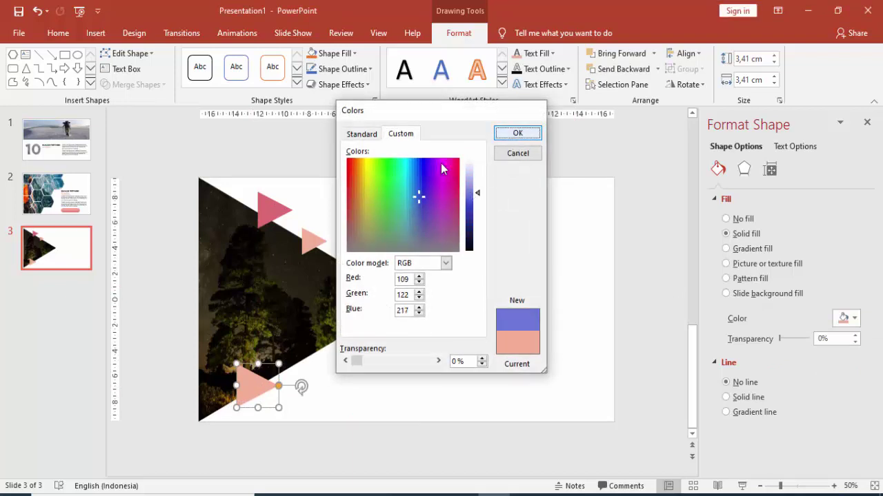
pyautogui.click(517, 133)
pyautogui.scroll(-2, 417, 332)
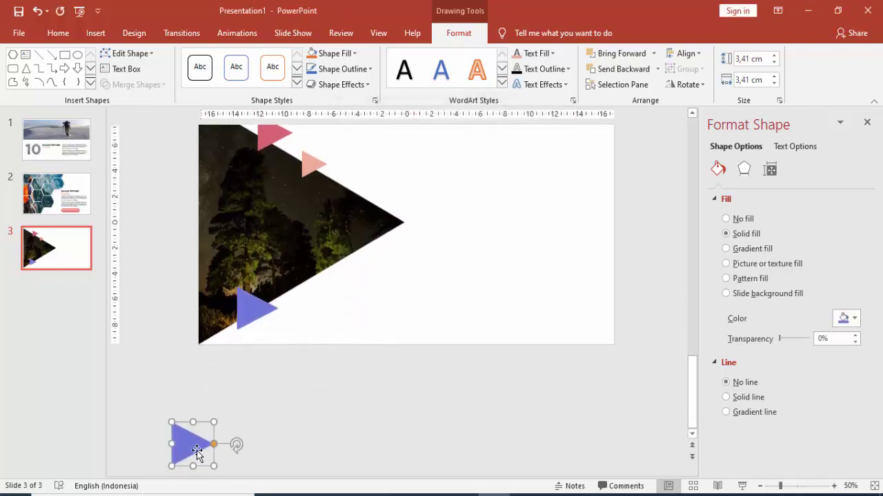
pyautogui.moveTo(196, 451); pyautogui.dragTo(303, 260)
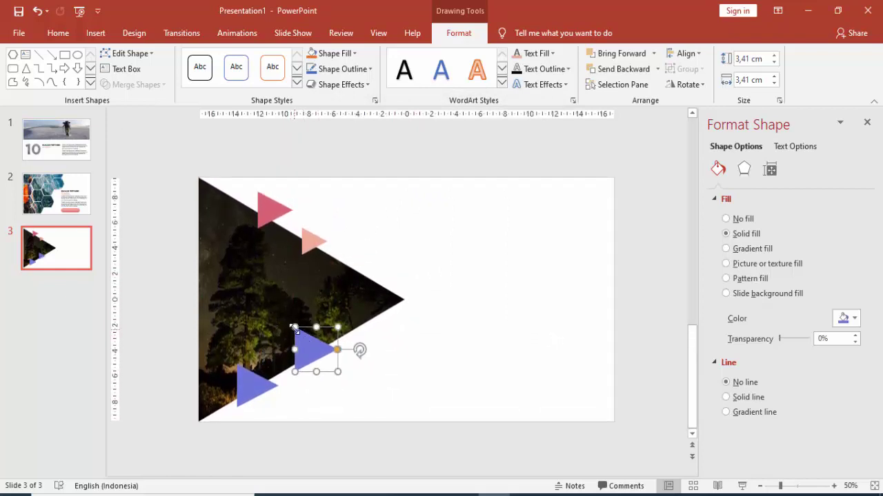
pyautogui.moveTo(294, 329); pyautogui.dragTo(300, 335)
# - Fill the next triangle with a sampled teal, then nudge and shrink it slightly
pyautogui.click(847, 318)
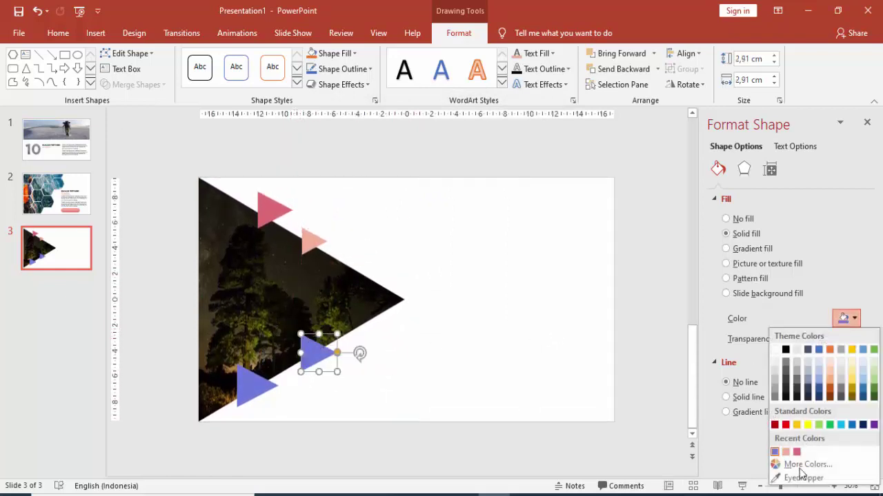
pyautogui.click(798, 478)
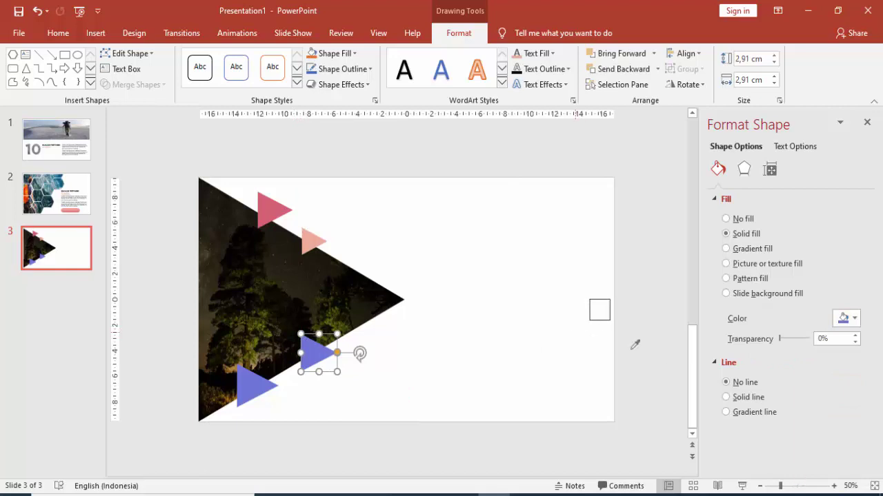
pyautogui.click(844, 318)
pyautogui.click(806, 464)
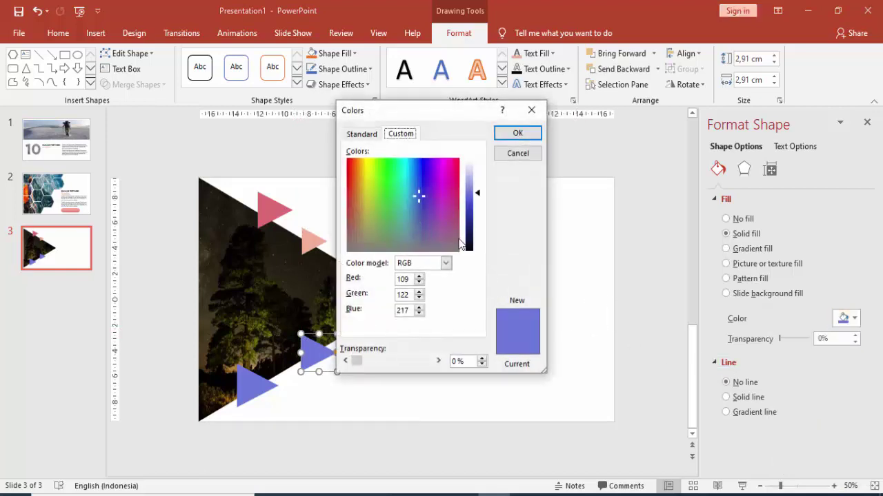
pyautogui.click(517, 132)
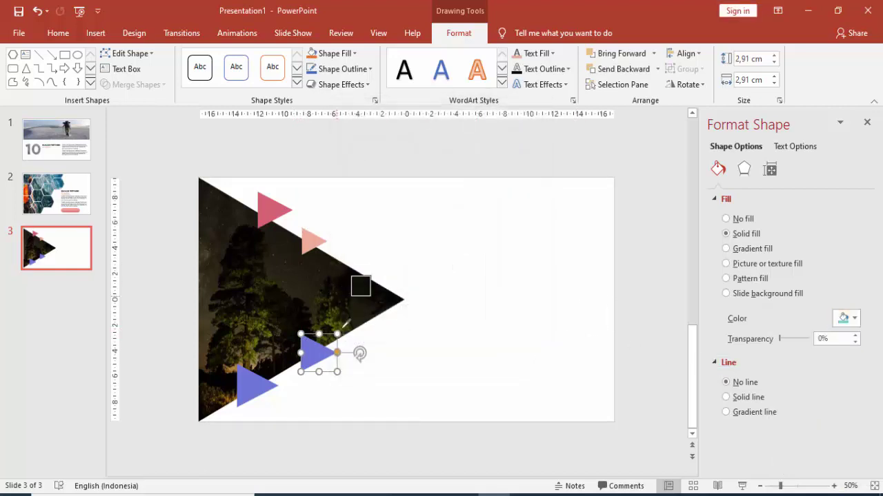
pyautogui.click(379, 229)
pyautogui.click(474, 310)
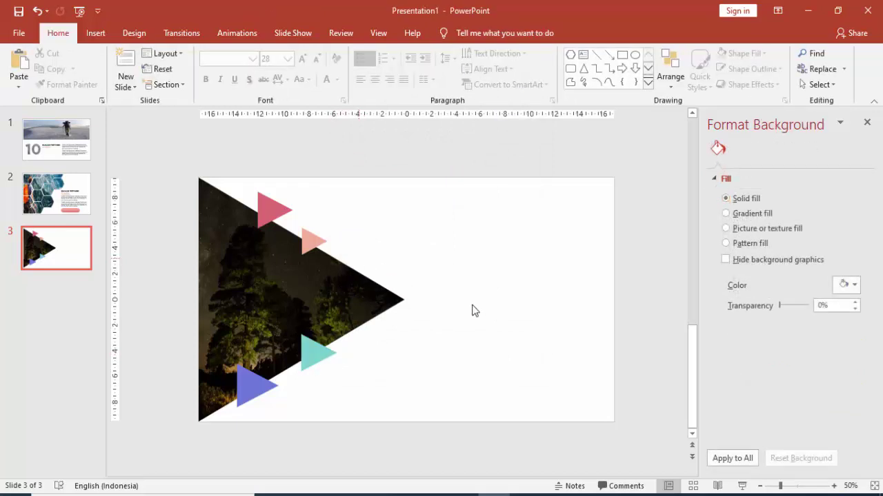
pyautogui.click(310, 365)
pyautogui.moveTo(310, 365); pyautogui.dragTo(304, 371)
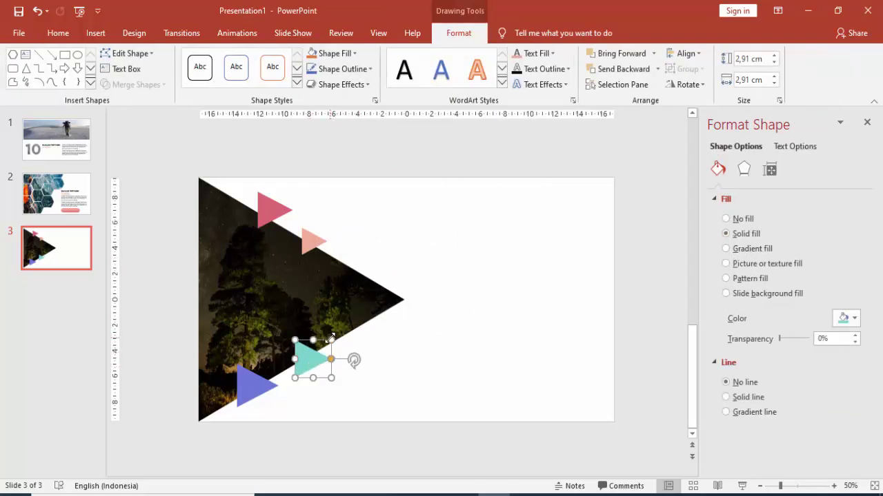
pyautogui.moveTo(331, 338)
pyautogui.mouseDown()
pyautogui.moveTo(319, 375)
pyautogui.moveTo(360, 351)
pyautogui.mouseUp()
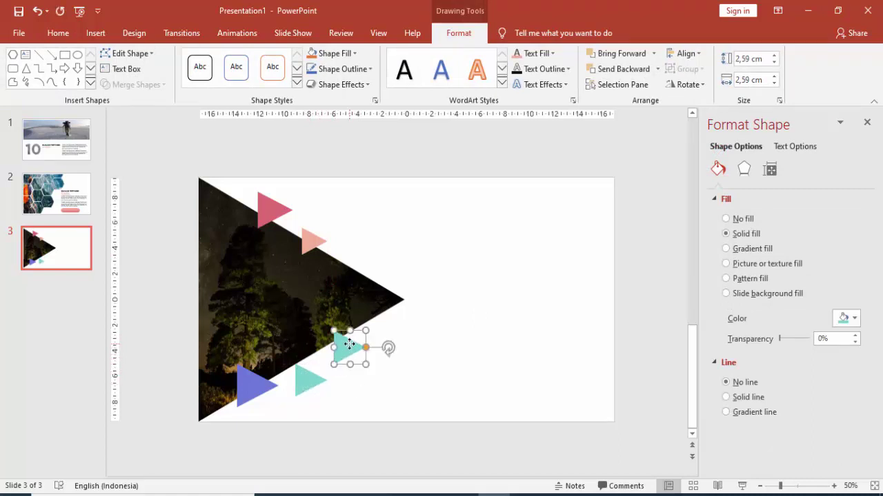
# - Make the copy an unfilled pink-outlined triangle and duplicate it near the photo triangle's tip
pyautogui.click(736, 219)
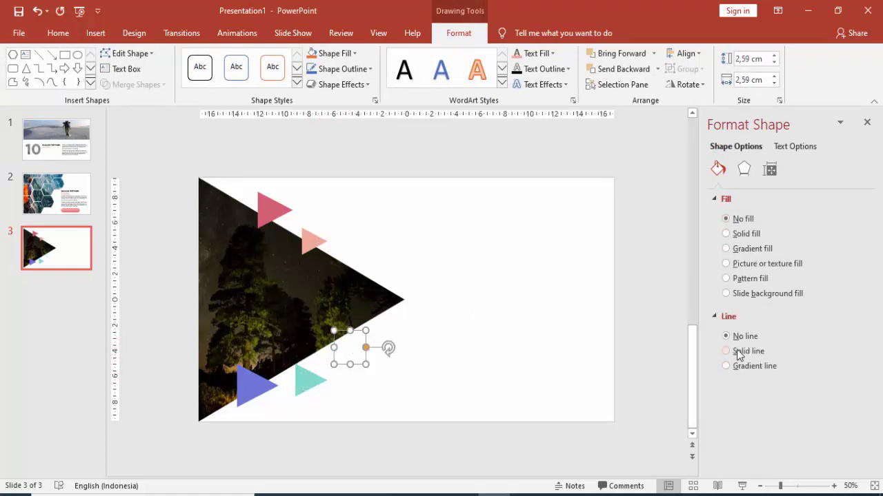
pyautogui.click(738, 353)
pyautogui.moveTo(356, 346); pyautogui.dragTo(365, 240)
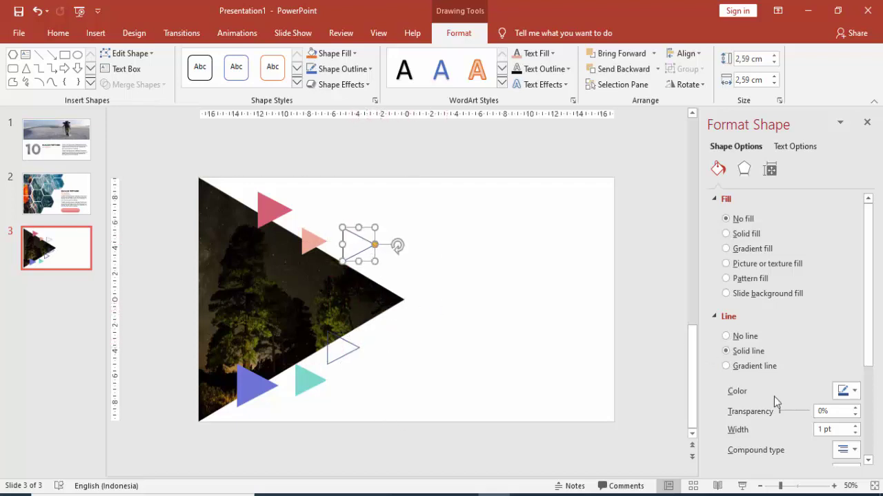
pyautogui.click(844, 392)
pyautogui.click(808, 348)
pyautogui.click(507, 280)
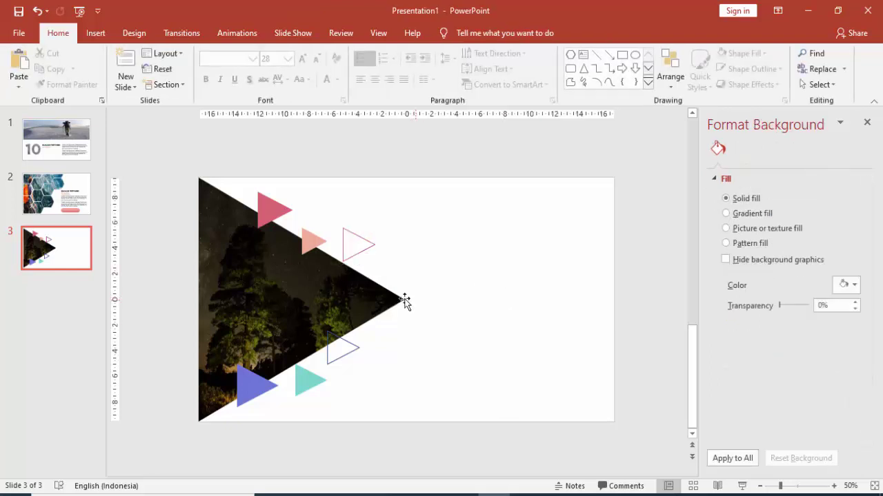
pyautogui.click(355, 263)
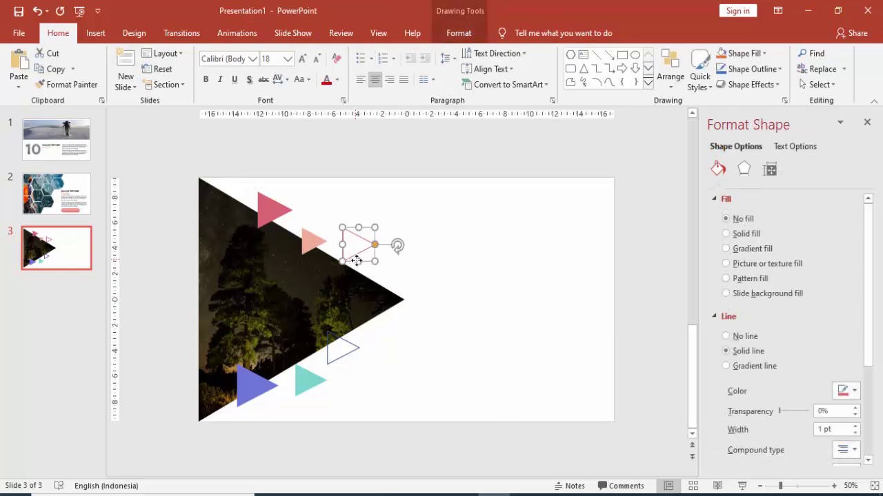
pyautogui.moveTo(368, 256)
pyautogui.mouseDown()
pyautogui.moveTo(404, 288)
pyautogui.moveTo(409, 270)
pyautogui.mouseUp()
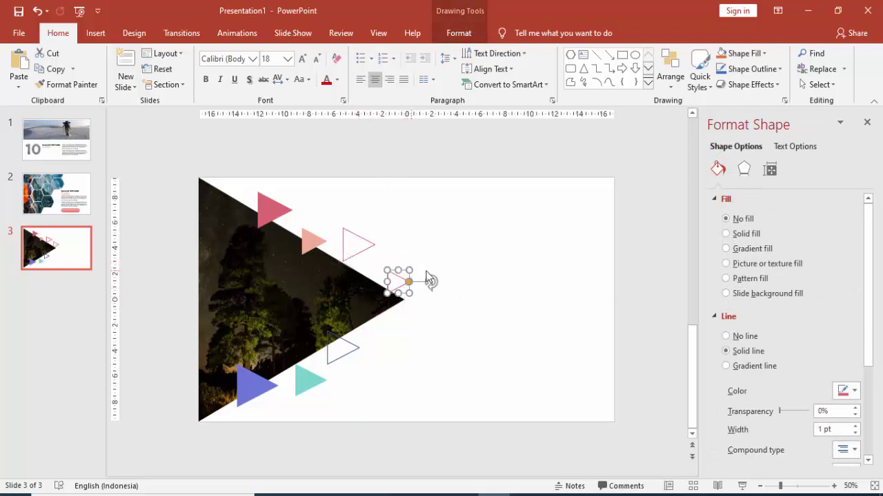
# - Fill the tip triangle lavender (184, 147, 221) with no outline, lower it, then return to slide 2
pyautogui.click(752, 338)
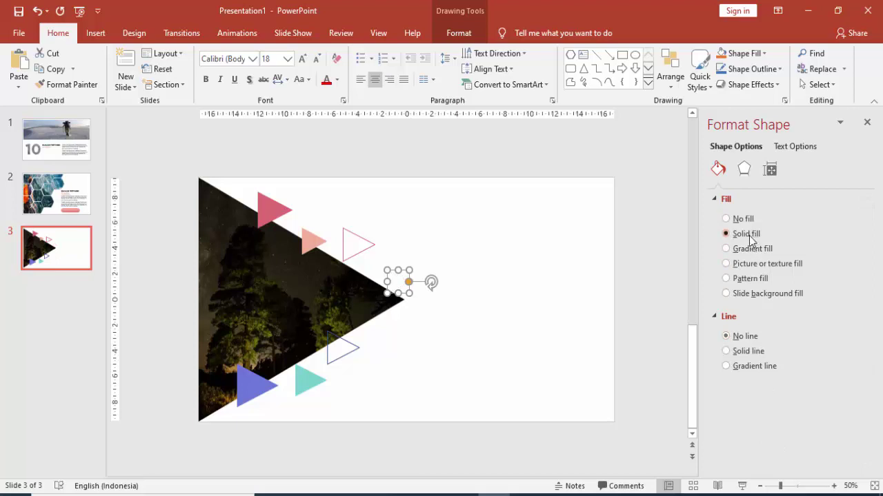
pyautogui.click(844, 318)
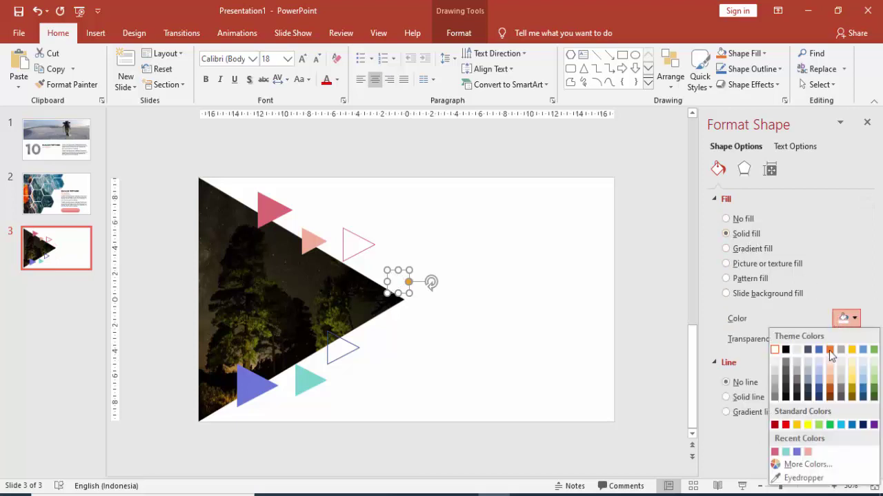
pyautogui.click(806, 465)
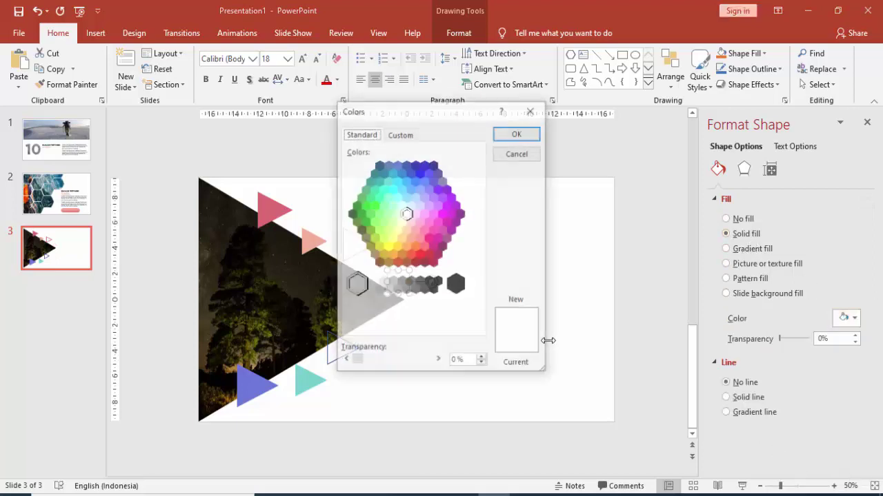
pyautogui.click(400, 134)
pyautogui.click(430, 204)
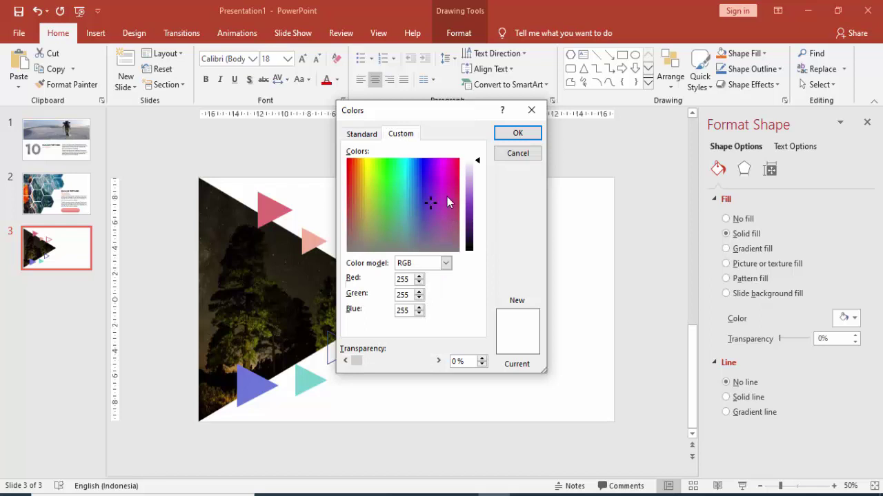
pyautogui.click(470, 199)
pyautogui.click(472, 189)
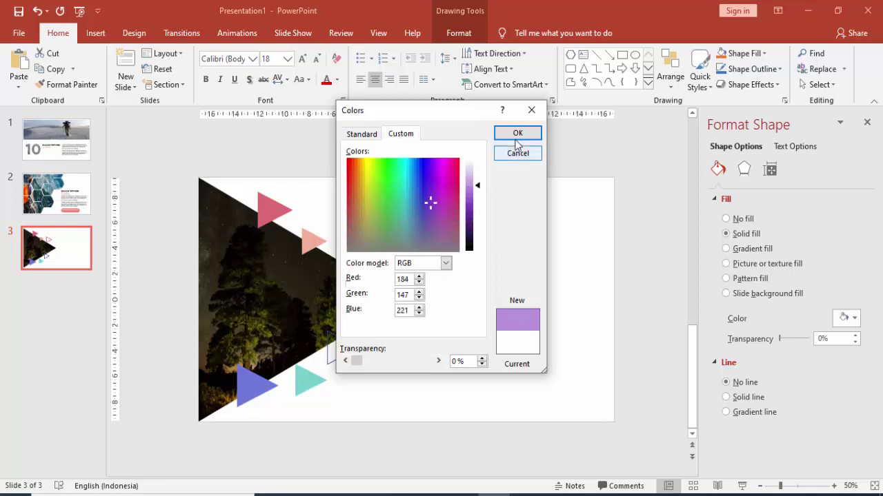
pyautogui.click(517, 133)
pyautogui.moveTo(396, 280); pyautogui.dragTo(382, 325)
pyautogui.click(465, 294)
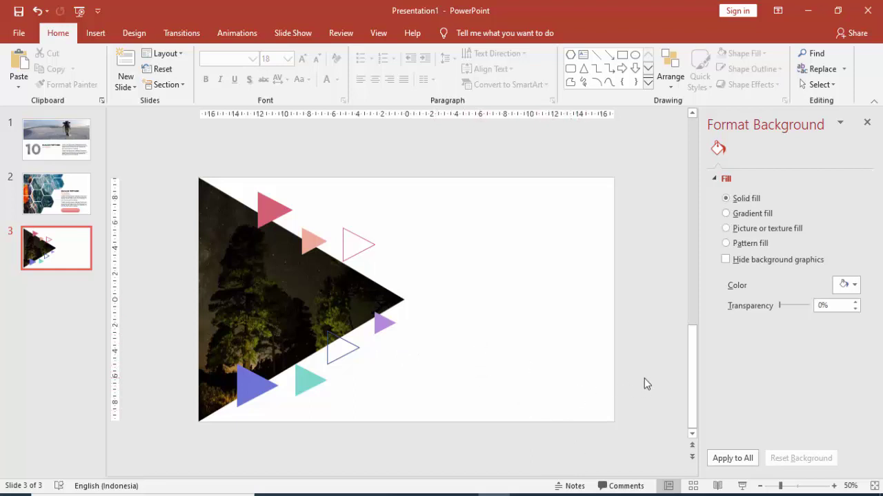
pyautogui.press('pageup')
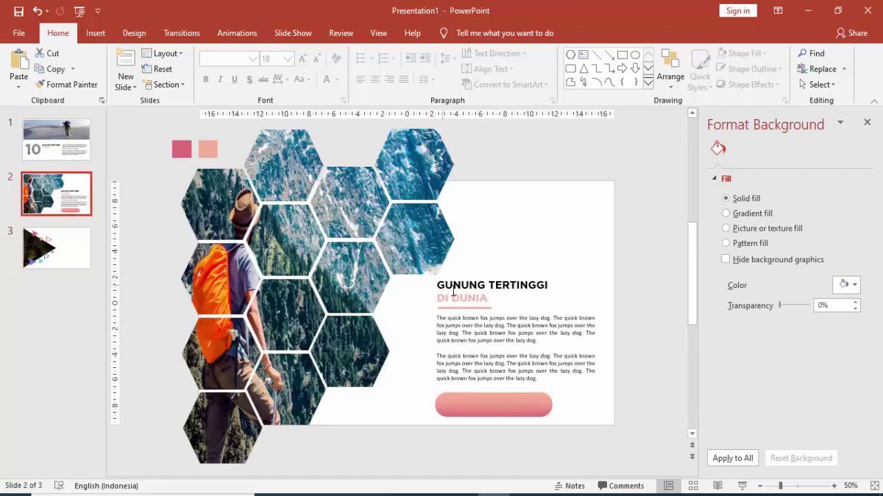
# - Paste slide 2's title, body text and pink button onto slide 3 and nudge them up
pyautogui.click(466, 288)
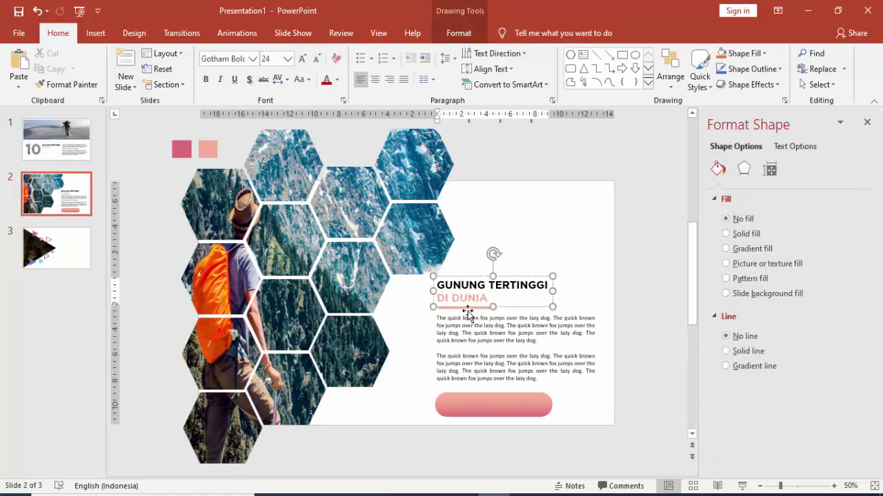
pyautogui.keyDown('shift'); pyautogui.click(468, 317); pyautogui.keyUp('shift')
pyautogui.keyDown('shift'); pyautogui.click(460, 404); pyautogui.keyUp('shift')
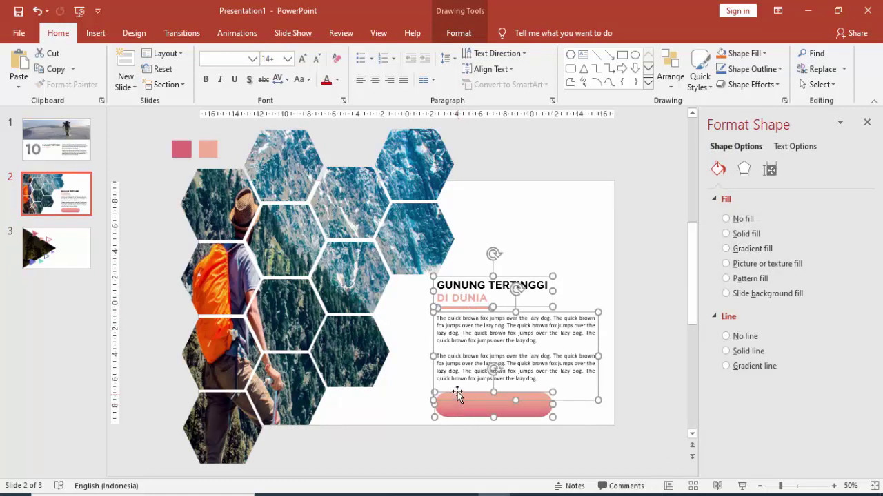
pyautogui.click(65, 248)
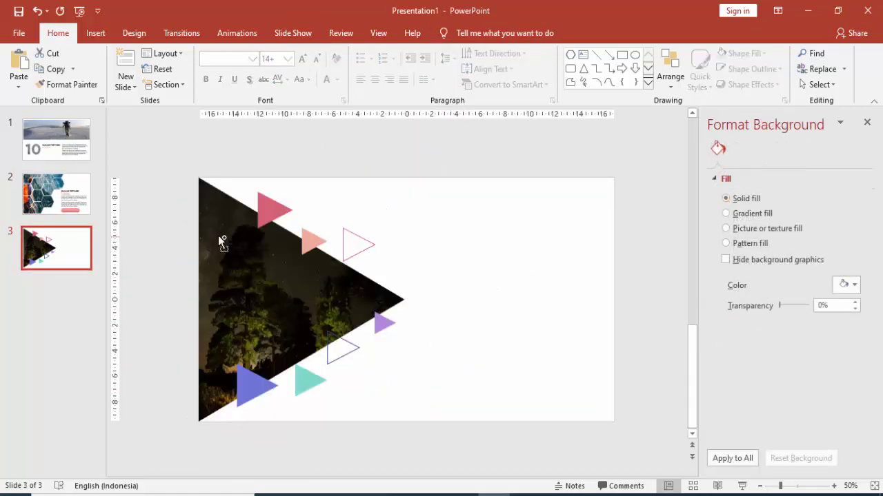
pyautogui.hotkey('ctrl', 'v')
pyautogui.press('Up')
pyautogui.press('Up')
pyautogui.press('Up')
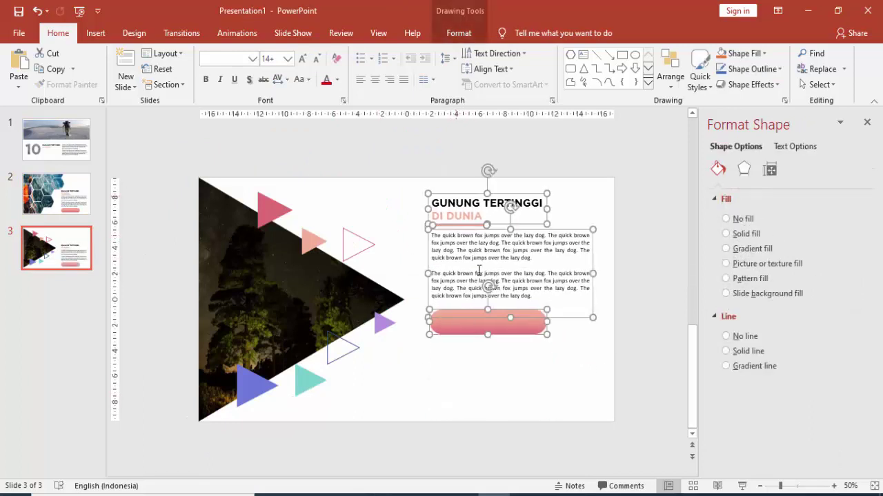
pyautogui.click(524, 358)
# - Make the pink button narrower and drag it lower on slide 3
pyautogui.click(531, 322)
pyautogui.click(547, 310)
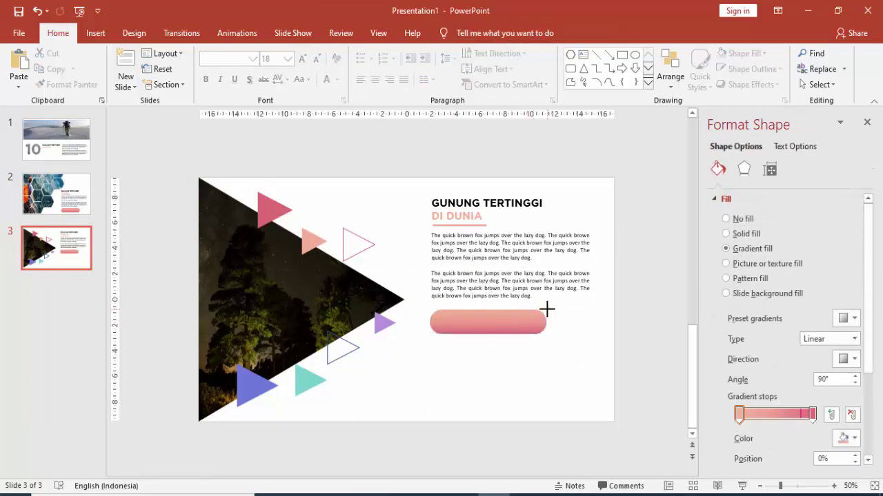
pyautogui.click(547, 310)
pyautogui.moveTo(545, 309)
pyautogui.mouseDown()
pyautogui.moveTo(503, 315)
pyautogui.moveTo(477, 392)
pyautogui.moveTo(487, 384)
pyautogui.mouseUp()
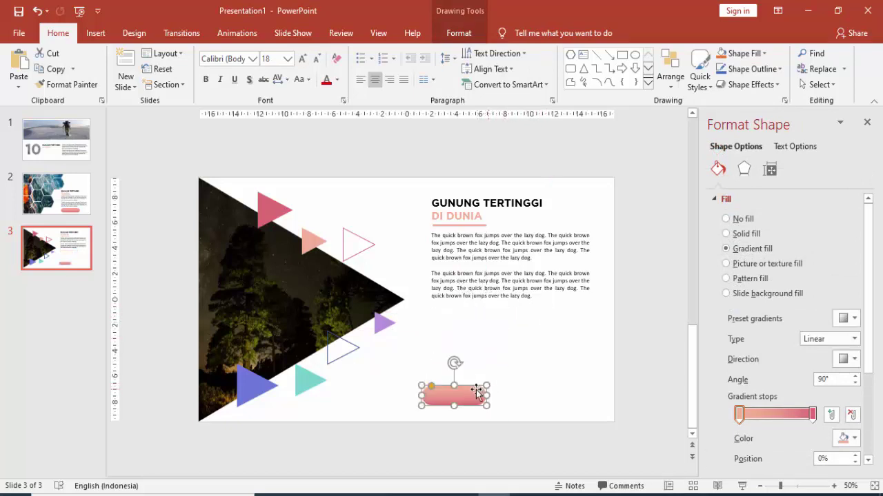
pyautogui.click(492, 321)
pyautogui.click(492, 295)
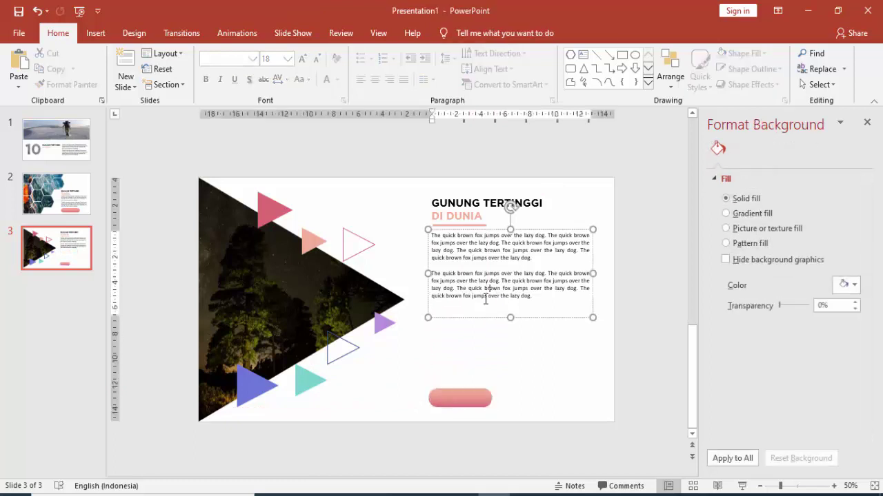
# - Shift the GUNUNG TERTINGGI title slightly left to align with the body text
pyautogui.click(509, 317)
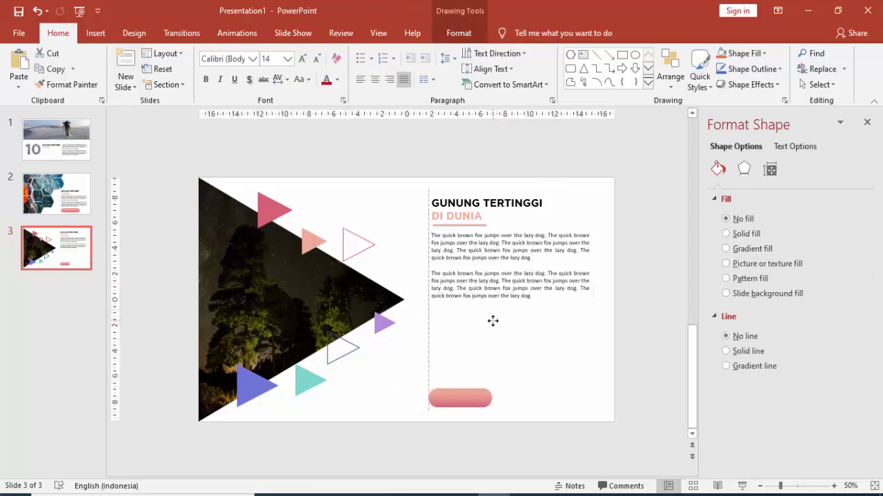
pyautogui.click(430, 204)
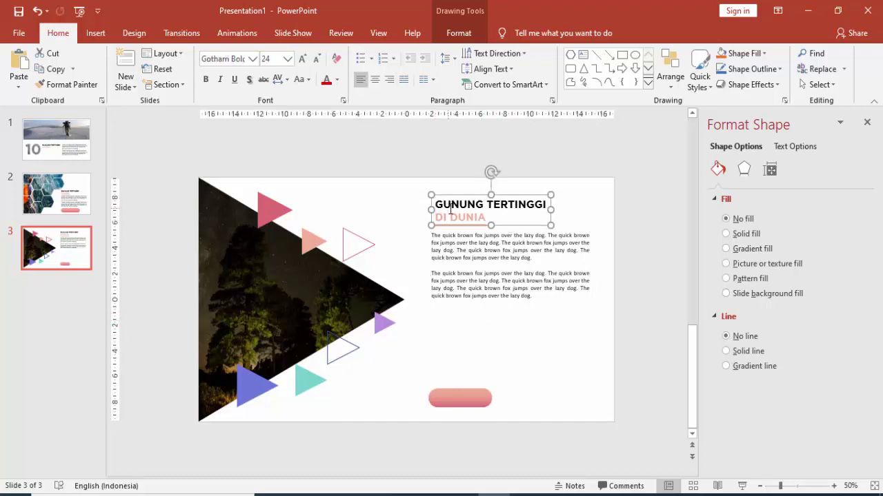
pyautogui.moveTo(447, 193); pyautogui.dragTo(443, 191)
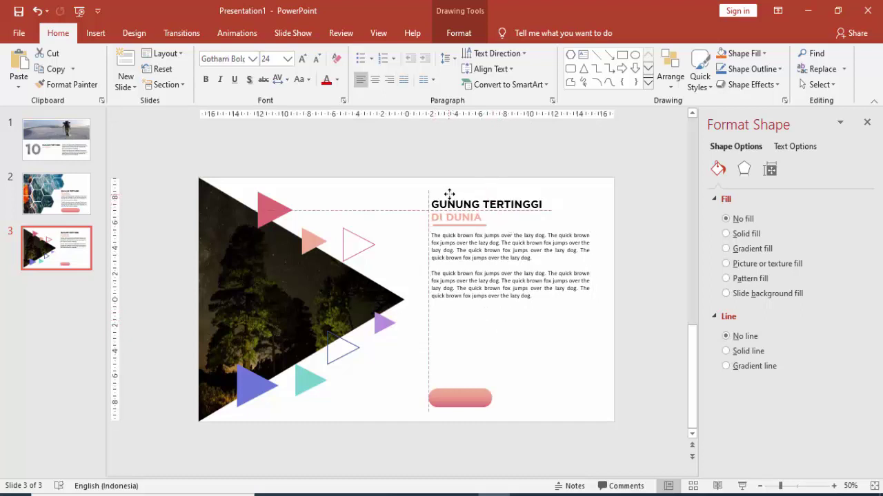
# - Duplicate the body text box below the original, filling the space down to the pink button
pyautogui.click(474, 287)
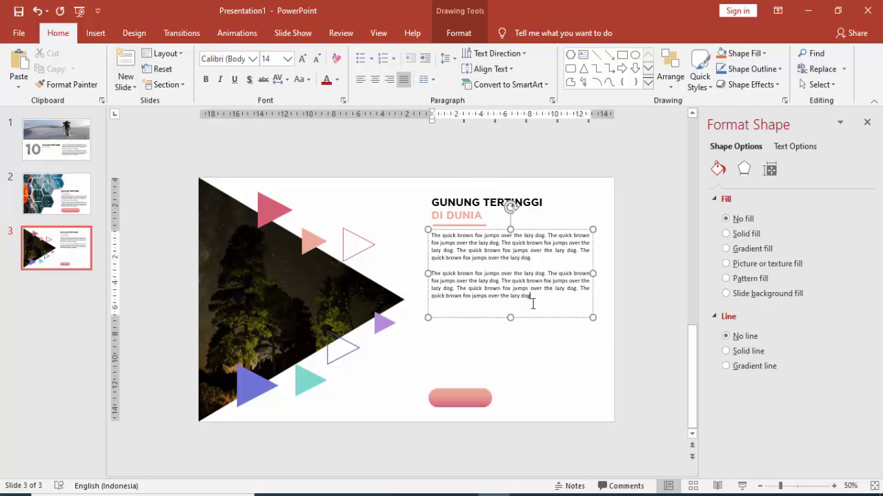
pyautogui.click(509, 316)
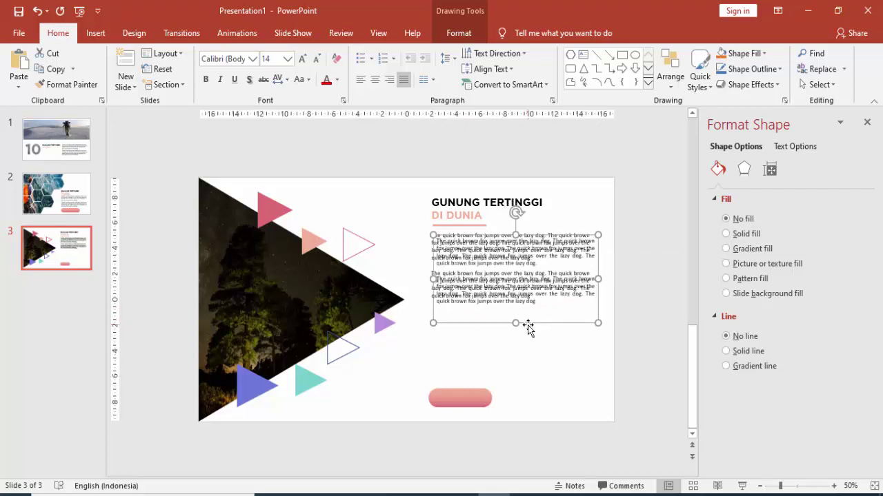
pyautogui.moveTo(527, 324); pyautogui.dragTo(528, 326)
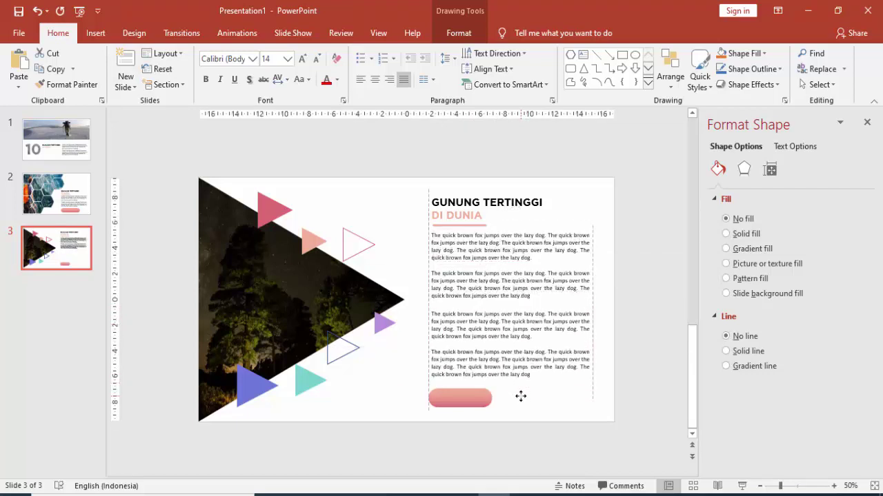
pyautogui.click(521, 395)
pyautogui.click(473, 402)
pyautogui.click(500, 368)
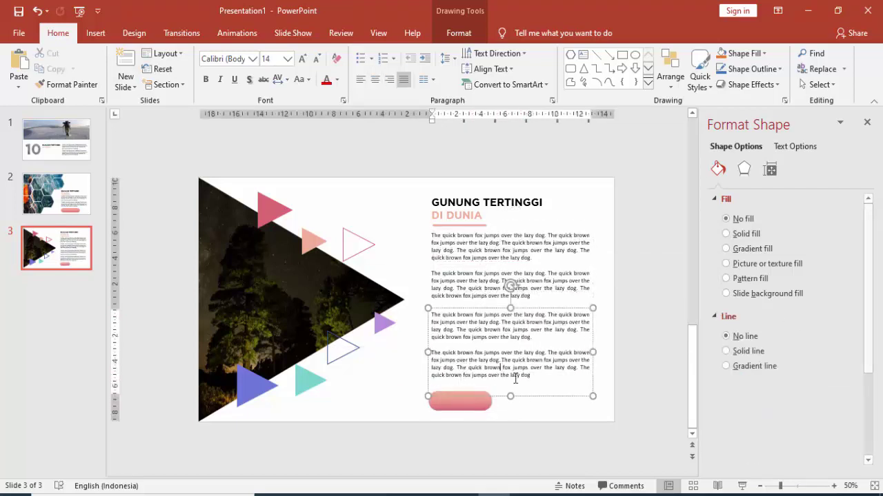
pyautogui.click(597, 214)
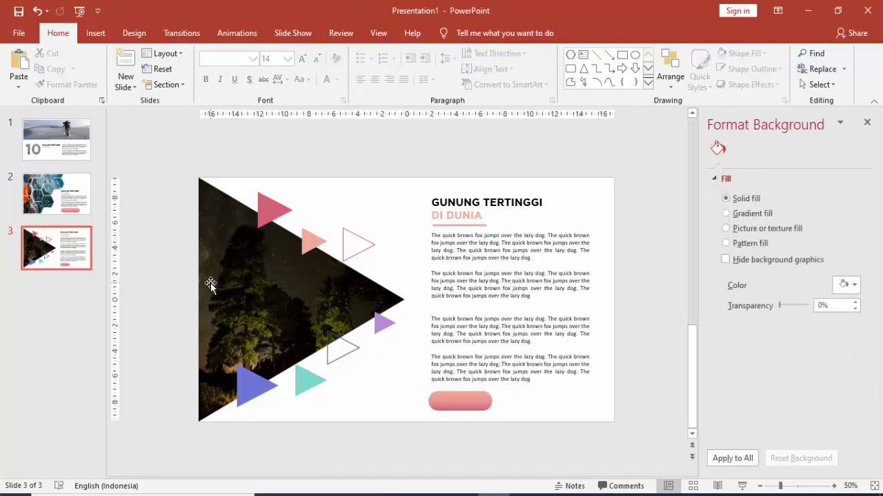
# - Insert a new slide after slide 3 and delete its title and content placeholders
pyautogui.rightClick(58, 284)
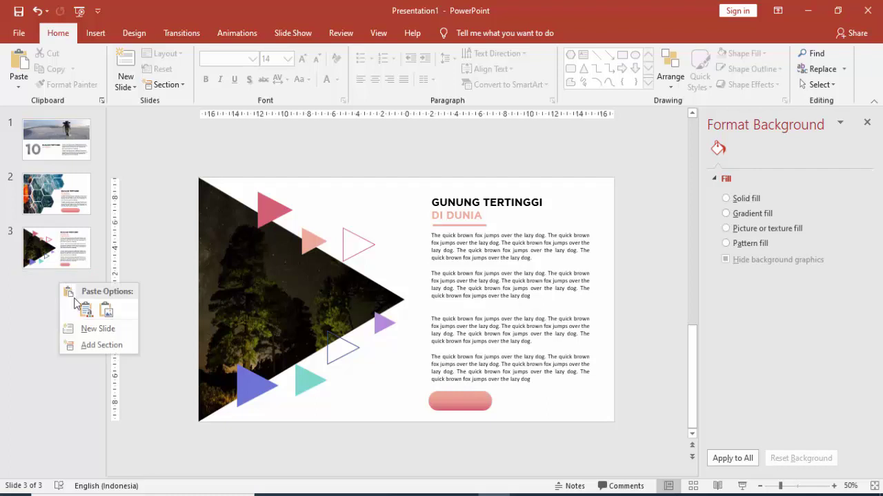
pyautogui.click(74, 327)
pyautogui.click(391, 193)
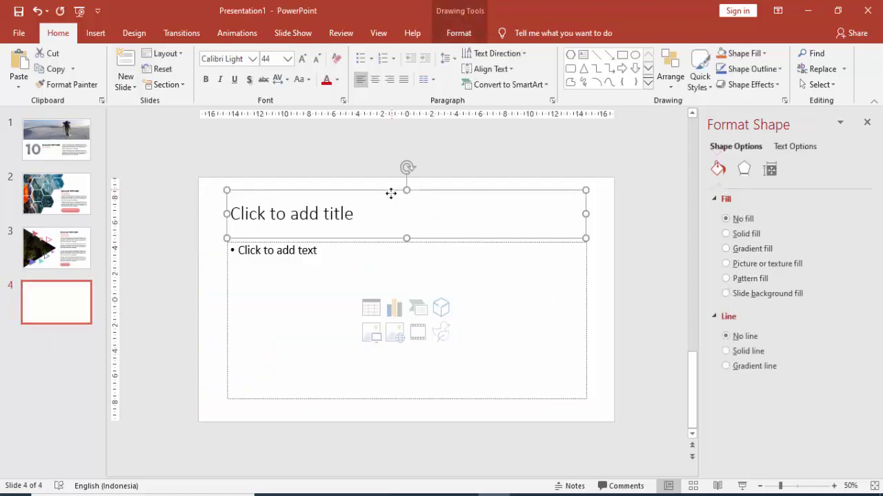
pyautogui.press('Delete')
pyautogui.click(391, 240)
pyautogui.press('Delete')
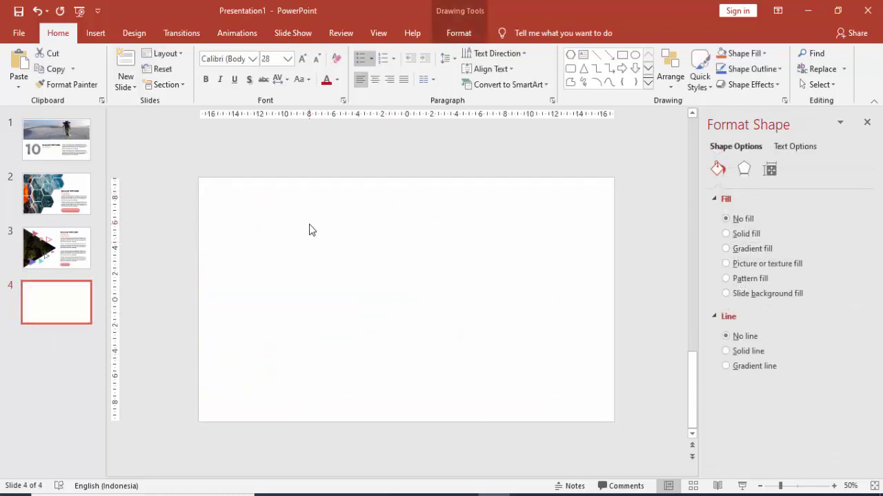
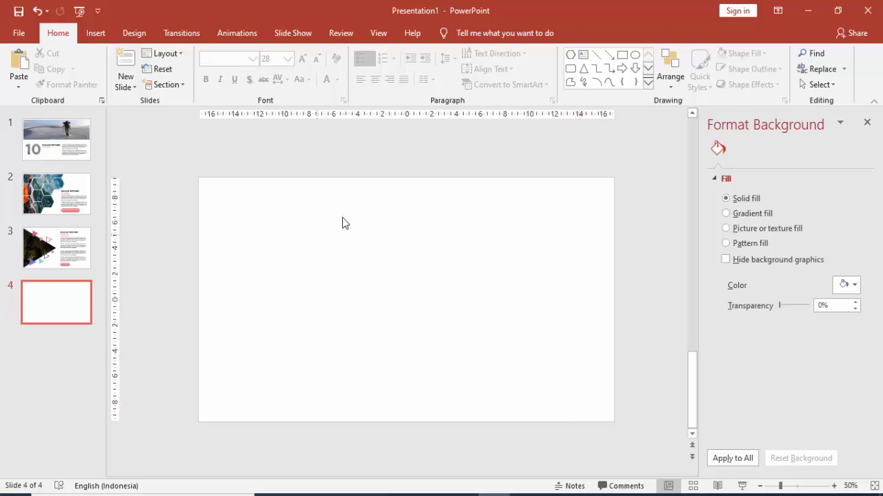
# - Draw a 9 cm blue square near the top-right corner of slide 4 using the Rectangle shape
pyautogui.click(95, 33)
pyautogui.click(207, 66)
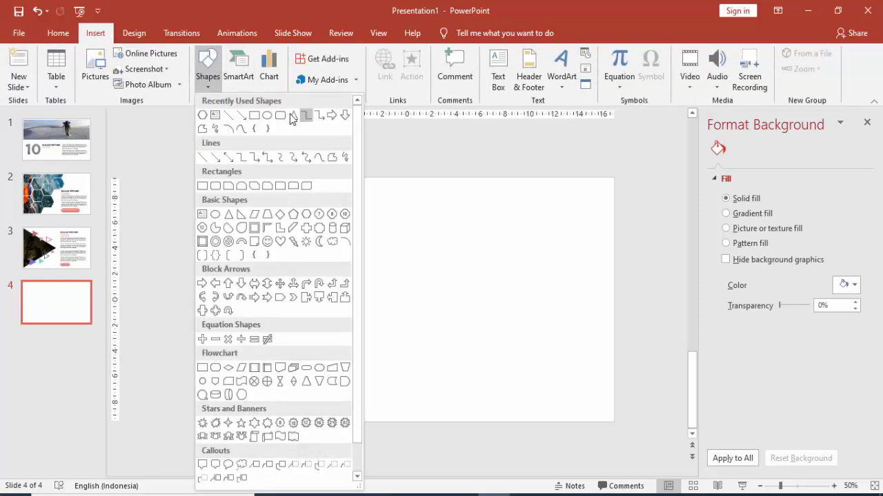
pyautogui.click(293, 115)
pyautogui.moveTo(485, 186); pyautogui.dragTo(596, 302)
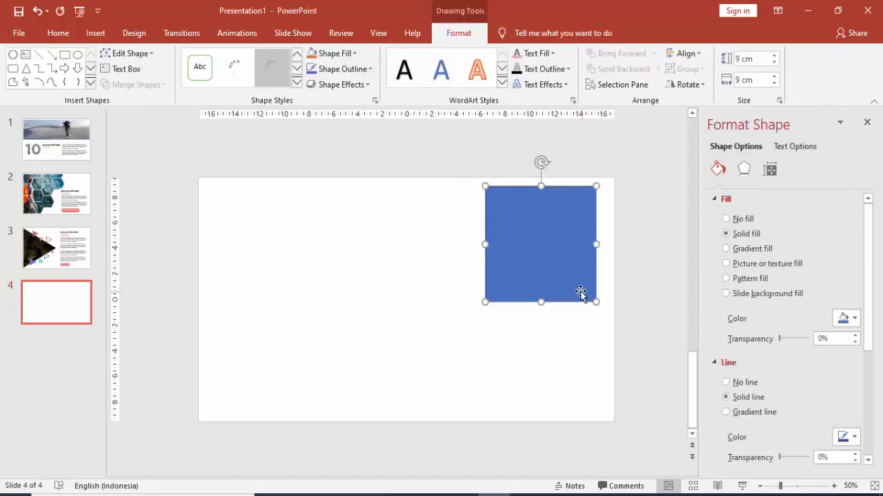
# - Remove the square's outline and place a 6.62 cm copy to its lower left
pyautogui.click(735, 383)
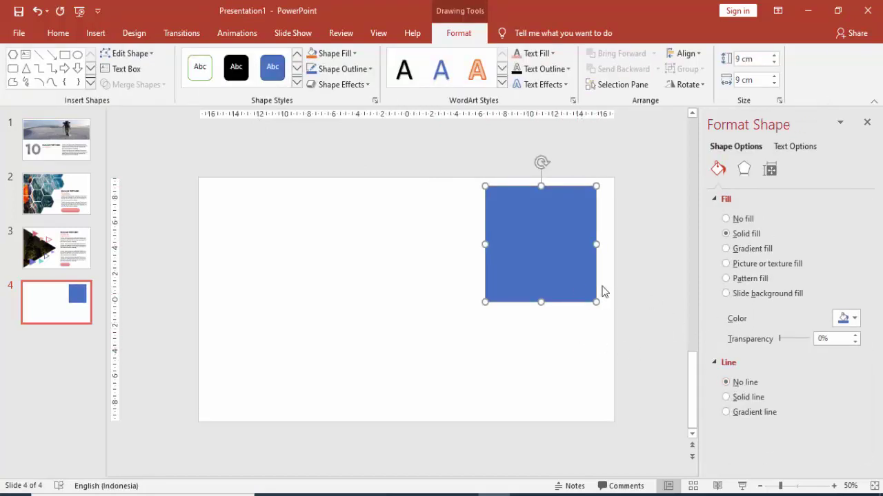
pyautogui.moveTo(547, 277); pyautogui.dragTo(413, 274)
pyautogui.moveTo(363, 325); pyautogui.dragTo(393, 295)
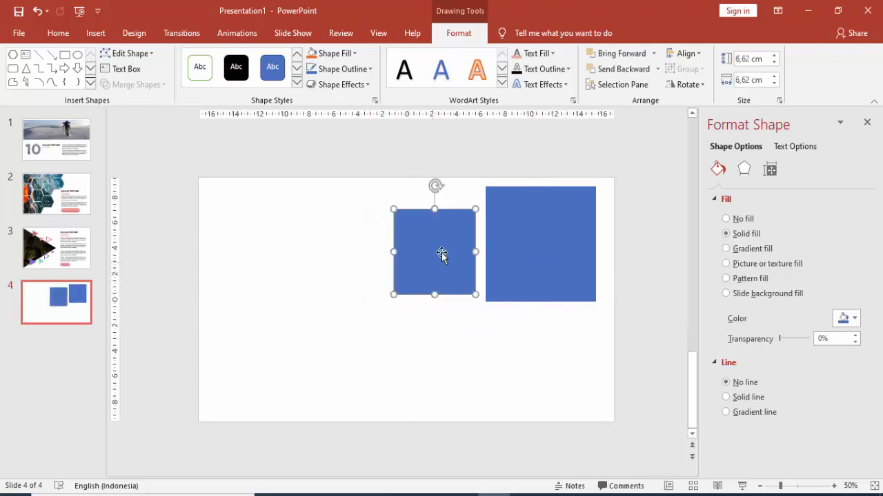
pyautogui.moveTo(441, 253); pyautogui.dragTo(438, 282)
# - Duplicate the small square into a 5.82 cm square below and a 7.57 cm square beside it
pyautogui.hotkey('ctrl', 'd')
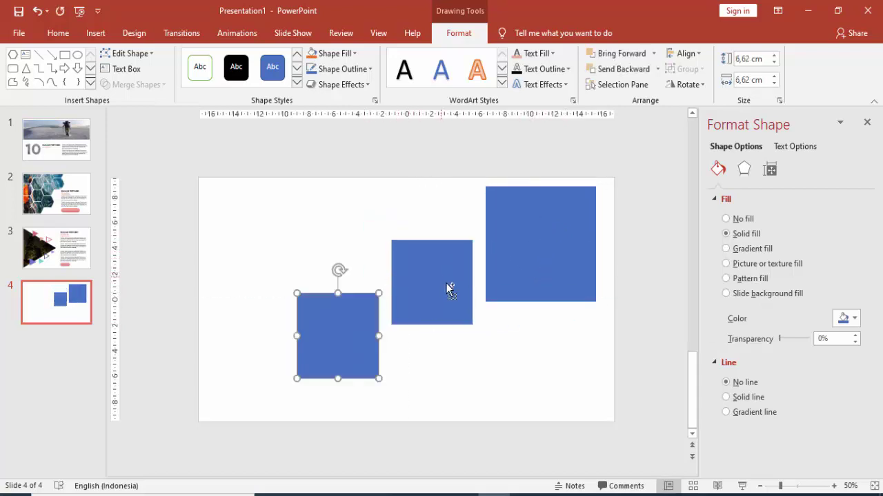
pyautogui.moveTo(339, 335); pyautogui.dragTo(448, 370)
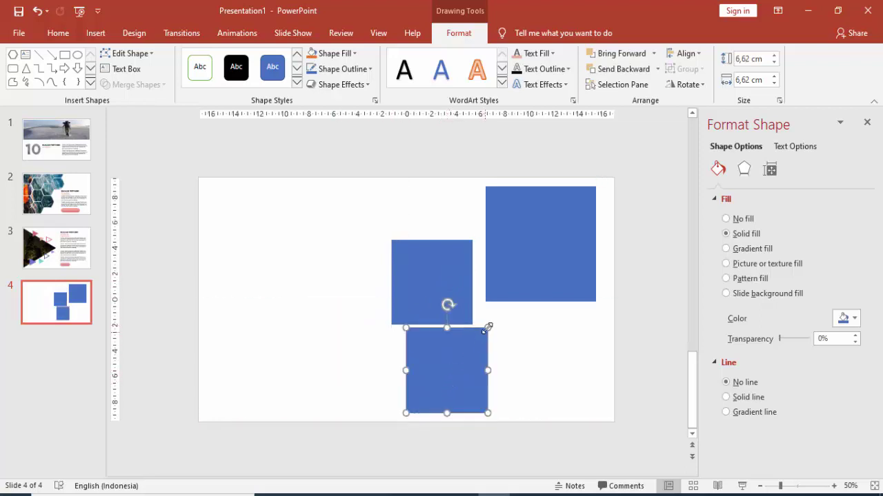
pyautogui.moveTo(488, 327); pyautogui.dragTo(474, 353)
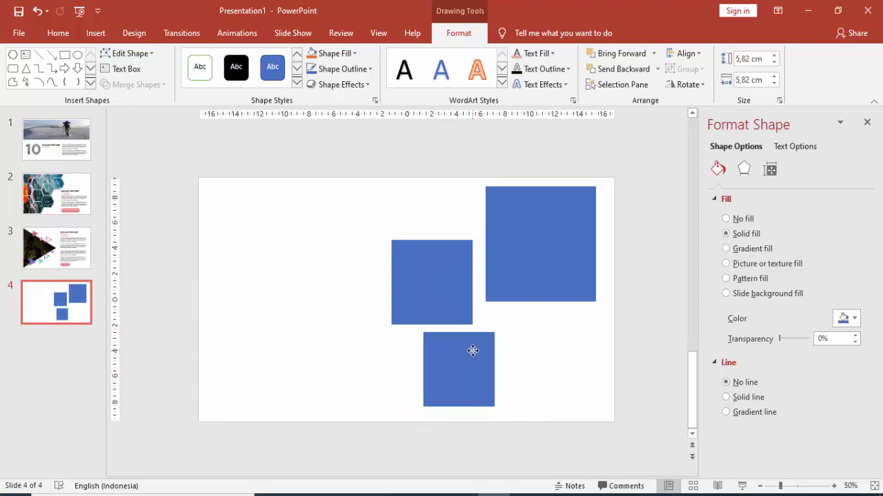
pyautogui.hotkey('ctrl', 'd')
pyautogui.moveTo(493, 419); pyautogui.dragTo(542, 345)
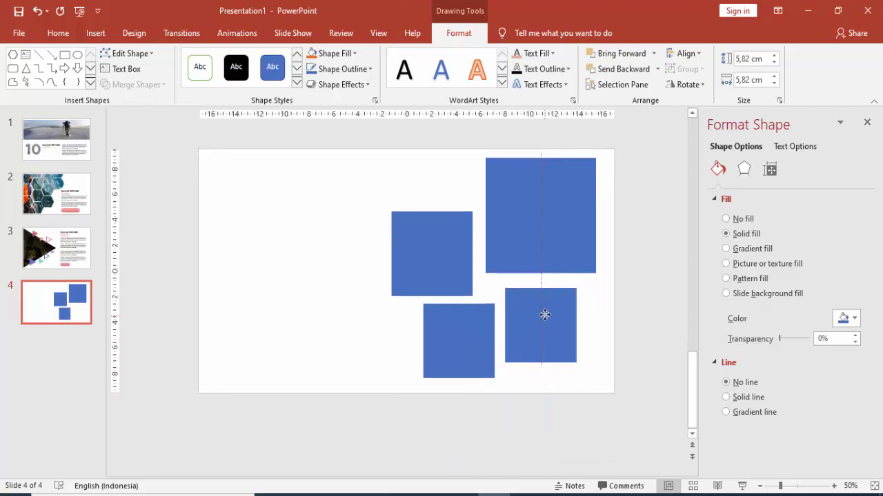
pyautogui.moveTo(582, 400)
pyautogui.mouseDown()
pyautogui.moveTo(595, 414)
pyautogui.moveTo(590, 405)
pyautogui.mouseUp()
pyautogui.moveTo(563, 370); pyautogui.dragTo(574, 370)
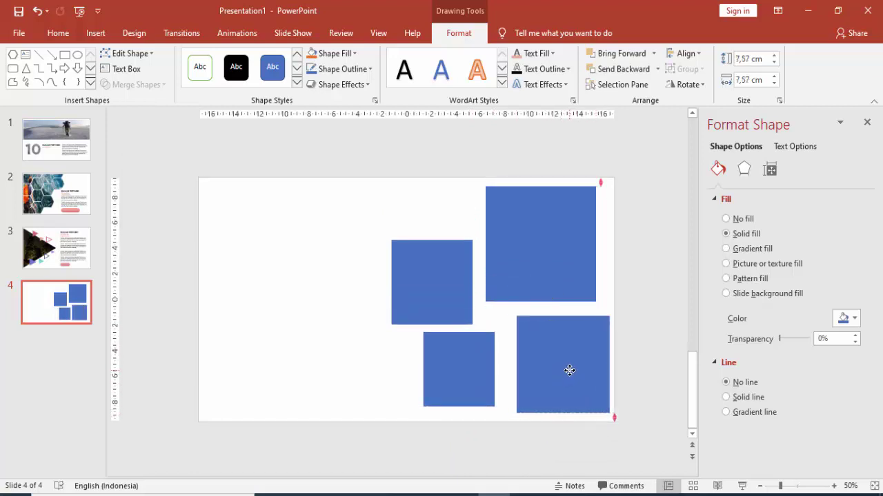
# - Nudge the four squares into a tight collage on the slide's right half
pyautogui.moveTo(483, 370); pyautogui.dragTo(495, 366)
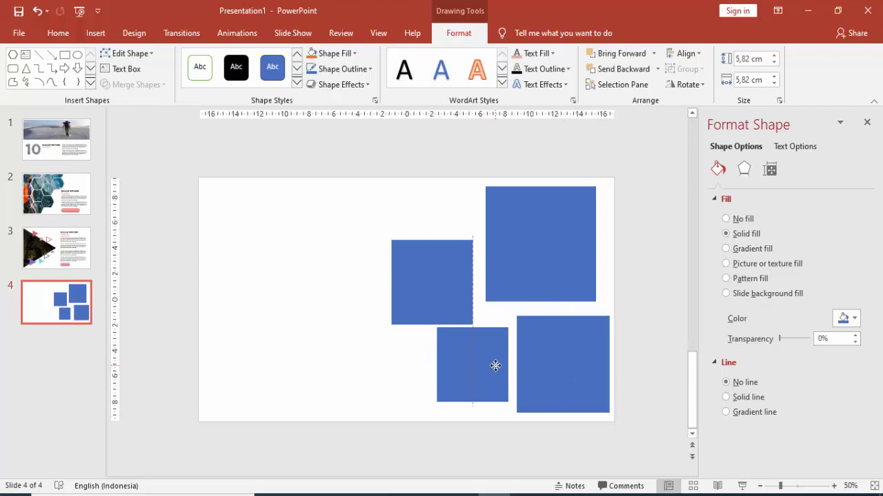
pyautogui.moveTo(468, 305); pyautogui.dragTo(461, 289)
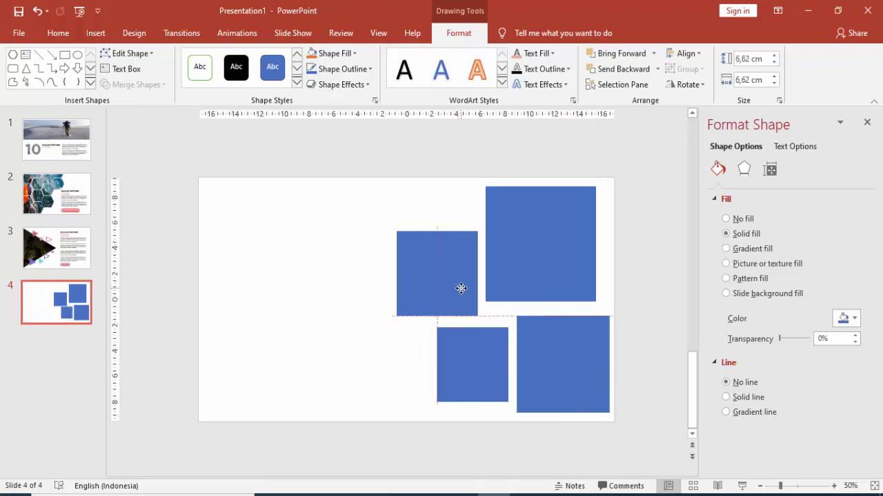
pyautogui.click(514, 282)
pyautogui.moveTo(518, 274); pyautogui.dragTo(516, 276)
# - Fill the top-right square with the hiker-overlooking-misty-mountains photo from the OUTDOOR folder
pyautogui.click(328, 278)
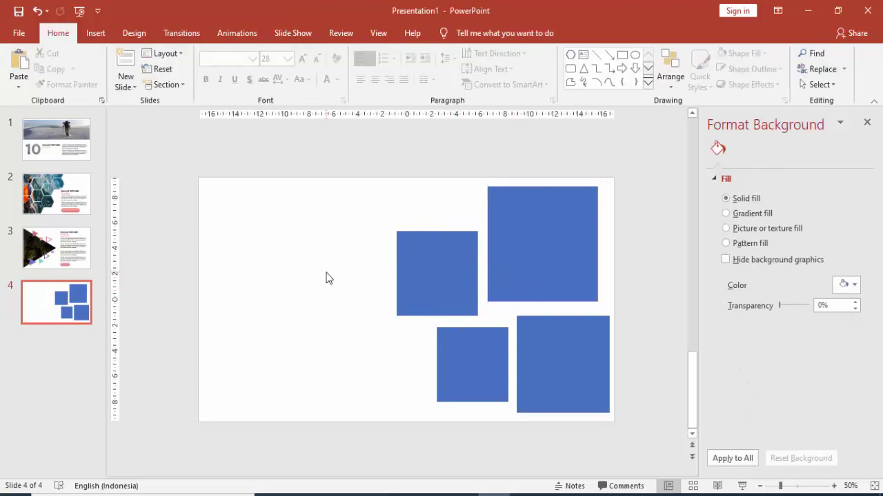
pyautogui.click(561, 247)
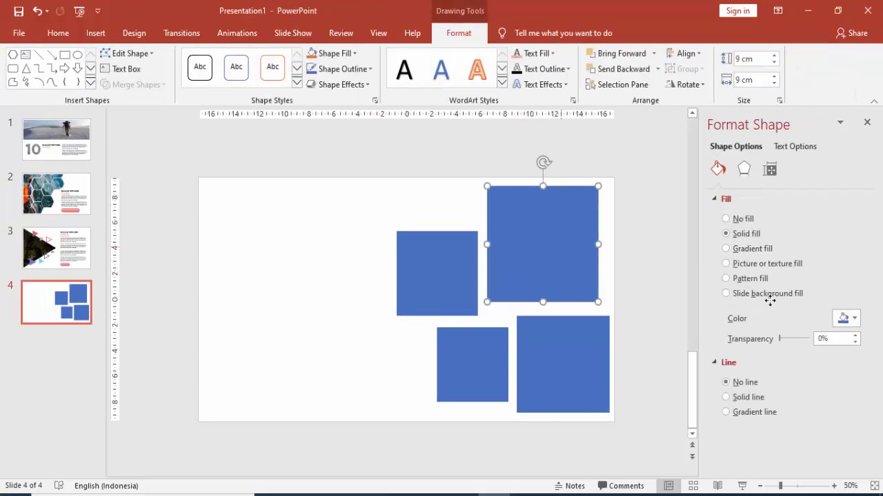
pyautogui.click(753, 263)
pyautogui.click(744, 333)
pyautogui.press('Escape')
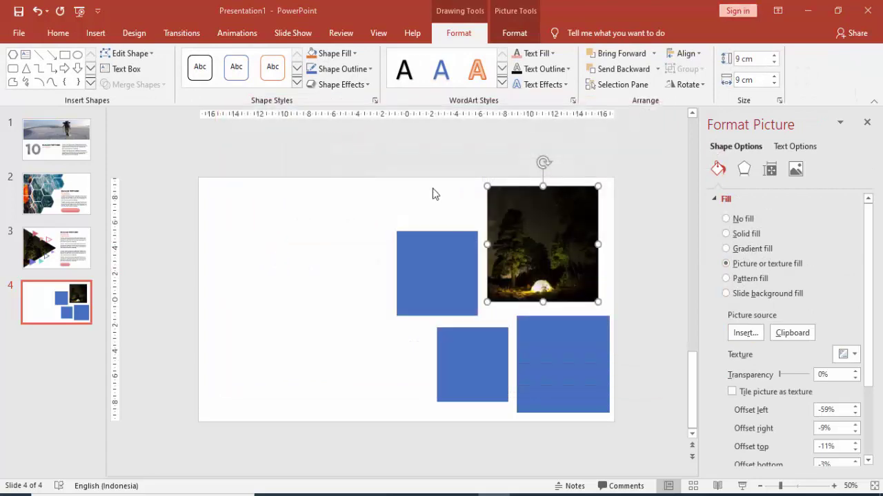
pyautogui.scroll(-3, 276, 173)
pyautogui.click(275, 219)
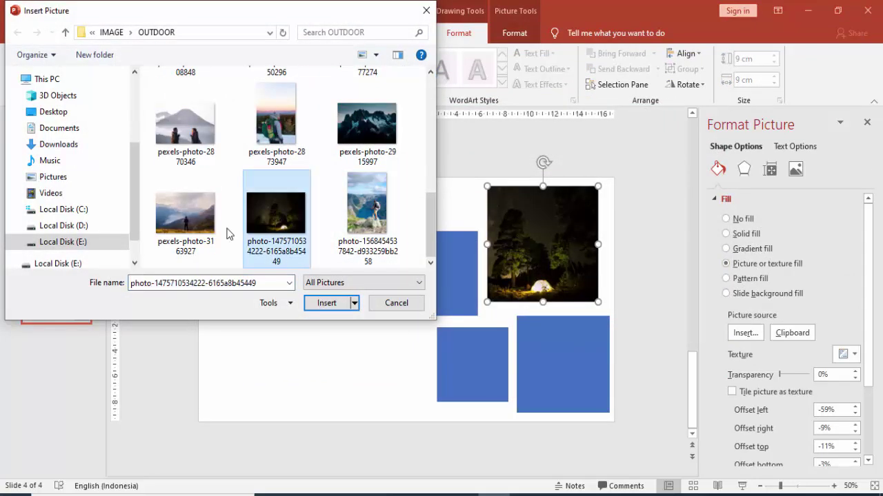
pyautogui.click(206, 227)
pyautogui.click(327, 303)
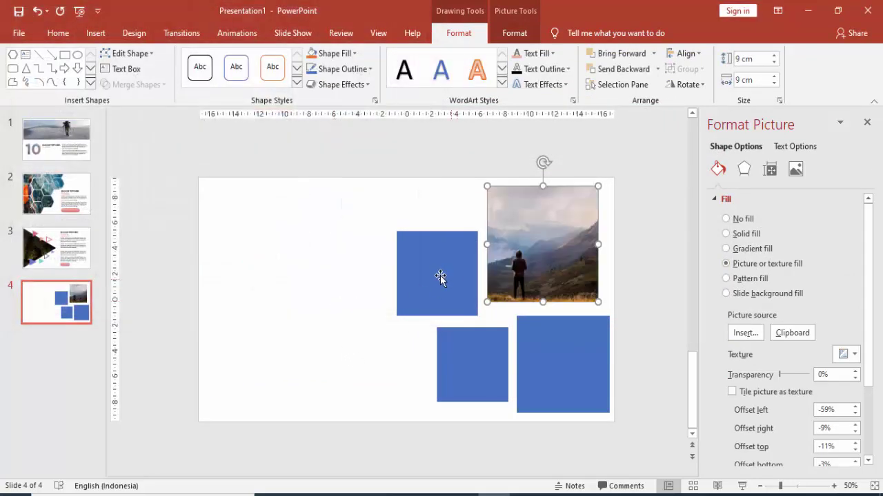
# - Fill the left 6.62 cm square with the snowy mountain-peaks photo
pyautogui.click(440, 277)
pyautogui.click(759, 264)
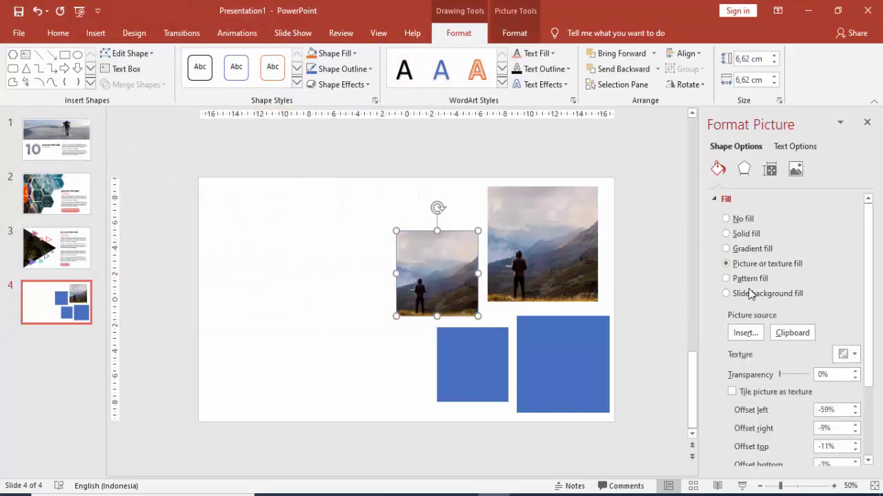
pyautogui.click(724, 332)
pyautogui.click(317, 183)
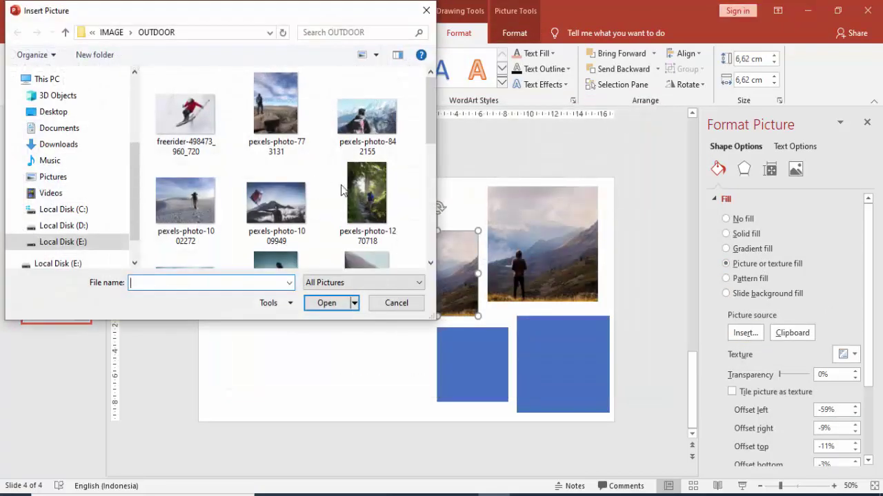
pyautogui.scroll(-5, 345, 191)
pyautogui.scroll(-2, 345, 197)
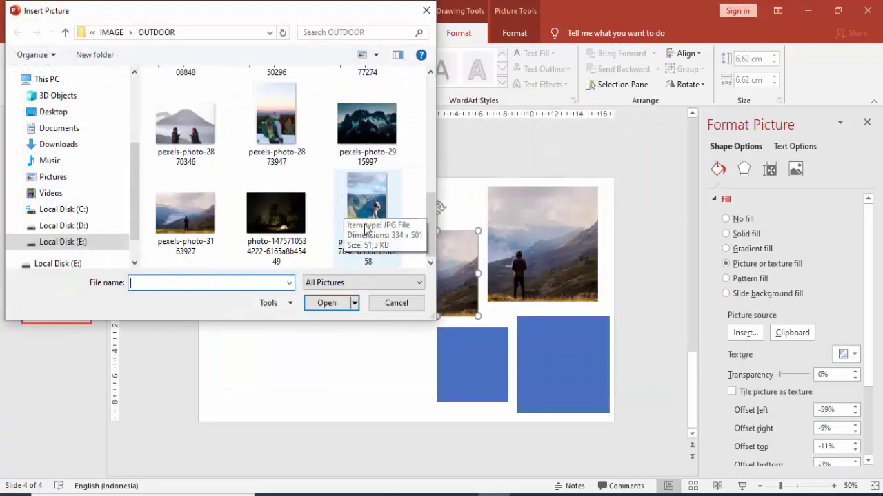
pyautogui.click(360, 124)
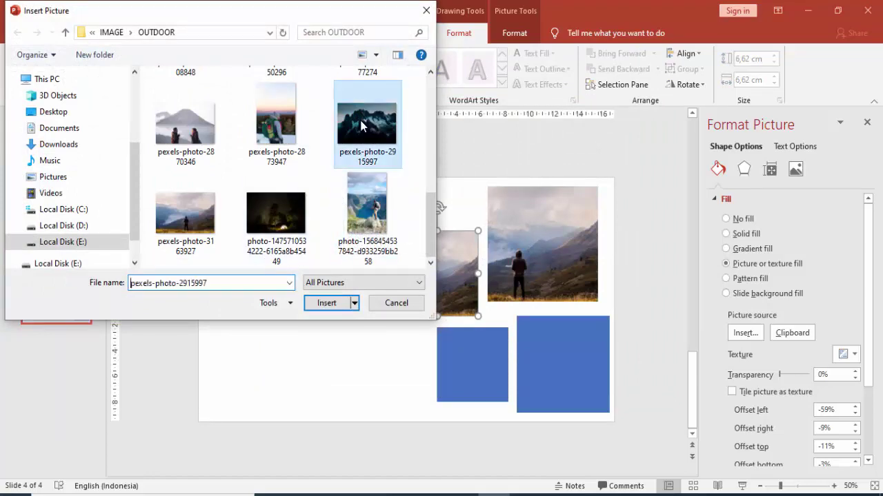
pyautogui.click(339, 304)
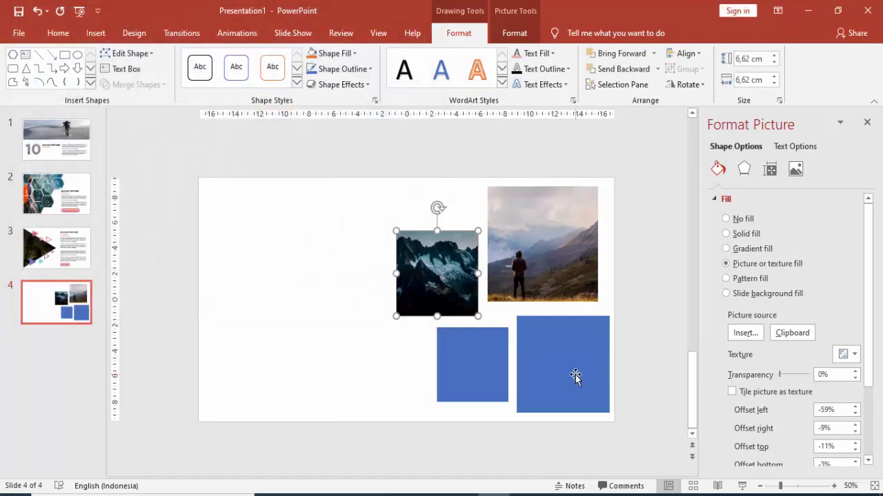
# - Fill the large bottom-right square with the skier photo
pyautogui.click(576, 377)
pyautogui.click(762, 267)
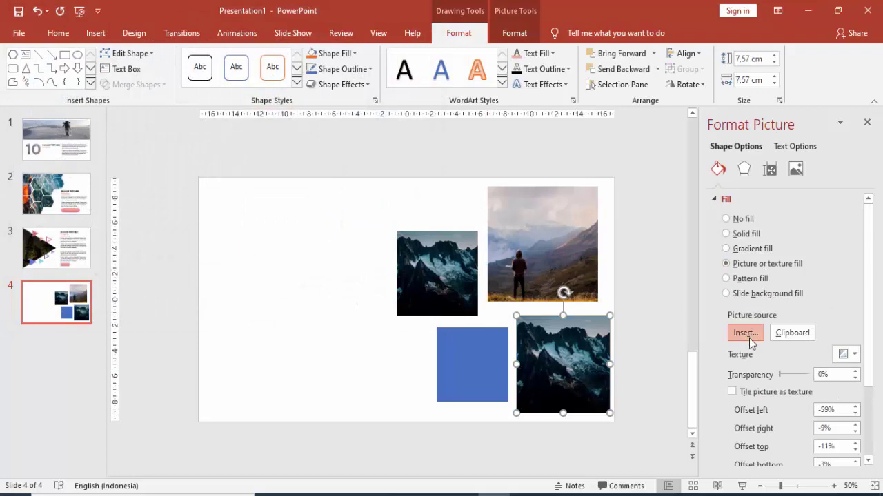
pyautogui.click(744, 333)
pyautogui.click(374, 188)
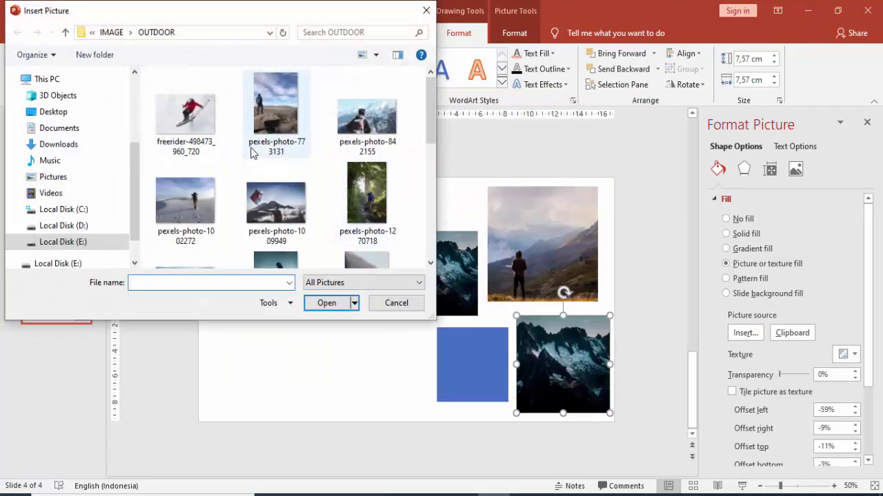
pyautogui.click(192, 122)
pyautogui.click(326, 308)
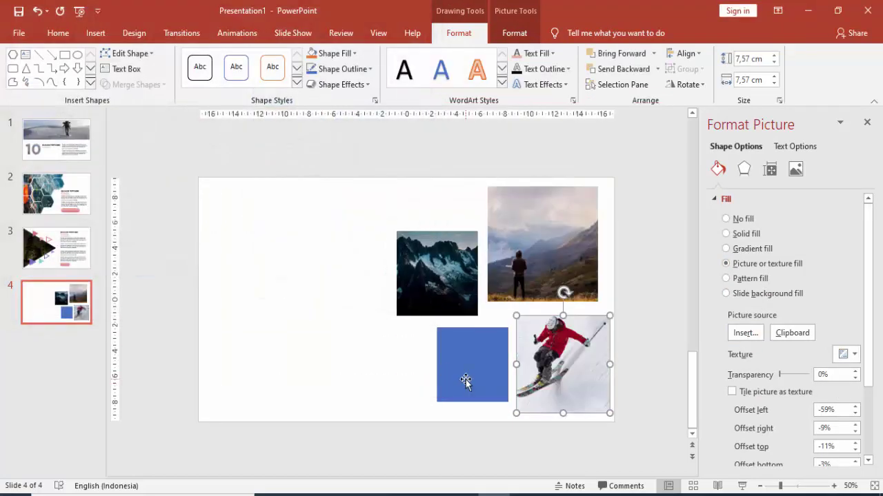
# - Fill the last blue square with the pexels-photo-842155 snowy-hiker photo
pyautogui.click(466, 381)
pyautogui.click(749, 264)
pyautogui.click(744, 333)
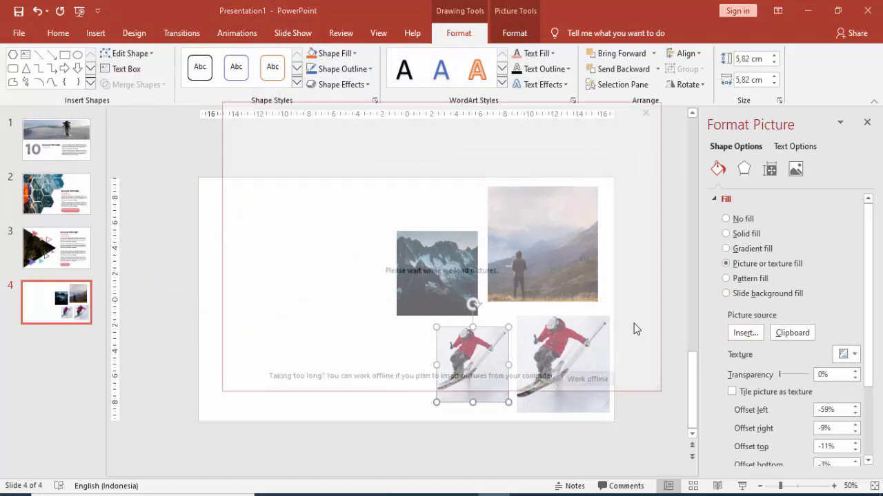
pyautogui.click(416, 191)
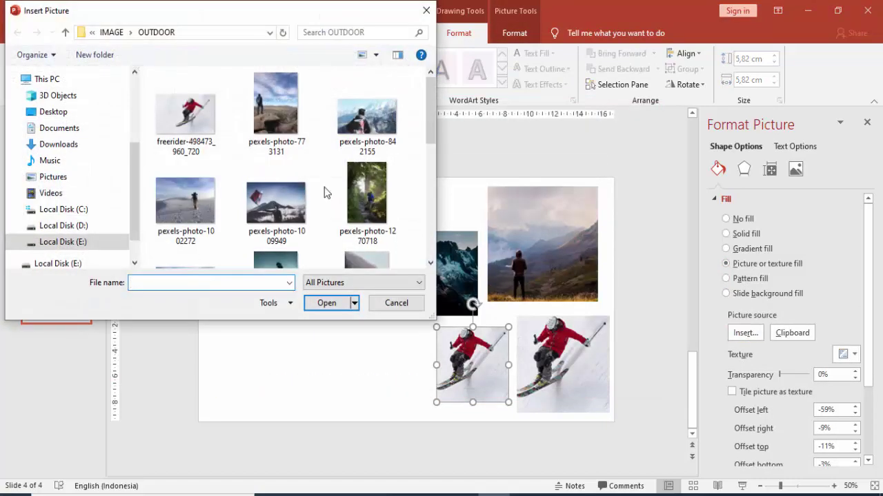
pyautogui.click(362, 115)
pyautogui.click(327, 303)
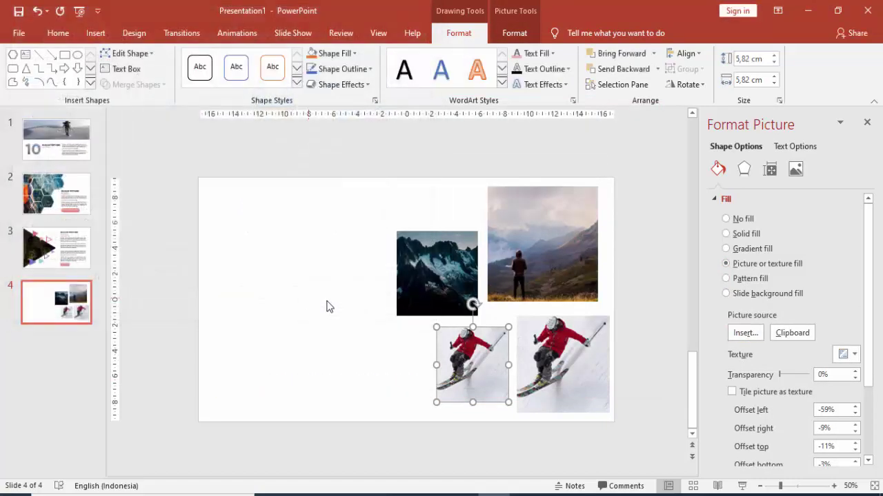
pyautogui.click(286, 338)
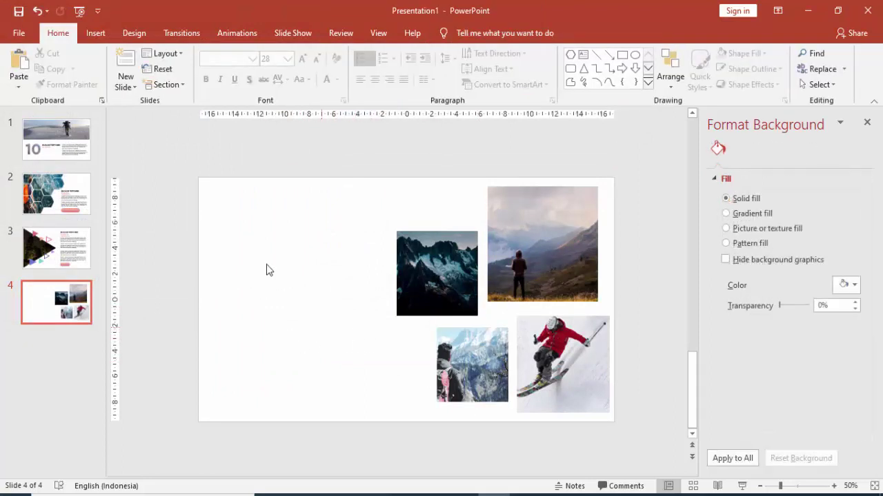
# - Copy slide 3's 'GUNUNG TERTINGGI DI DUNIA' heading and body text onto slide 4's left side
pyautogui.click(58, 238)
pyautogui.click(478, 200)
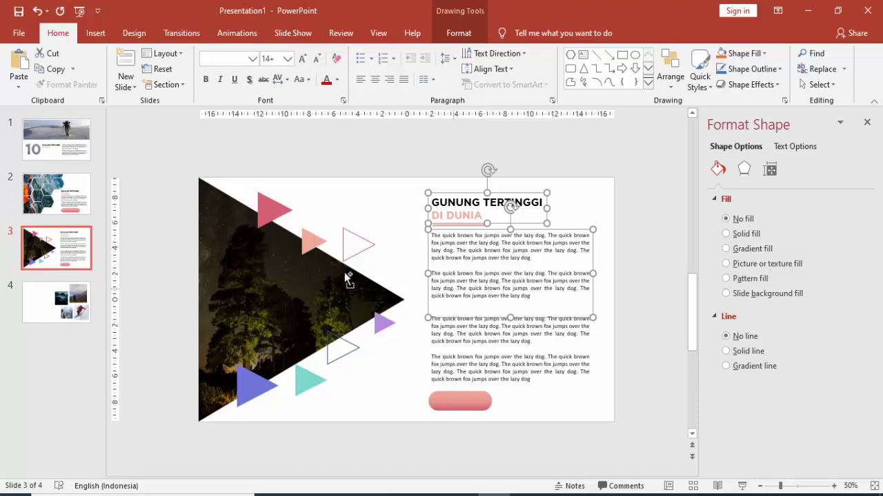
pyautogui.click(57, 303)
pyautogui.hotkey('ctrl', 'v')
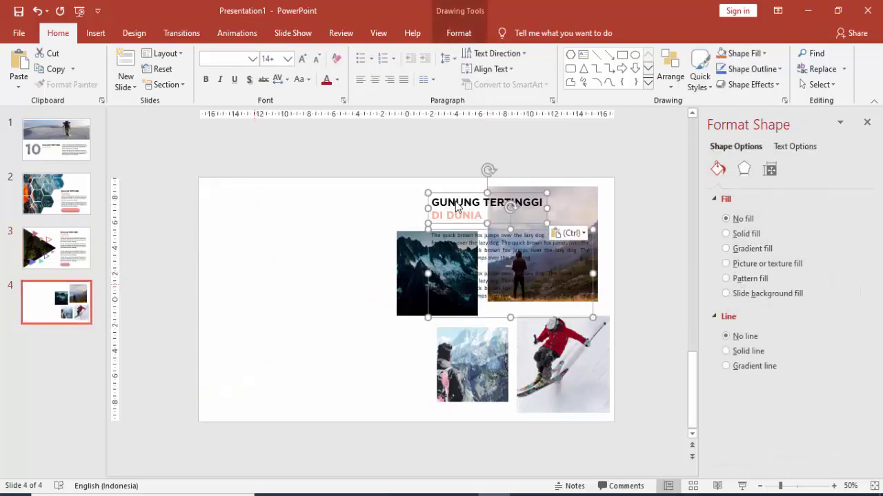
pyautogui.moveTo(456, 196); pyautogui.dragTo(245, 196)
pyautogui.click(414, 207)
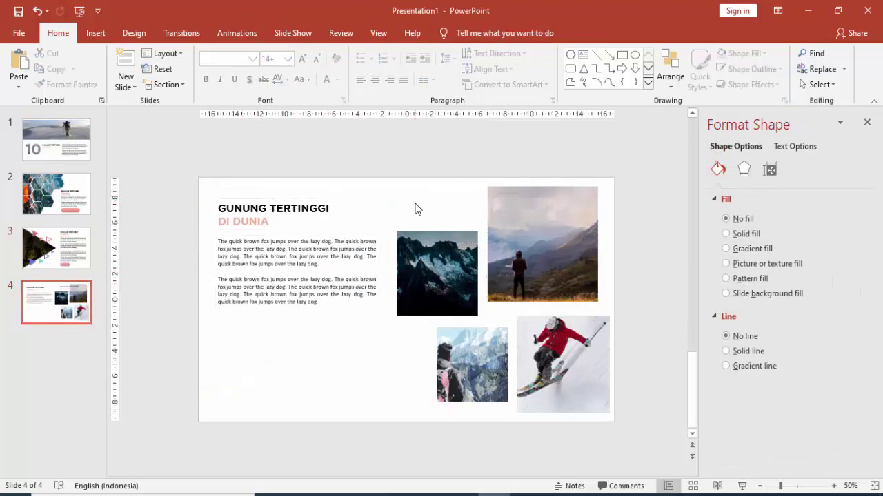
pyautogui.click(329, 254)
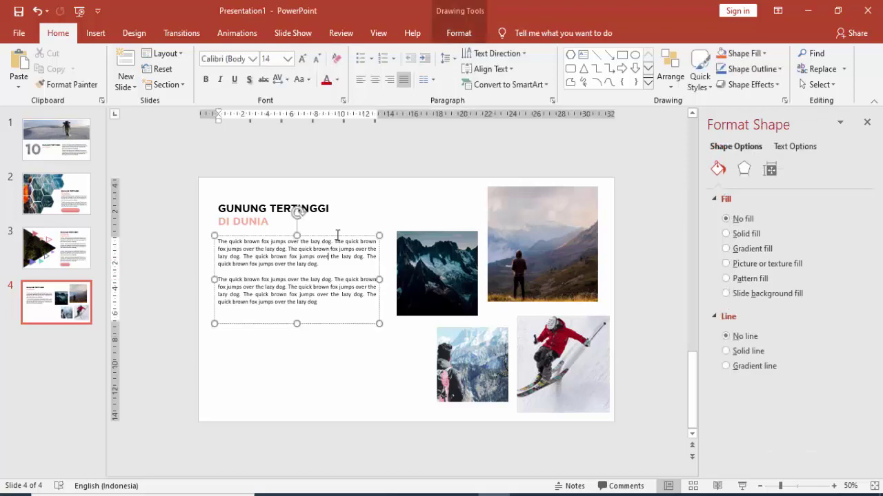
pyautogui.moveTo(335, 233); pyautogui.dragTo(335, 254)
pyautogui.click(269, 199)
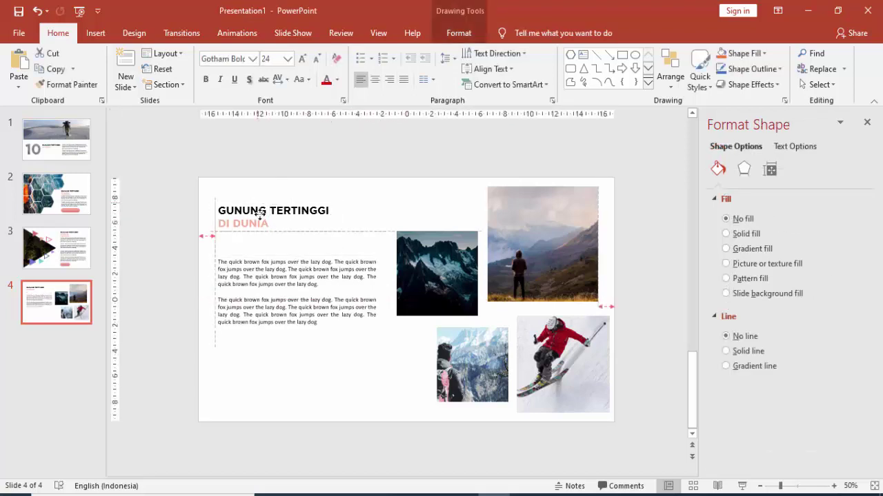
pyautogui.moveTo(270, 199); pyautogui.dragTo(269, 216)
pyautogui.click(274, 322)
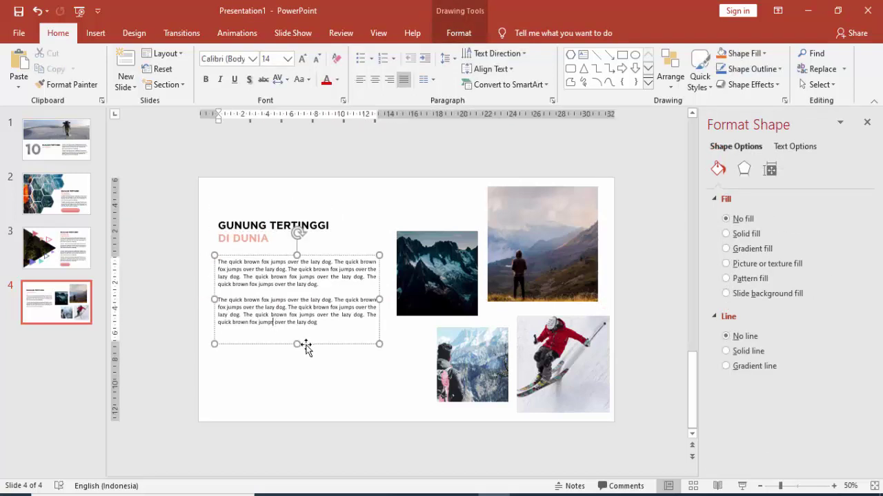
pyautogui.click(306, 364)
# - Copy slide 3's pink gradient button to the lower left of slide 4, below the text
pyautogui.click(56, 249)
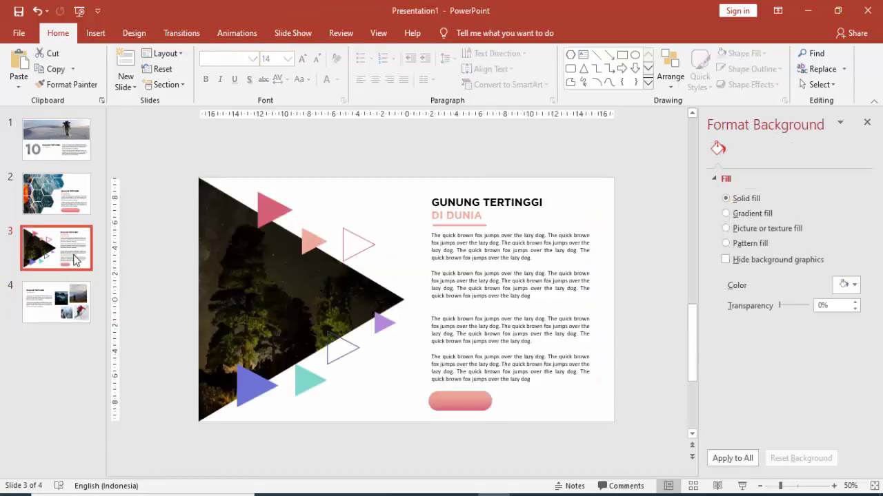
pyautogui.click(442, 401)
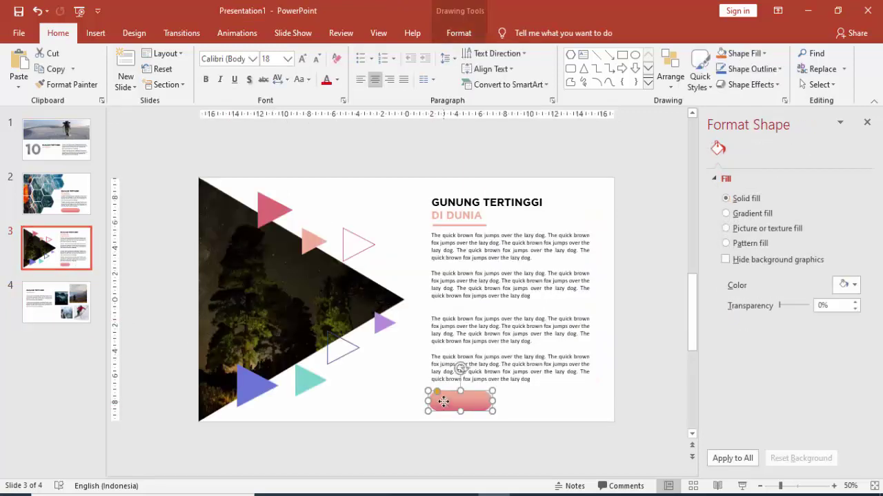
pyautogui.click(36, 316)
pyautogui.hotkey('ctrl', 'v')
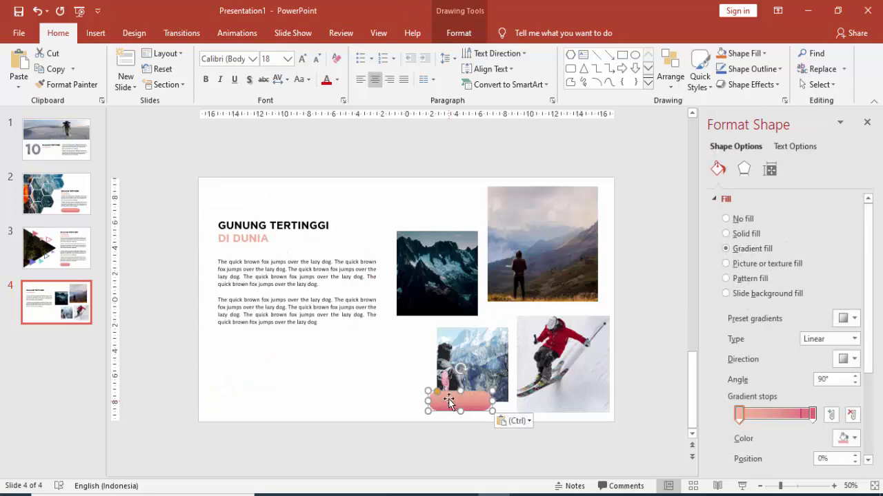
pyautogui.moveTo(449, 402); pyautogui.dragTo(244, 367)
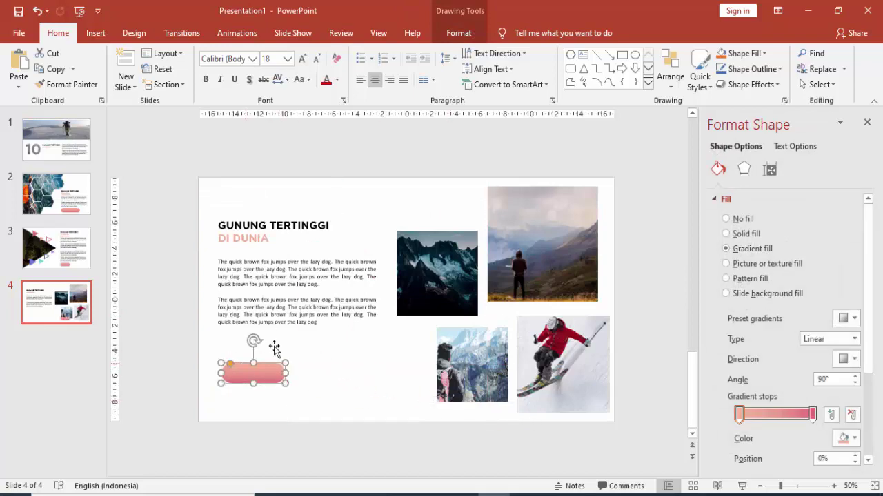
pyautogui.click(352, 359)
# - Review slides 1 through 4 in the thumbnail pane
pyautogui.click(57, 139)
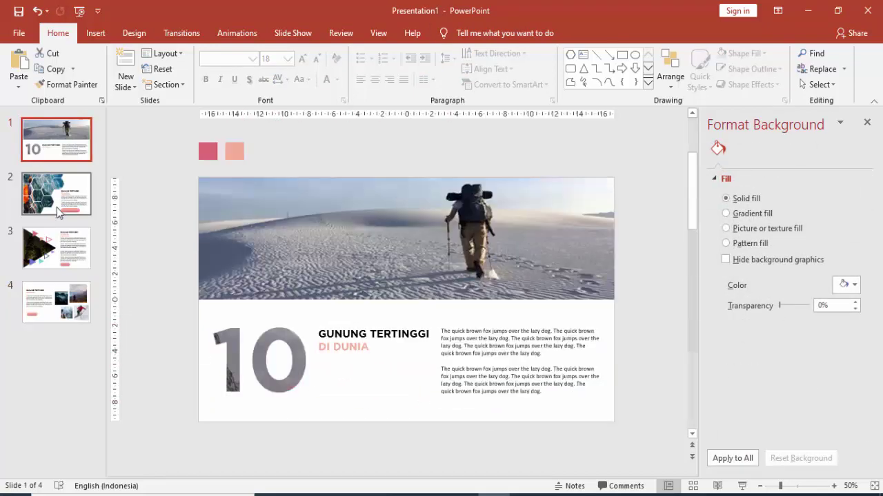
pyautogui.click(57, 207)
pyautogui.click(57, 249)
pyautogui.click(73, 314)
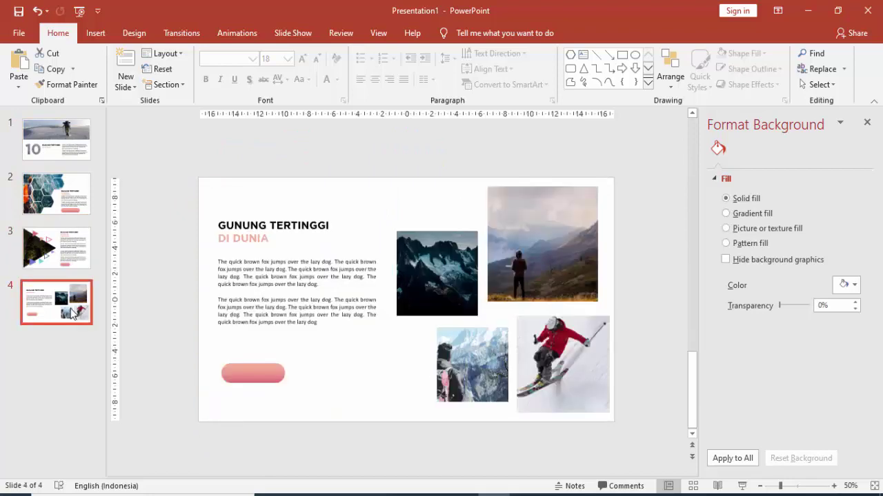
pyautogui.click(73, 255)
pyautogui.click(66, 200)
pyautogui.click(67, 153)
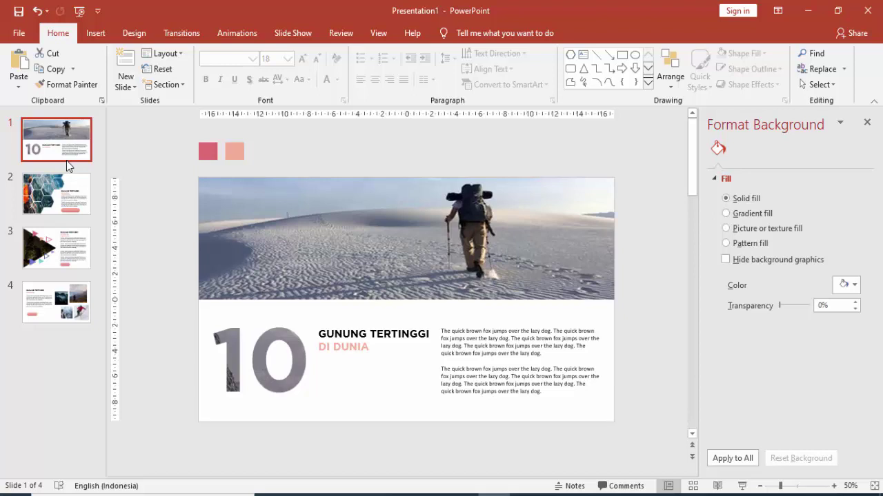
pyautogui.click(61, 200)
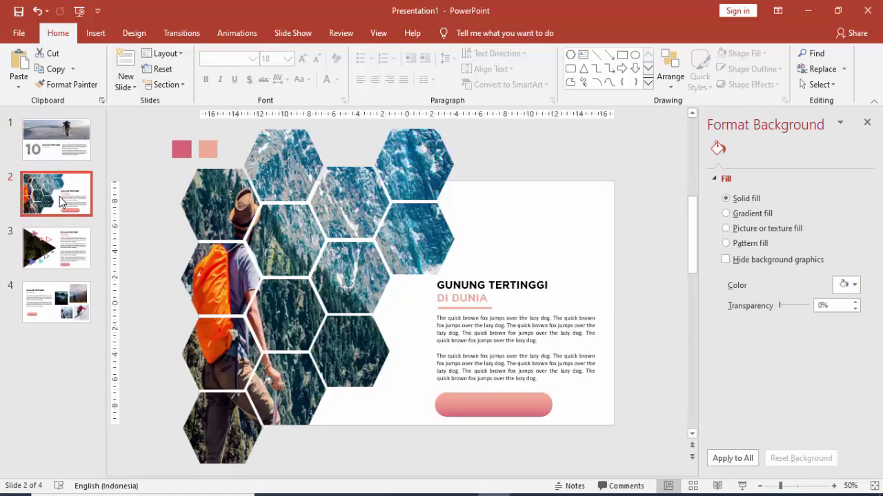
pyautogui.click(61, 252)
pyautogui.click(60, 291)
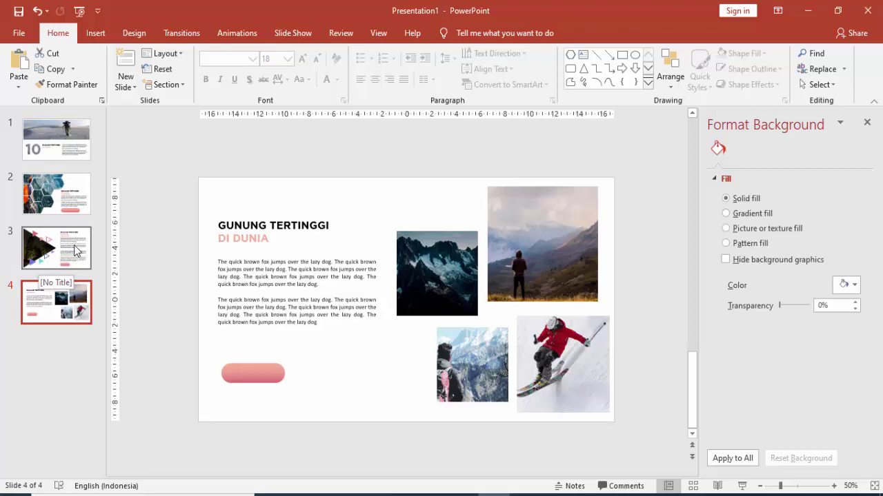
# - Delete the two small pink colour squares at the top of slide 1
pyautogui.click(73, 196)
pyautogui.click(80, 150)
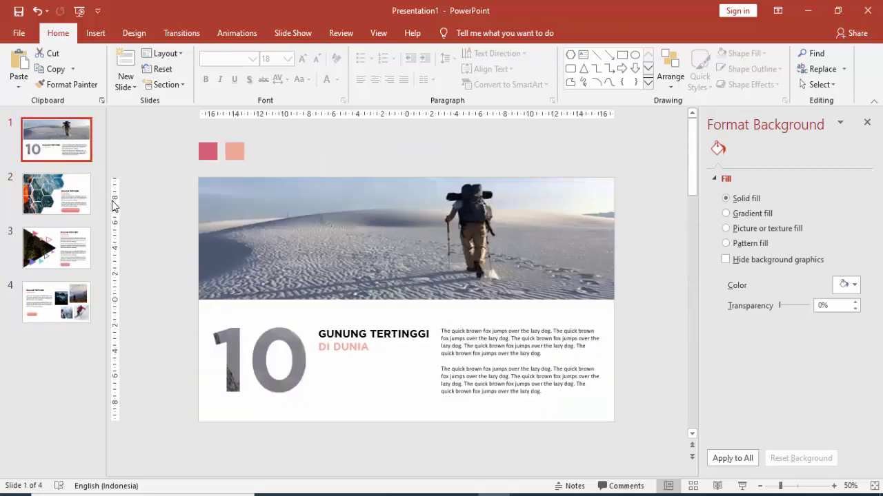
pyautogui.moveTo(171, 134); pyautogui.dragTo(250, 166)
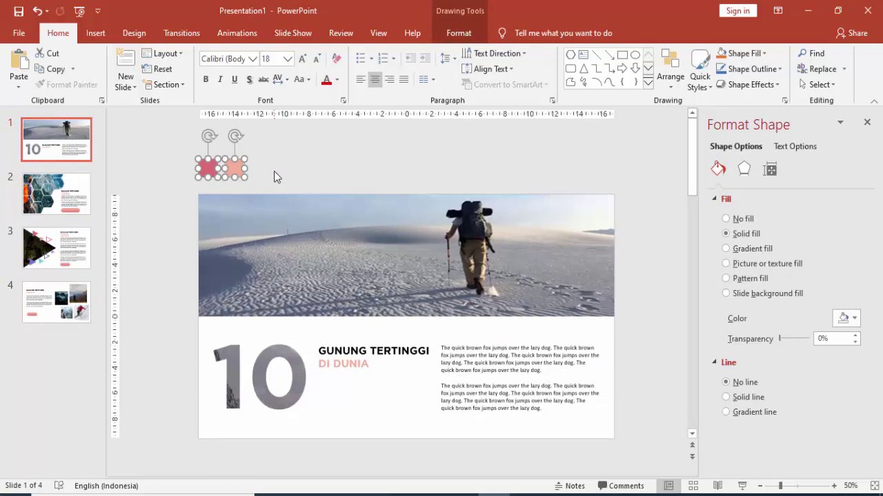
pyautogui.press('Delete')
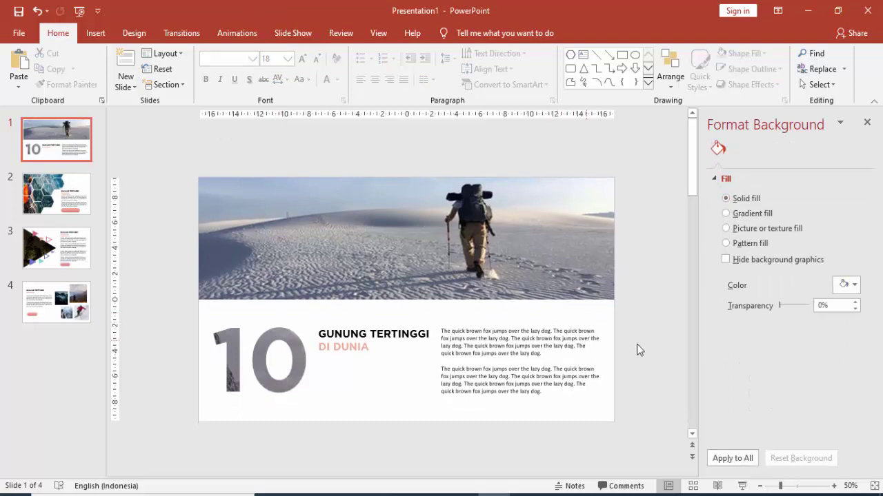
# - Justify the body text paragraphs on slide 1
pyautogui.click(568, 338)
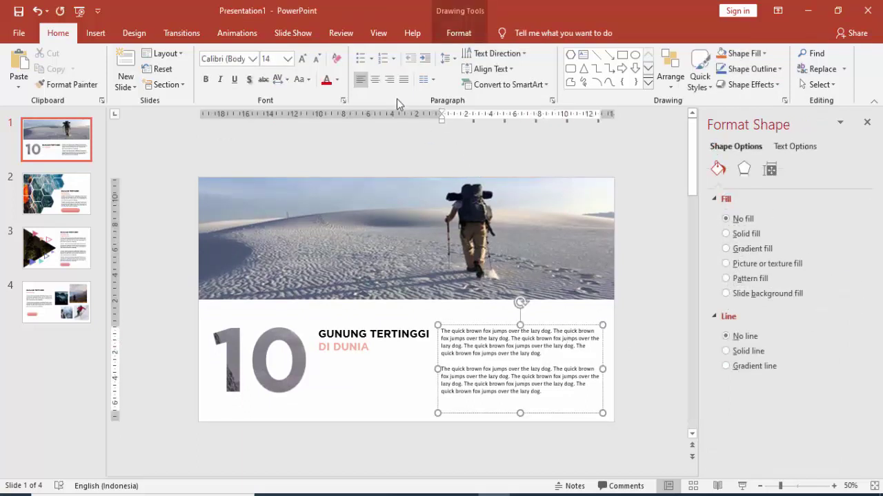
pyautogui.click(403, 79)
pyautogui.click(619, 252)
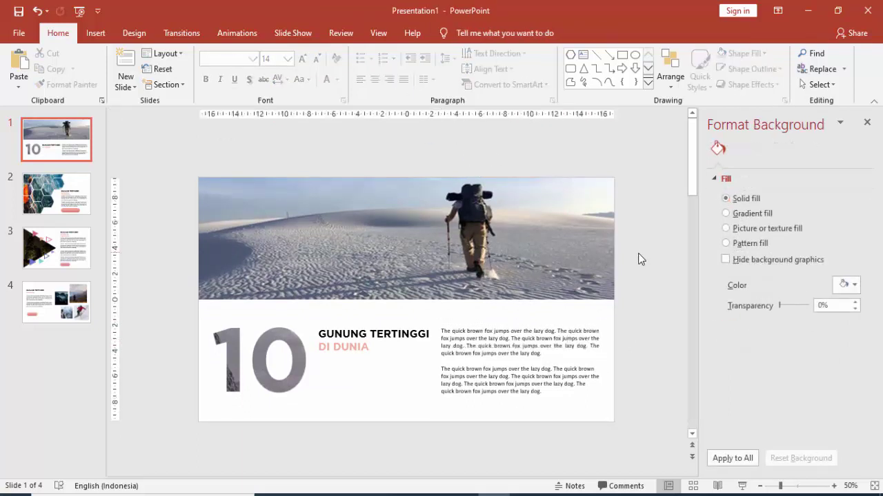